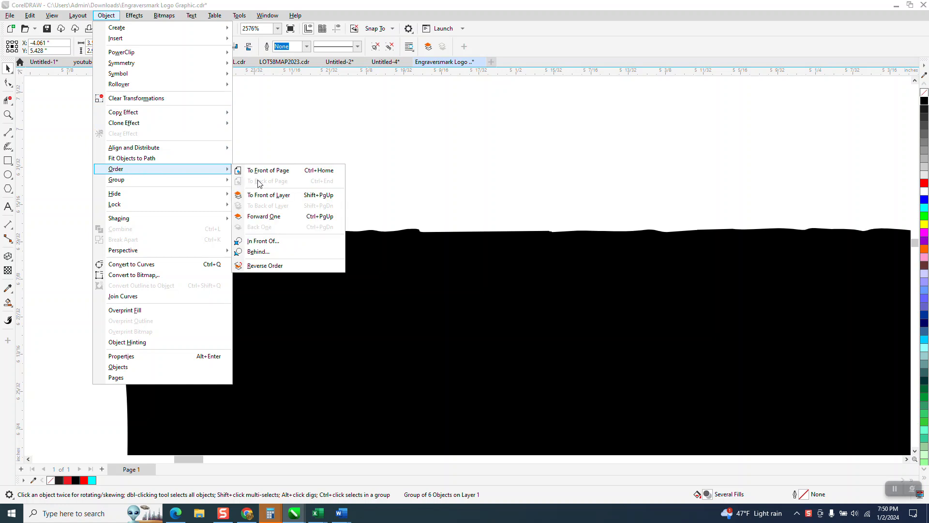
Ungroup the traced knot and delete the stray nodes along the upper edge near its upper-left corner.
click(242, 189)
key(F10)
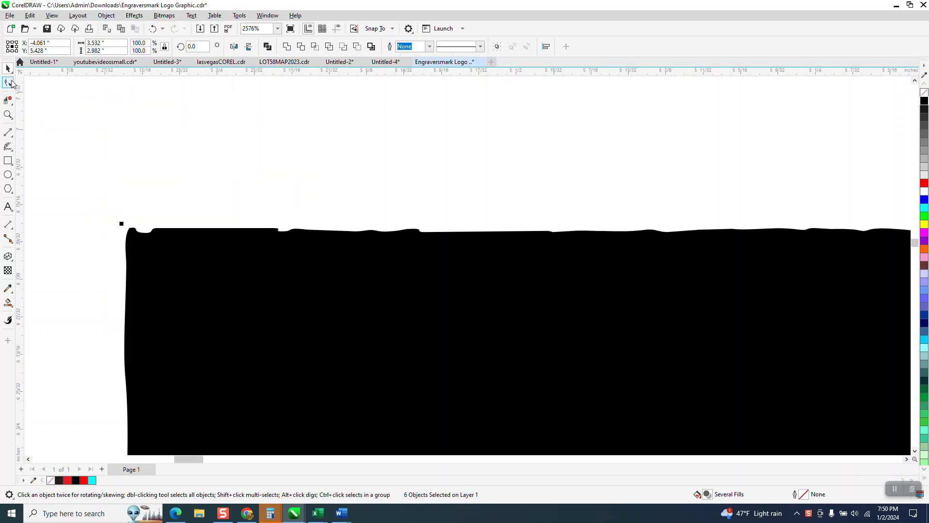
drag(249, 206, 748, 271)
key(Delete)
Group the six objects of the traced knot back together.
scroll(426, 270, down, 4)
scroll(542, 344, down, 6)
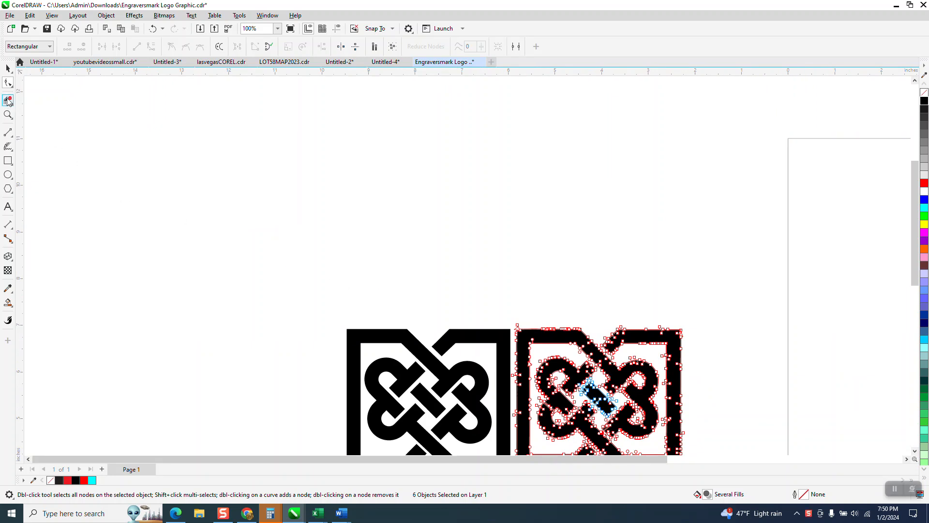
click(8, 68)
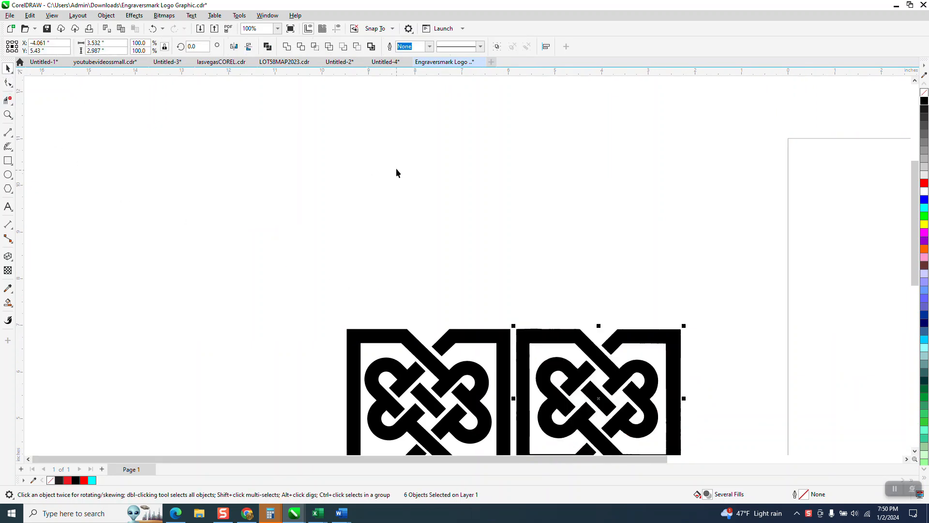
scroll(396, 169, down, 1)
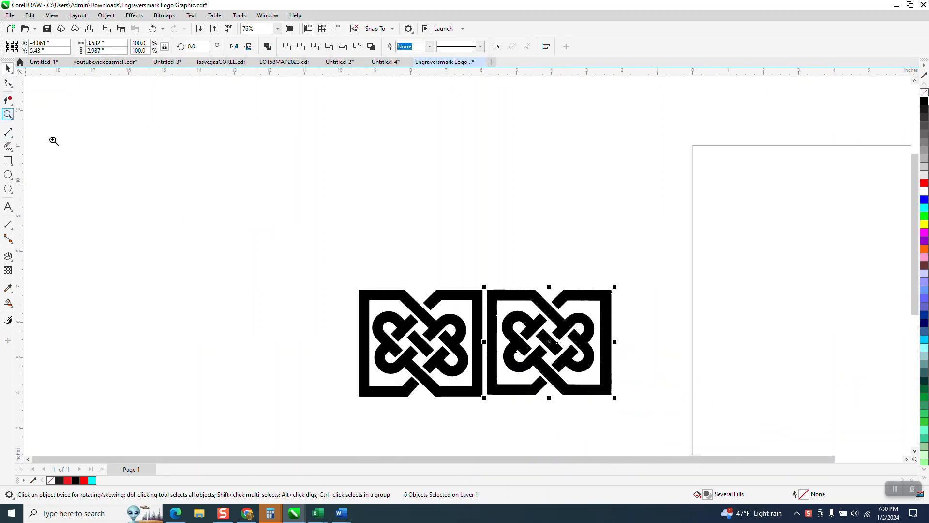
click(8, 114)
drag(337, 281, 670, 411)
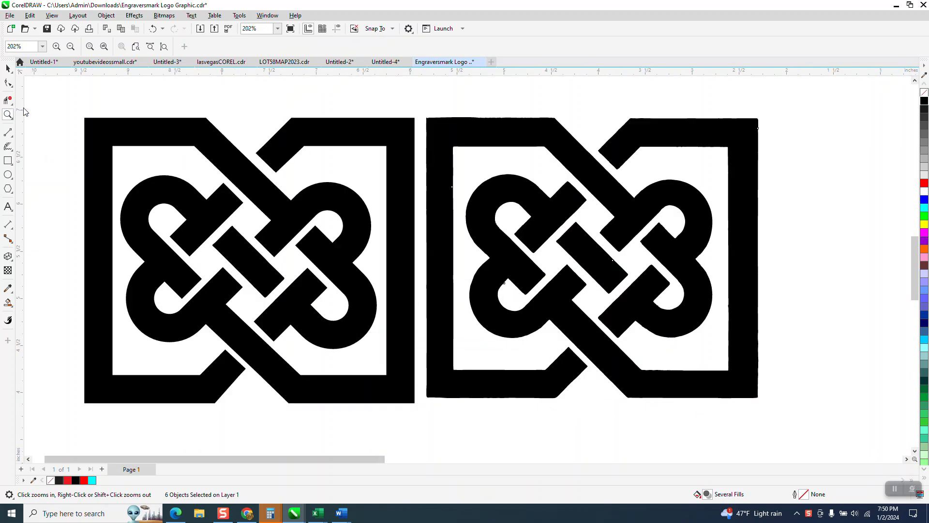
click(8, 68)
drag(419, 101, 775, 405)
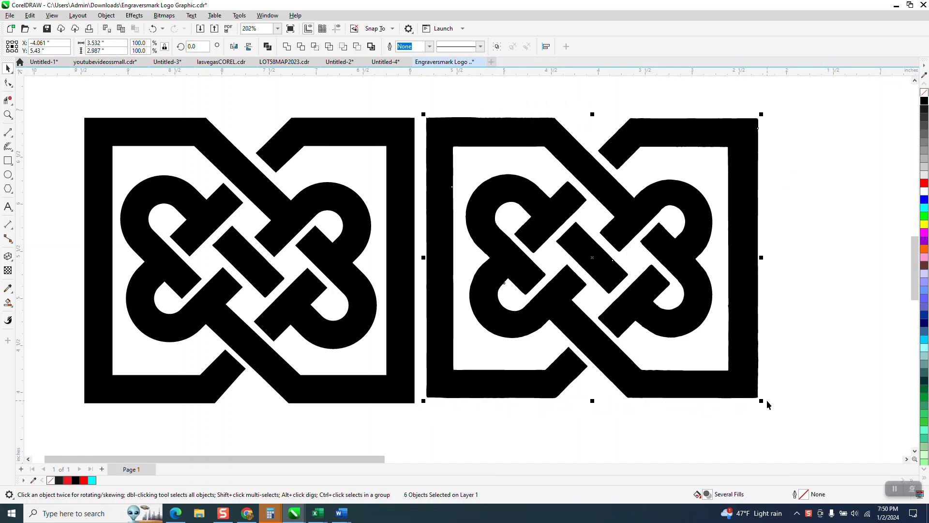
key(ctrl+g)
Move the clean three-object knot up and well away from the traced copy and inspect its straight edges.
scroll(645, 324, down, 2)
drag(369, 213, 150, 151)
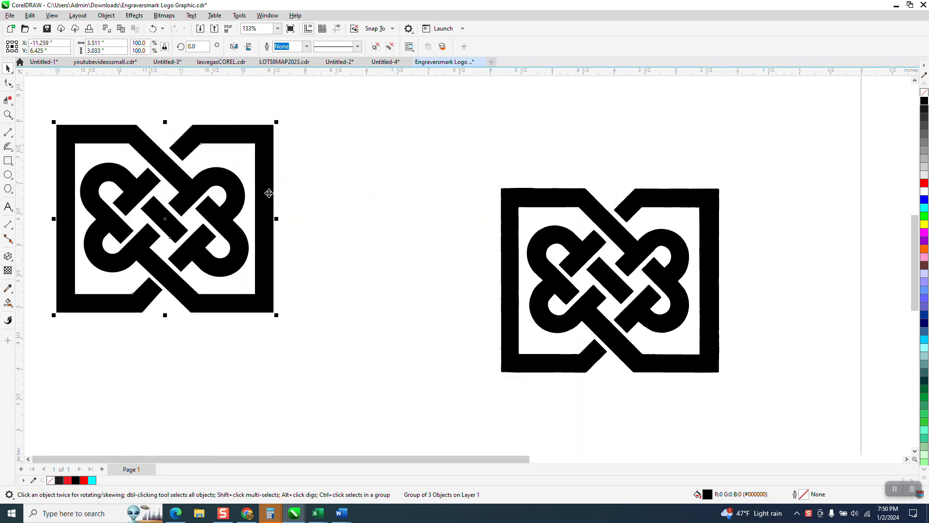
click(7, 115)
drag(53, 124, 141, 150)
scroll(271, 192, down, 8)
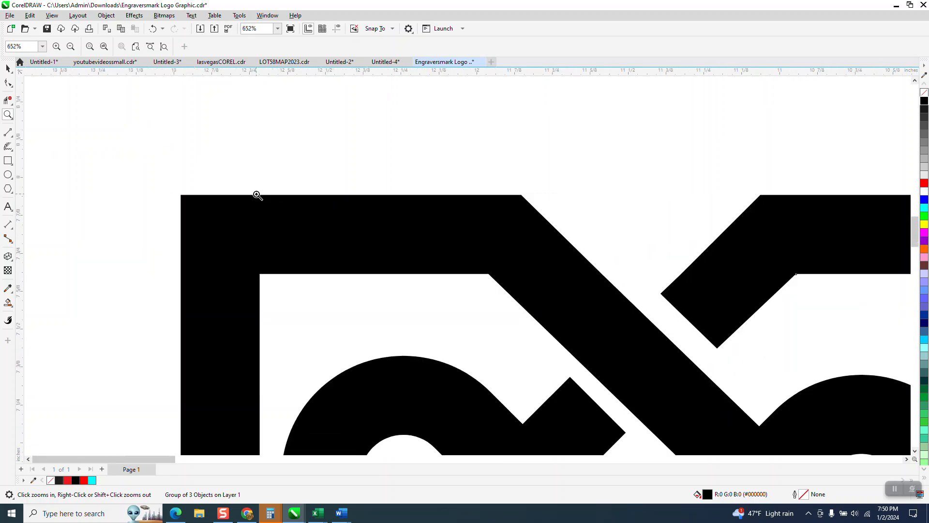
scroll(256, 193, down, 1)
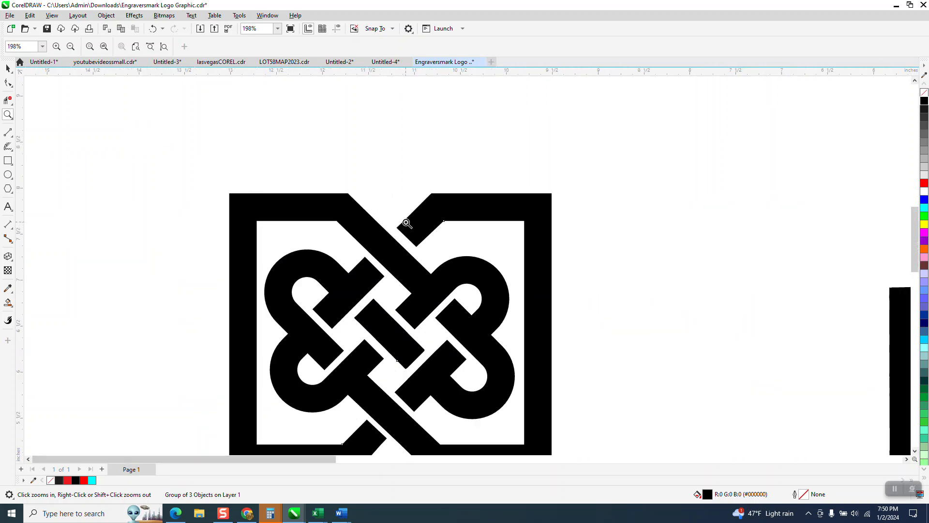
scroll(329, 221, down, 3)
scroll(241, 228, down, 1)
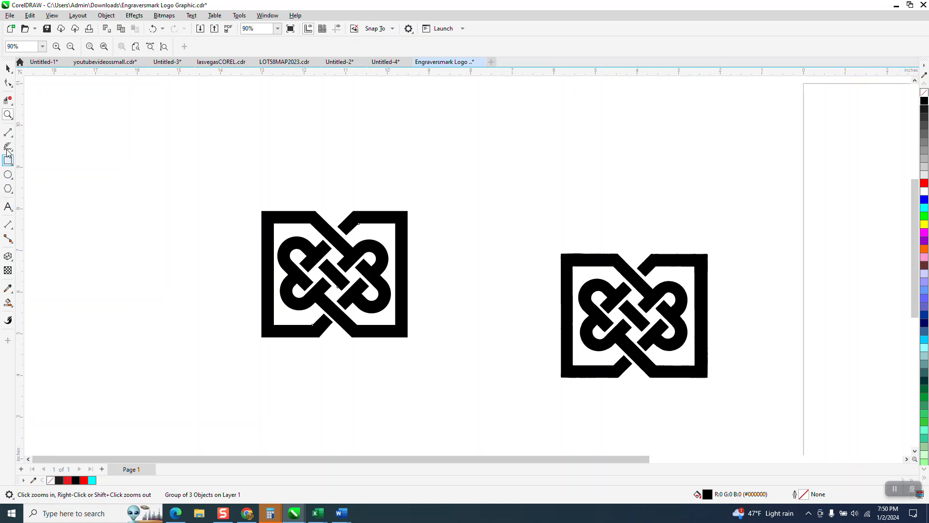
Rotate both the clean knot and the traced knot by 45 degrees.
drag(514, 228, 730, 386)
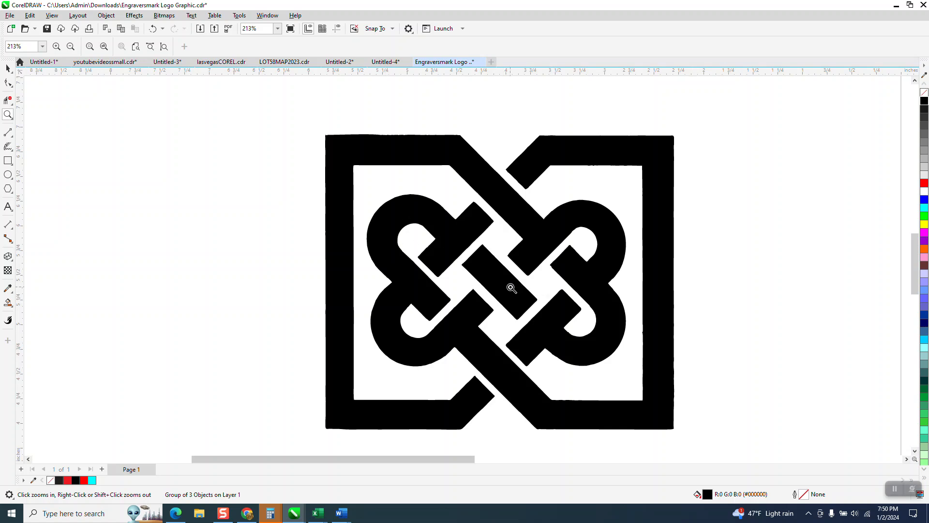
click(9, 69)
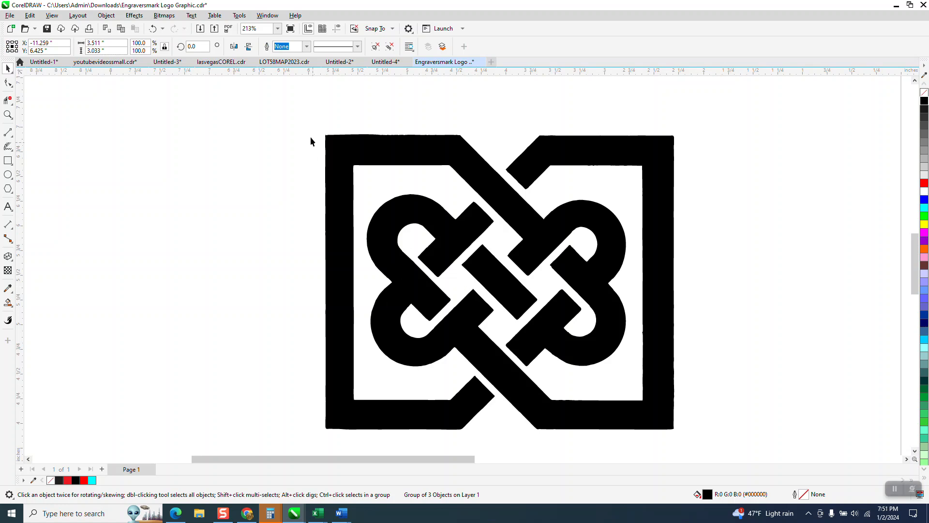
click(197, 47)
text(45)
key(Return)
click(318, 139)
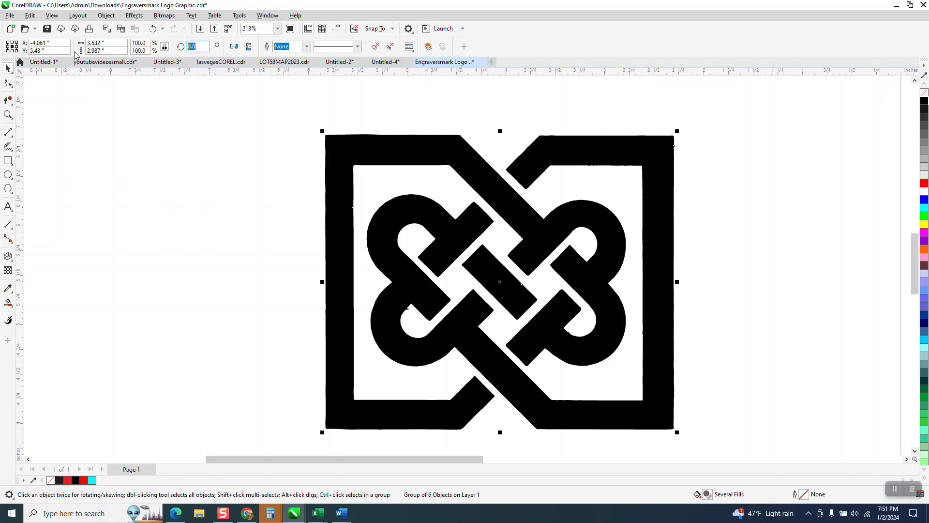
text(45)
key(Return)
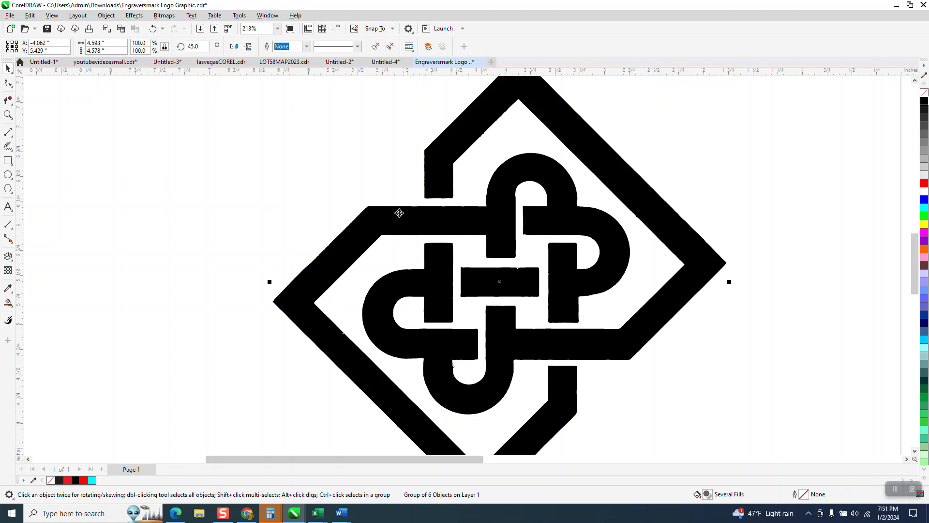
Remove the fill from the traced knot and give it a black outline.
scroll(399, 213, down, 2)
click(7, 115)
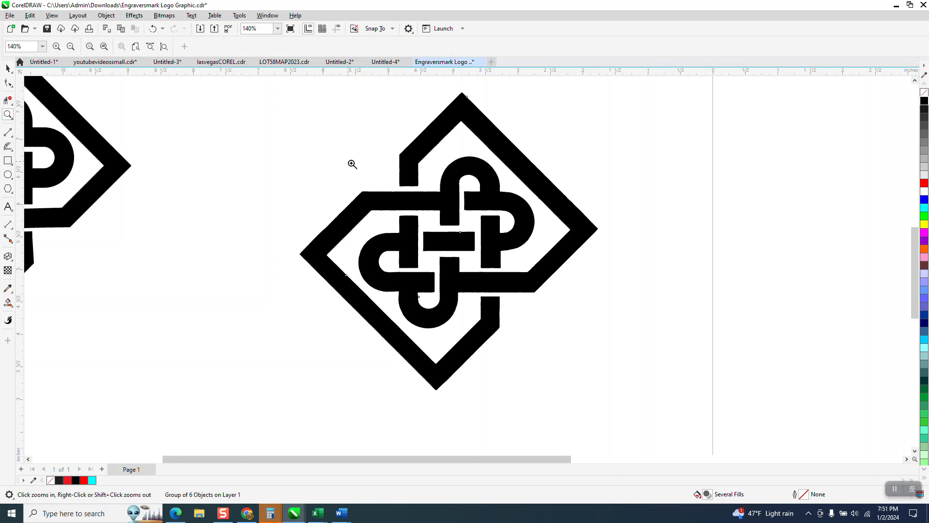
drag(372, 206, 535, 344)
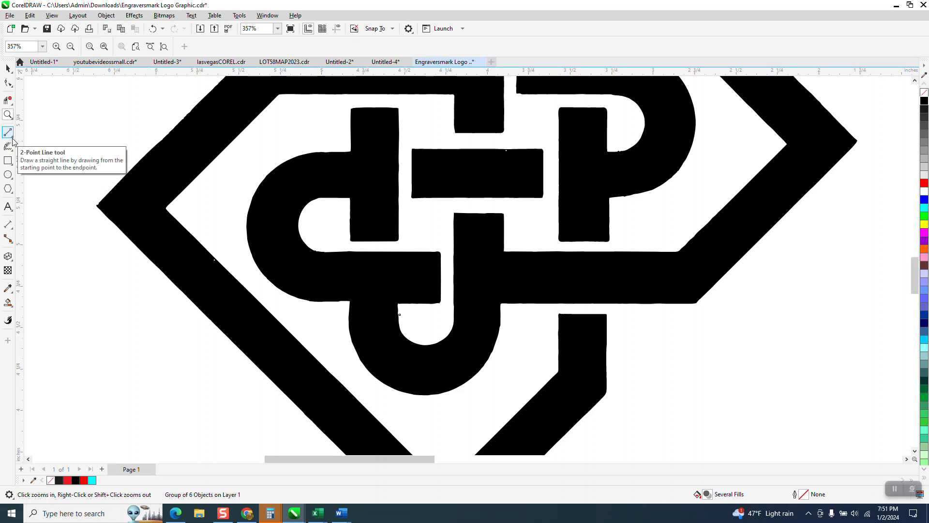
click(357, 151)
click(924, 91)
right_click(923, 101)
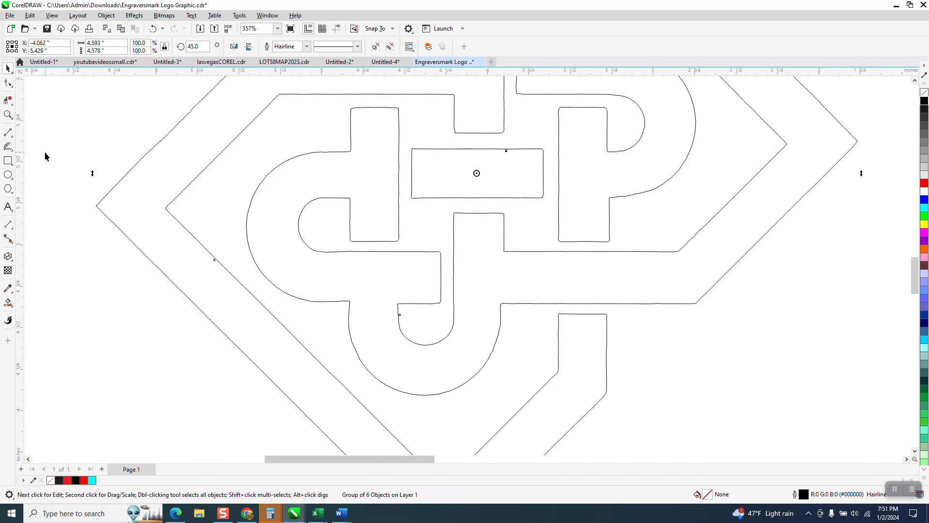
click(325, 103)
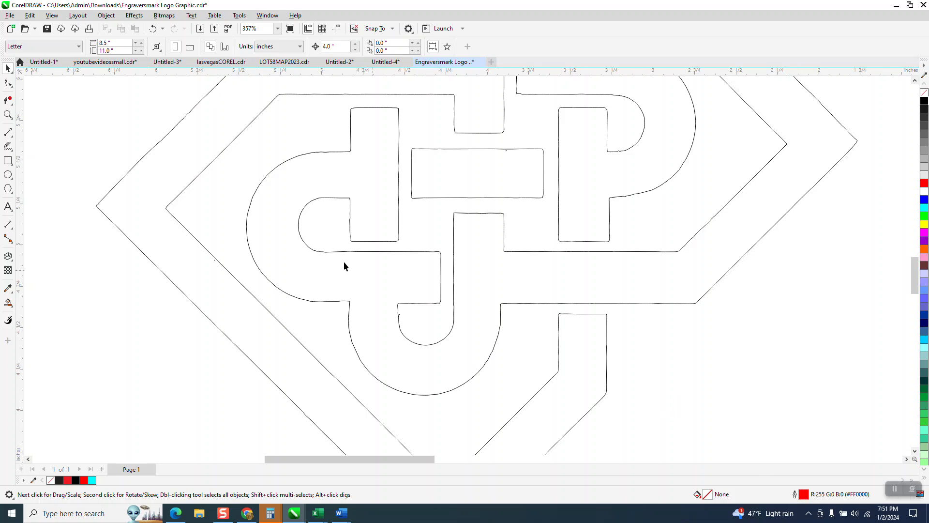
Measure the width of the left vertical bar with a dimension line and undo the dimension.
click(8, 114)
drag(331, 98, 453, 145)
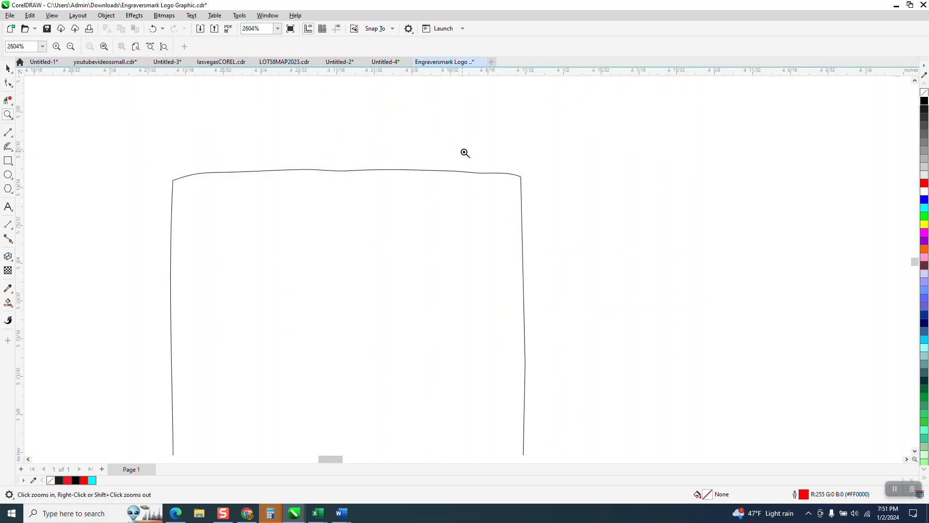
click(11, 227)
click(48, 226)
drag(171, 230, 520, 235)
click(521, 235)
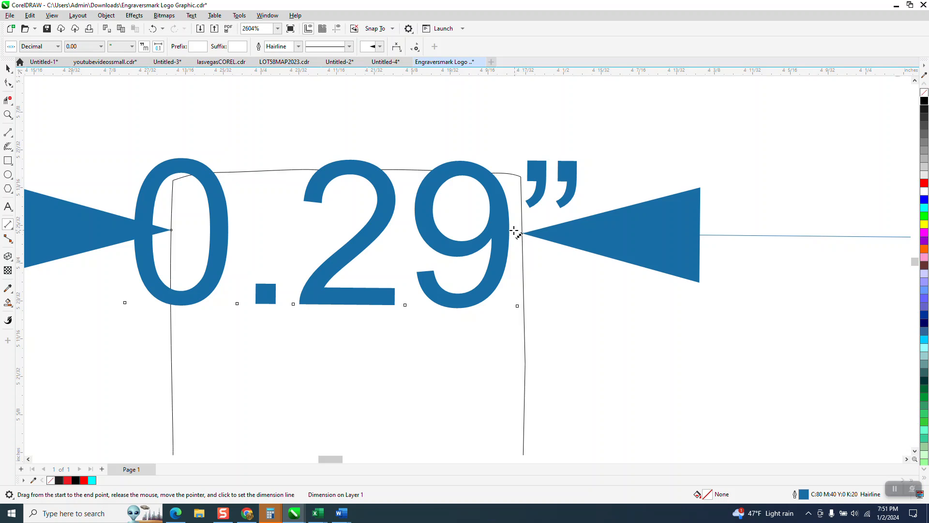
key(ctrl+z)
scroll(444, 218, down, 2)
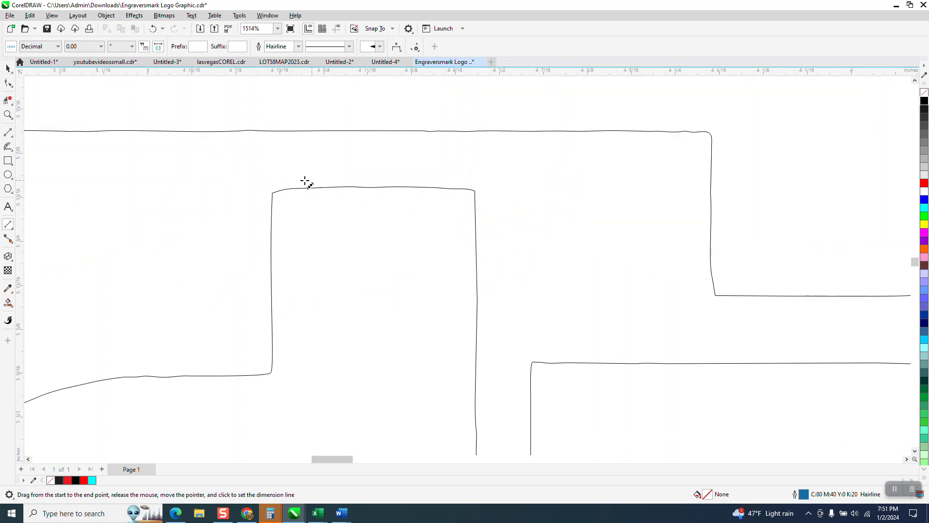
Draw a vertical 2-point line about 1.12 in long down the middle of the left vertical bar, starting at its upper edge.
click(8, 69)
click(166, 98)
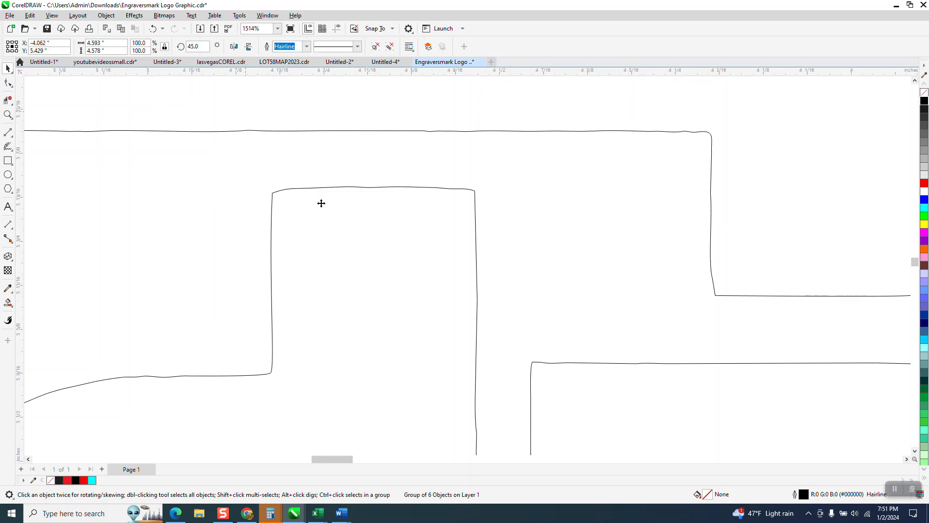
click(12, 137)
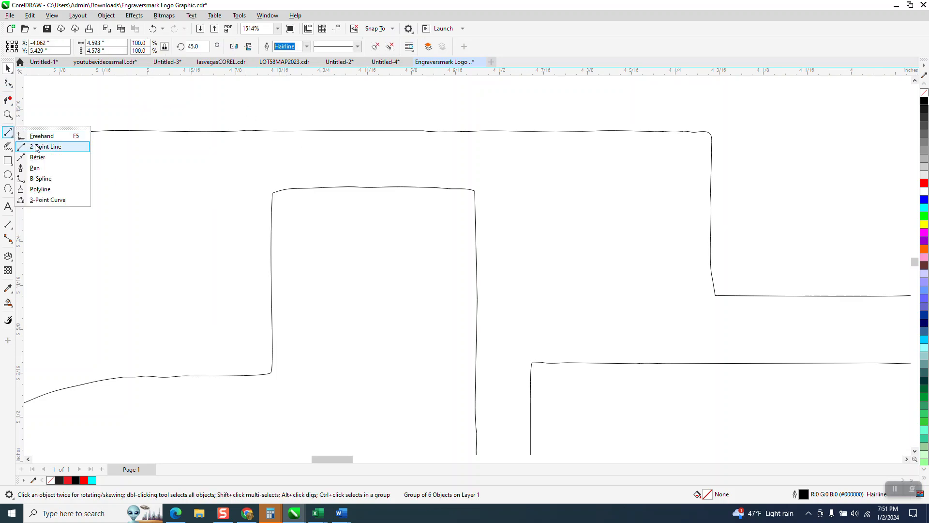
click(38, 147)
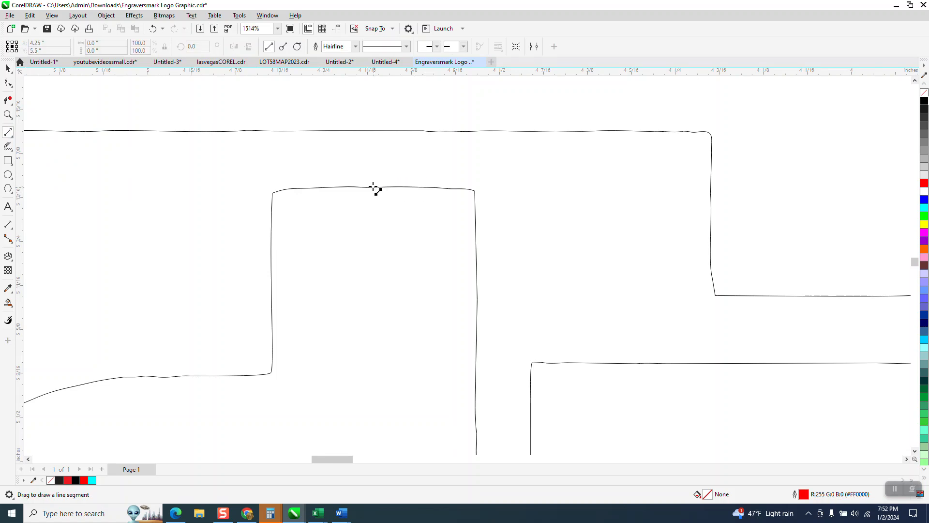
scroll(370, 170, down, 4)
drag(370, 170, 370, 381)
scroll(372, 327, down, 3)
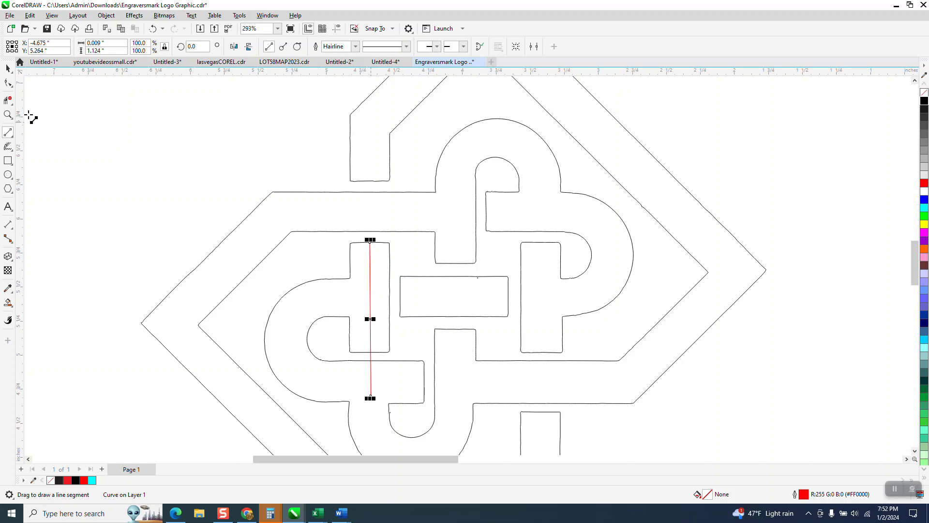
Shorten the vertical line to about 0.81 in so it ends on the bar's lower edge.
click(7, 115)
drag(326, 264, 467, 424)
click(8, 83)
click(7, 68)
drag(401, 387, 401, 284)
scroll(310, 316, down, 2)
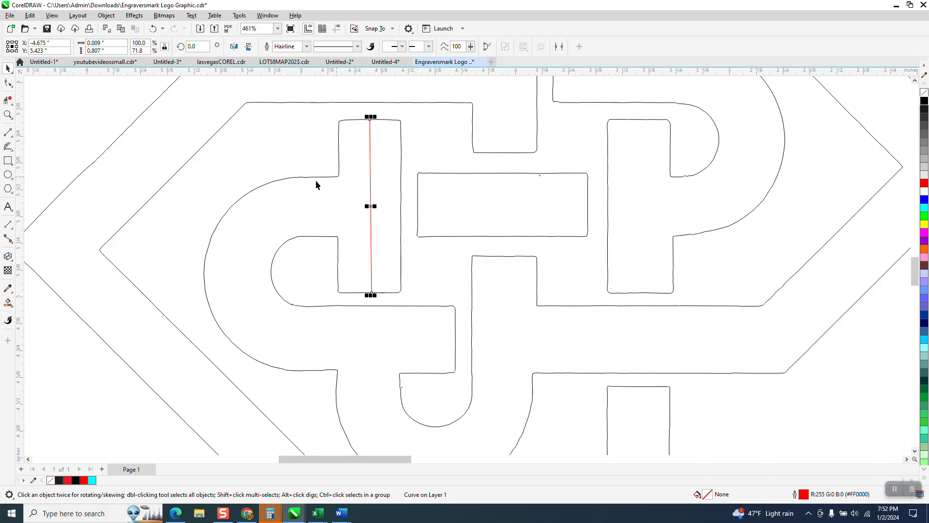
scroll(362, 252, down, 1)
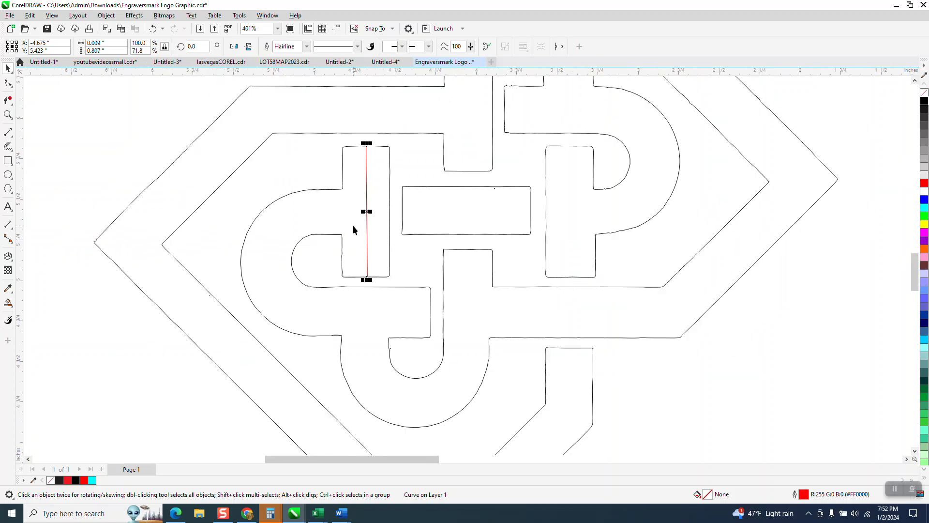
Draw a horizontal 2-point line about 0.79 in long through the middle of the central rectangle, from side to side.
click(13, 139)
click(51, 147)
drag(531, 210, 399, 209)
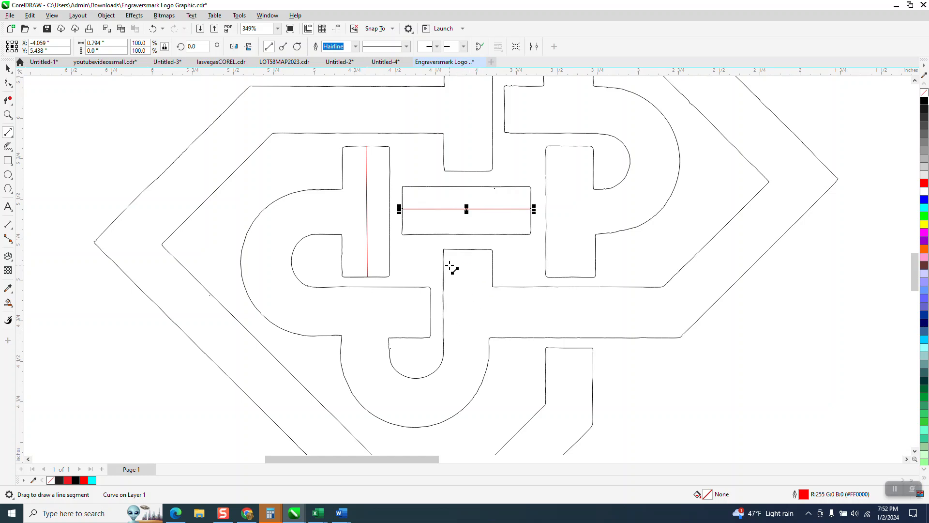
Try to draw a short vertical centre line down from the upper edge of the bar below the central rectangle.
scroll(456, 292, down, 1)
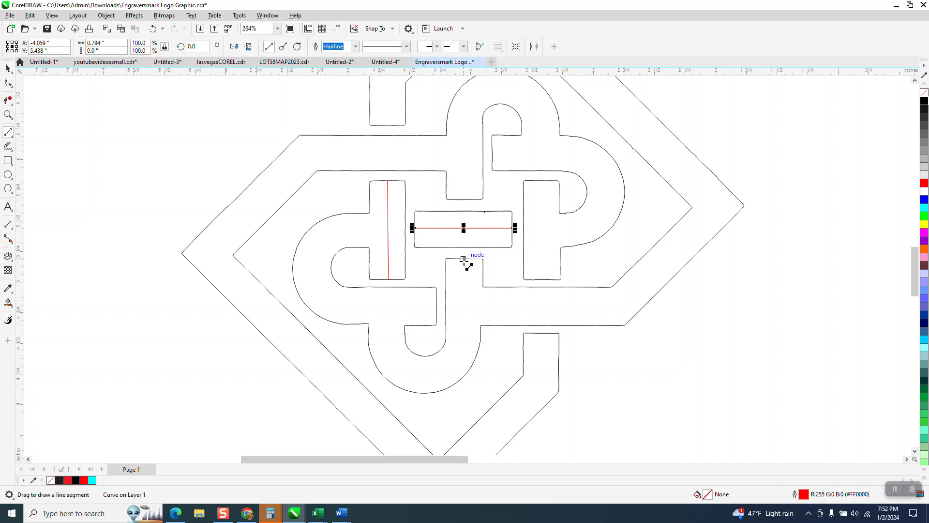
drag(464, 258, 464, 303)
key(Delete)
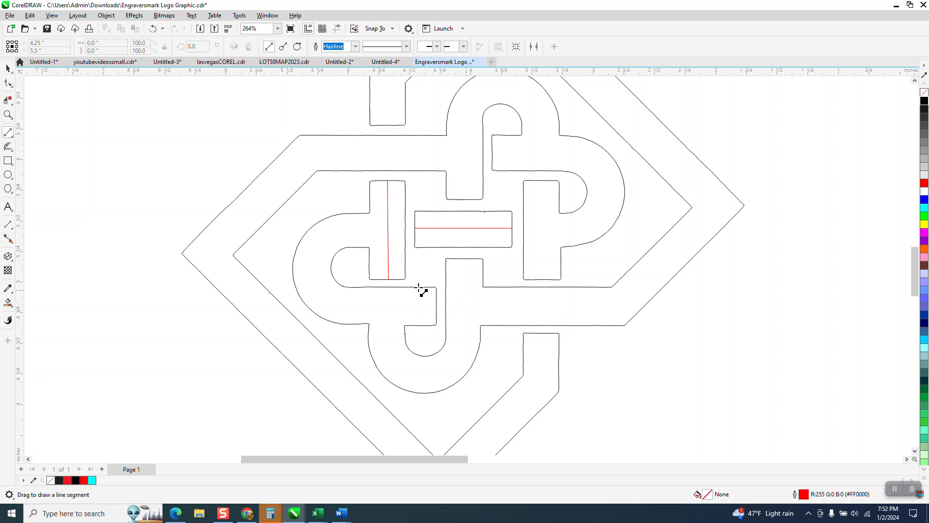
Measure the thickness of the left loop's upper and lower bands with dimension lines, deleting the upper one and keeping the lower one.
click(8, 115)
drag(342, 315, 519, 386)
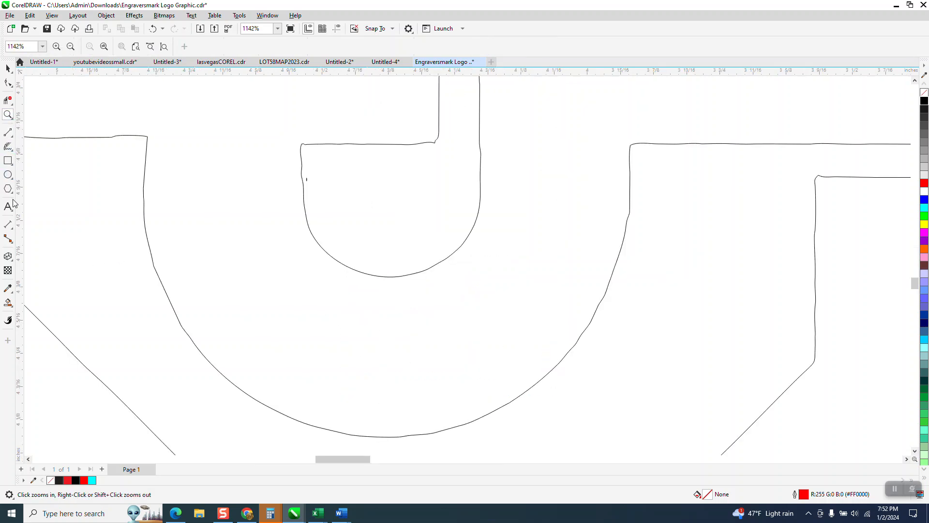
click(12, 233)
click(49, 229)
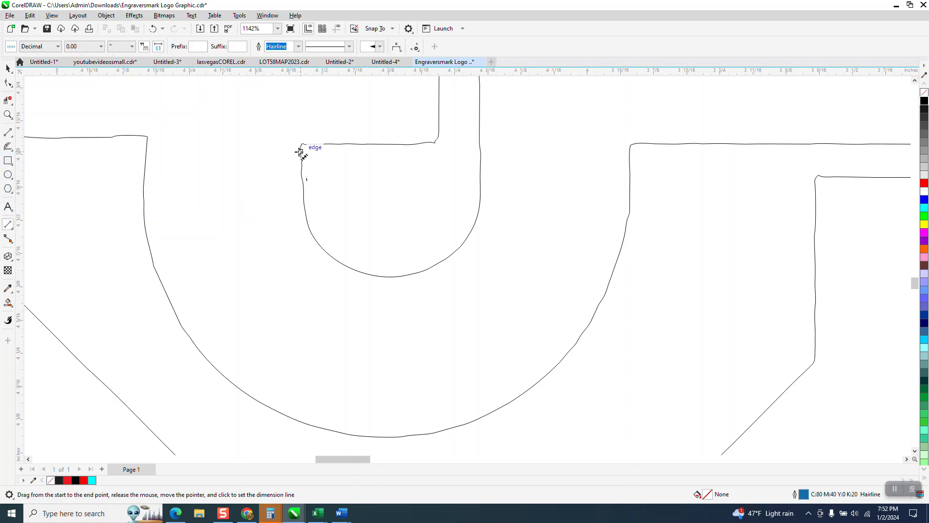
scroll(471, 254, down, 6)
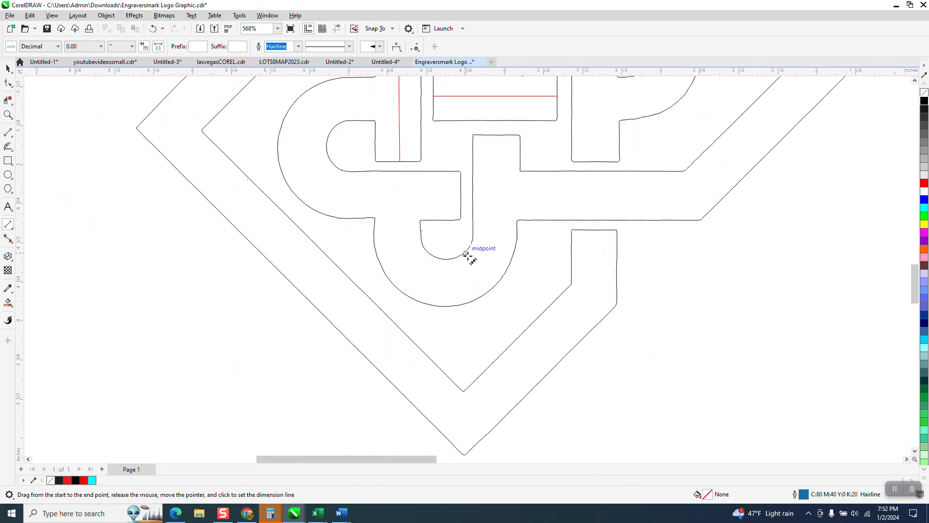
scroll(467, 250, down, 1)
drag(393, 154, 394, 121)
click(394, 126)
key(Delete)
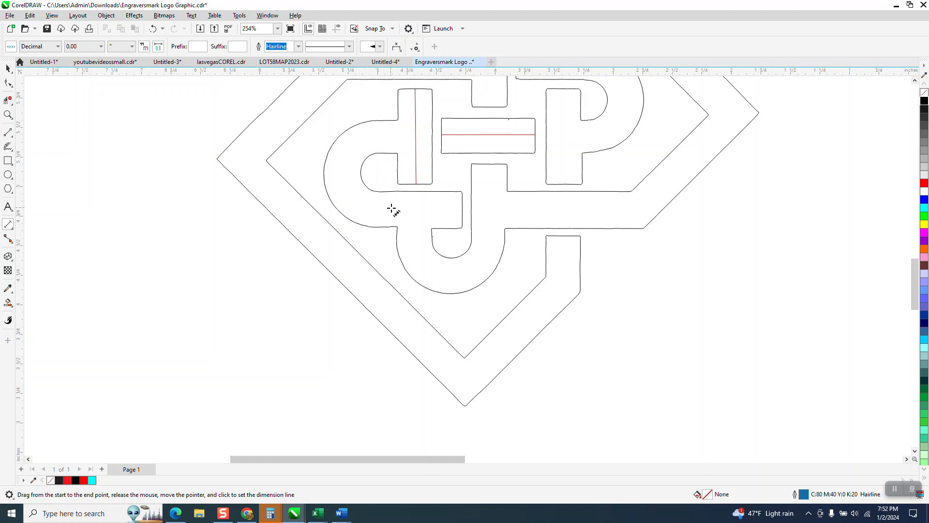
drag(394, 227, 392, 193)
click(393, 208)
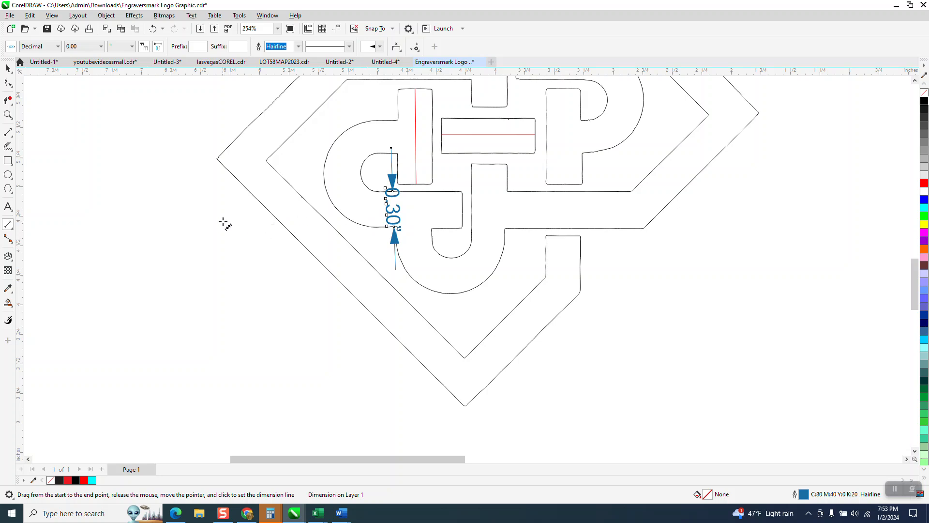
Delete the lower band's dimension, measure the left loop's overall outer height with a dimension line, and remove that dimension too.
key(Delete)
scroll(223, 213, down, 1)
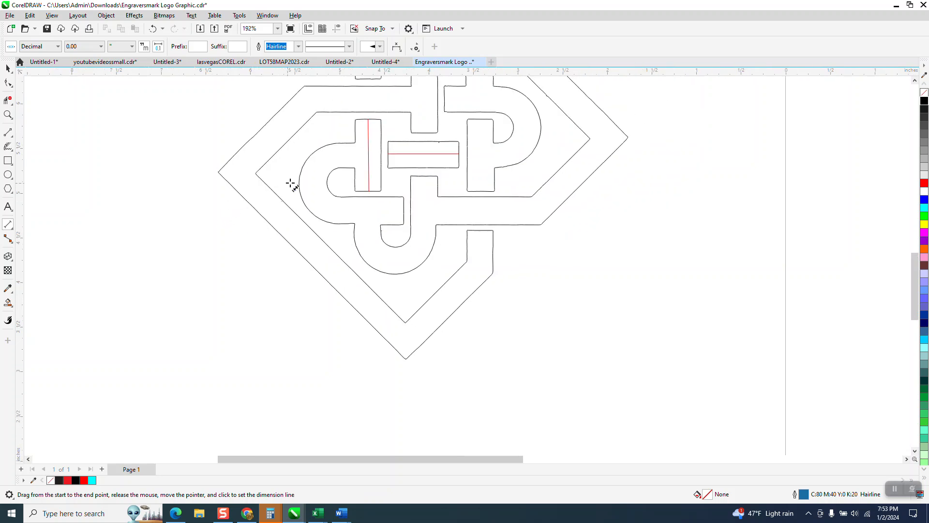
drag(343, 144, 344, 224)
click(362, 210)
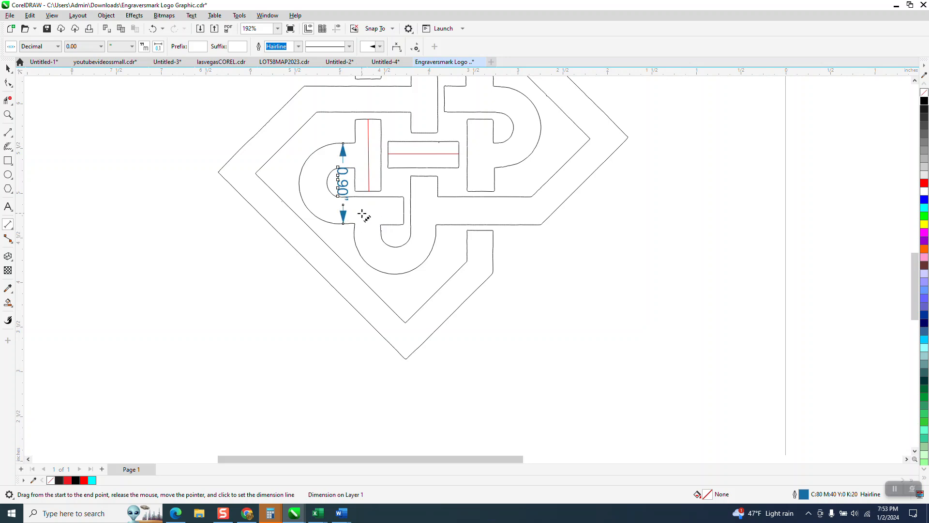
key(Delete)
Draw an upright rectangle in the empty area beside the knot and scale it proportionally to 0.9 in wide.
click(8, 161)
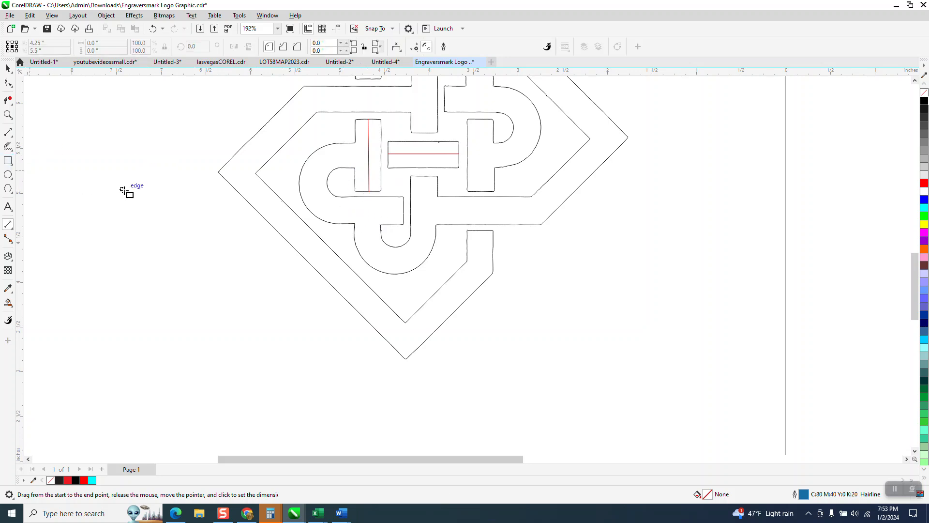
drag(119, 128, 199, 297)
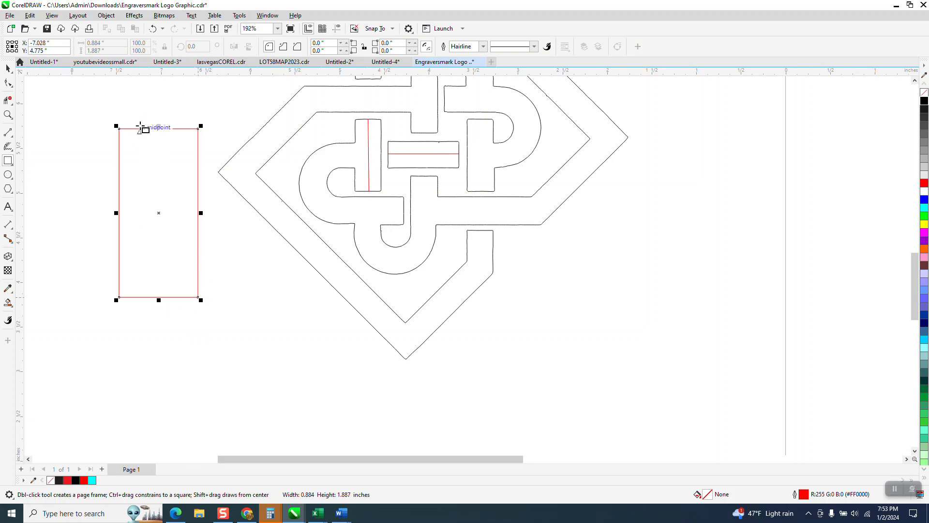
click(104, 43)
text(.9)
key(Return)
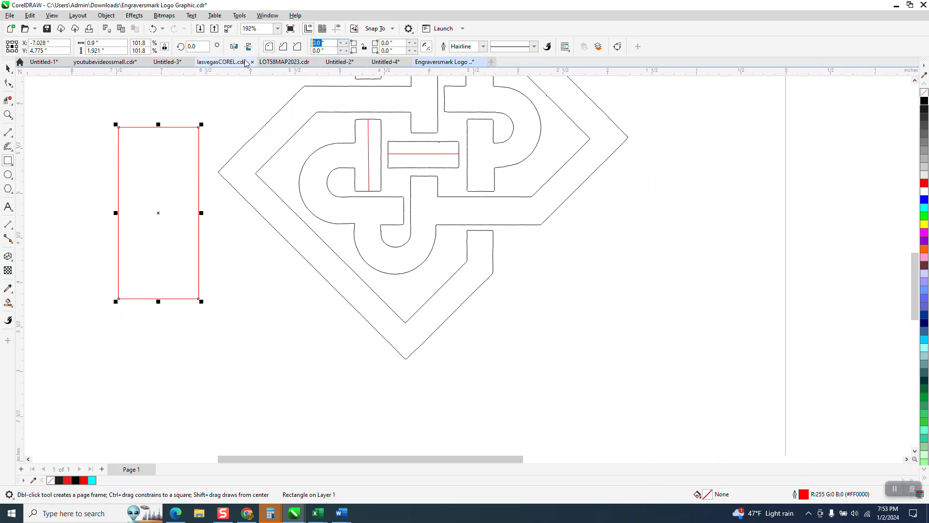
Try rounding two corners of the upright rectangle with a 1 in radius, and undo the rounding.
text(1)
key(Tab)
text(1)
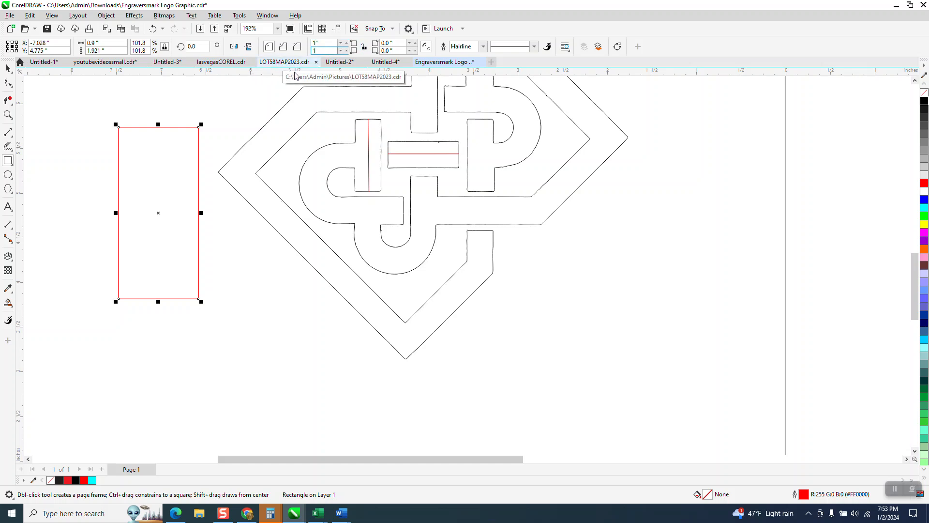
key(Return)
click(8, 70)
click(153, 29)
click(153, 28)
Rotate the rectangle 90 degrees and round both corners of its left end with a 1 in radius.
text(90)
key(Return)
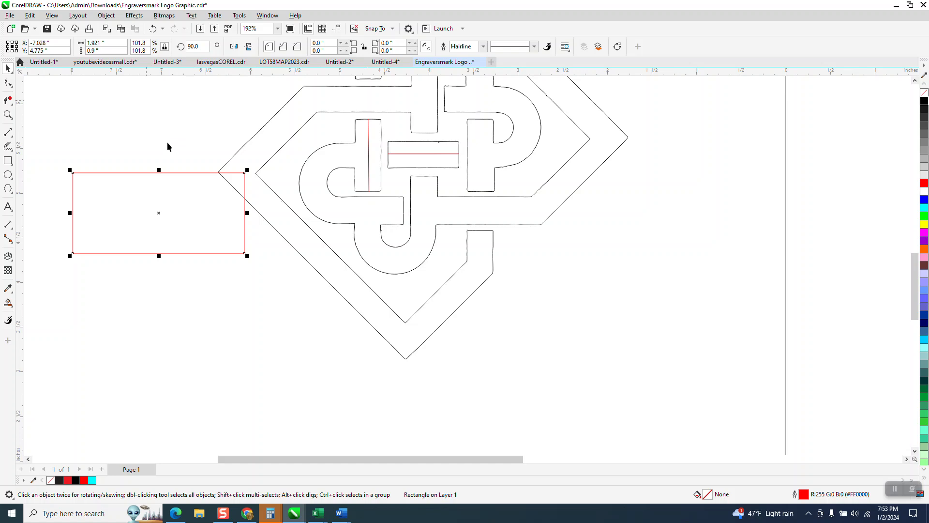
double_click(326, 42)
text(.1)
double_click(320, 50)
text(1)
key(Return)
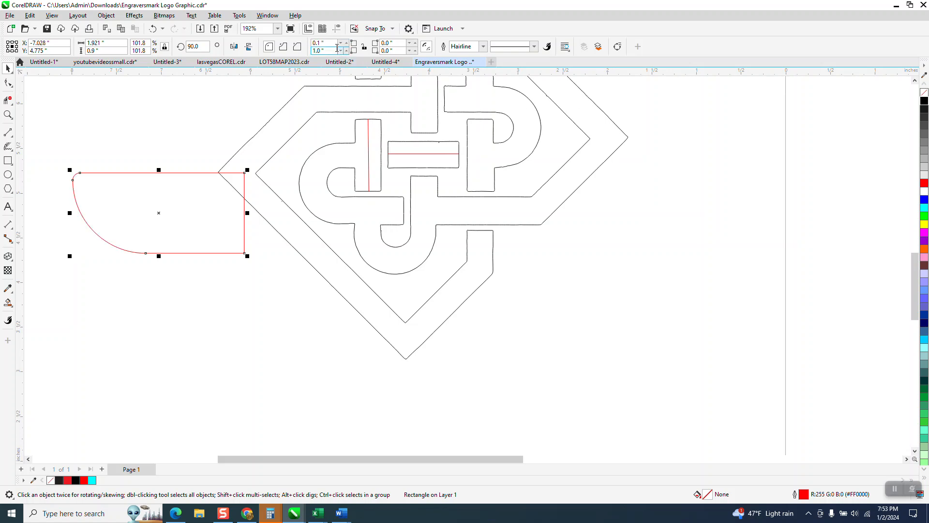
text(1)
key(Return)
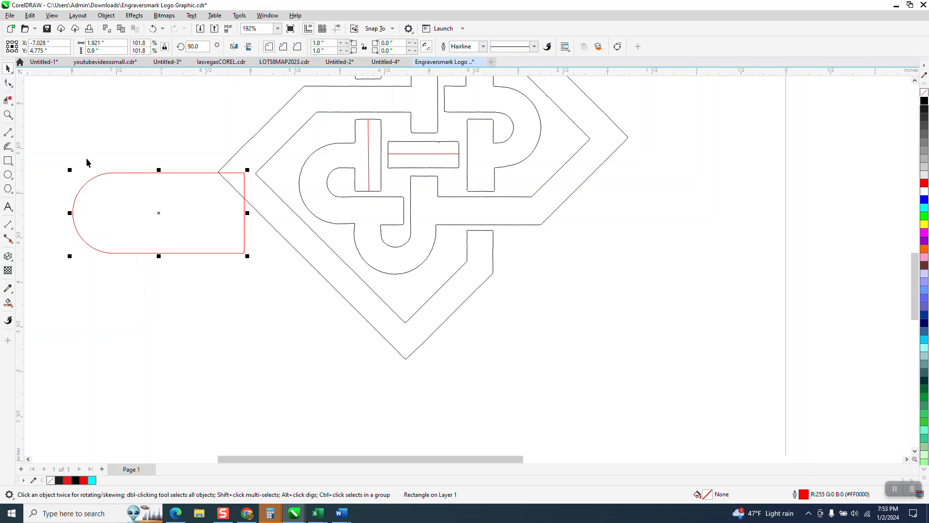
Place the rounded rectangle over the left loop's outer outline for comparison, and delete it.
drag(164, 212, 386, 182)
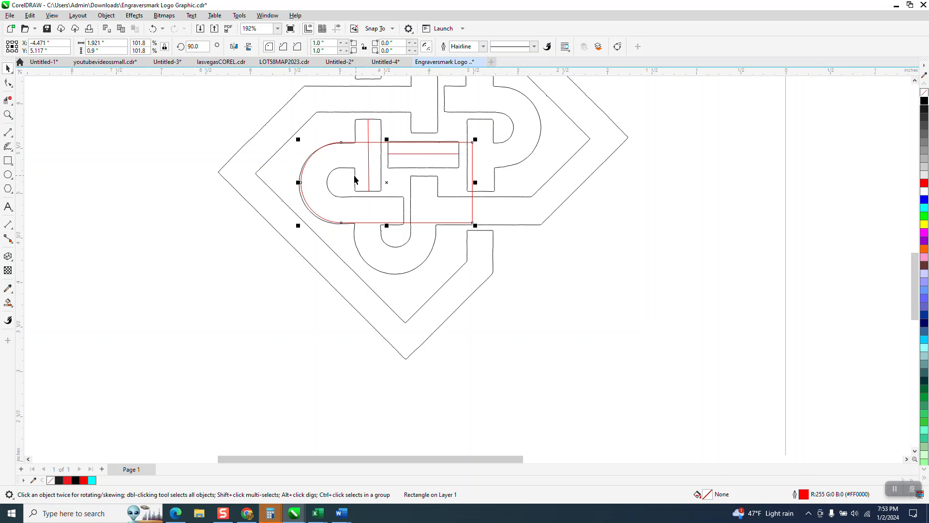
key(Delete)
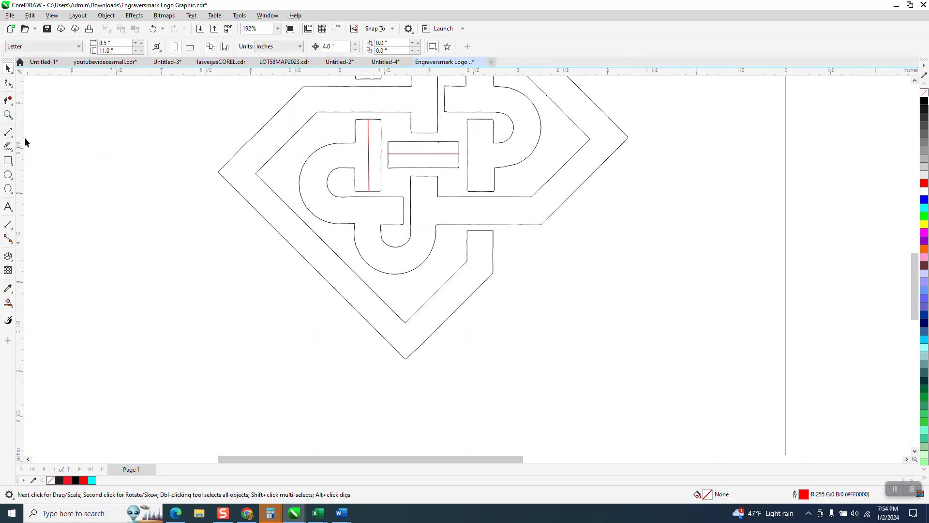
Measure the height of the left loop's inner opening with a parallel dimension, and delete the dimension.
click(8, 115)
drag(257, 126, 438, 262)
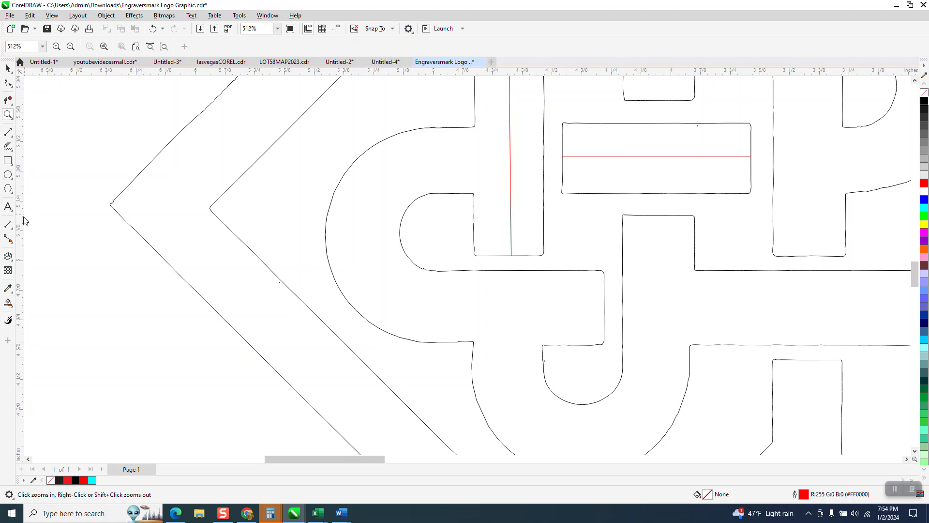
click(8, 225)
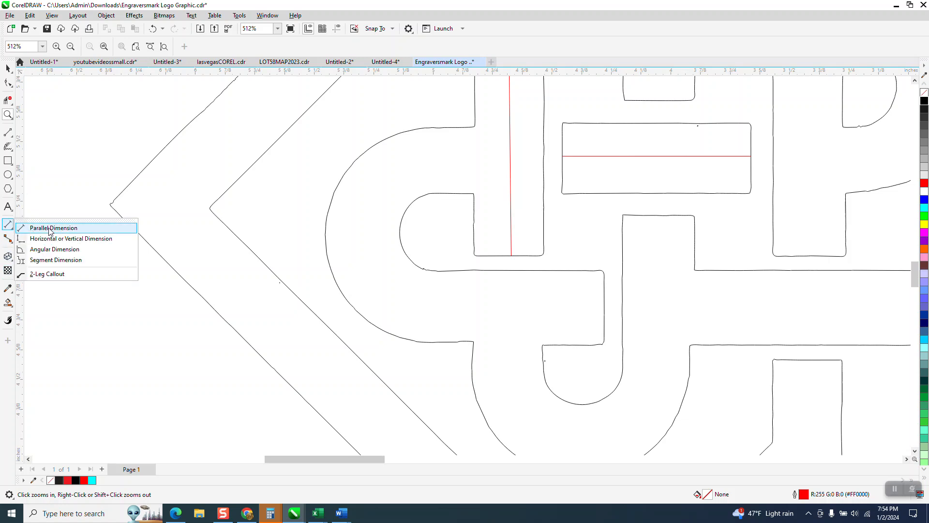
click(38, 228)
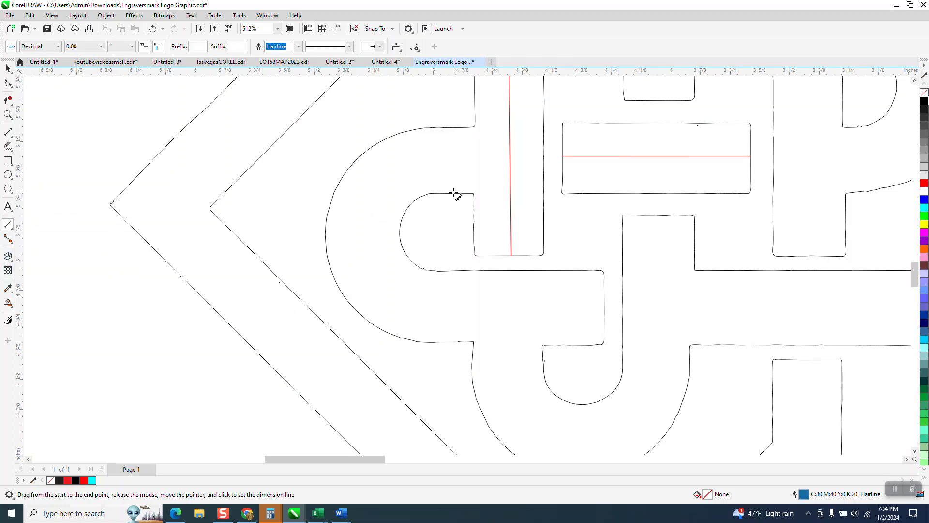
drag(453, 194, 455, 270)
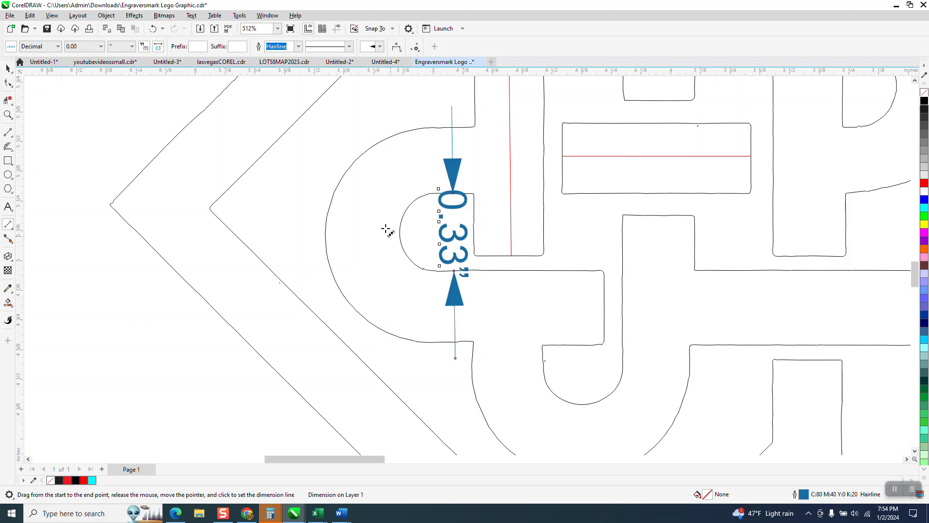
key(Delete)
scroll(376, 222, down, 4)
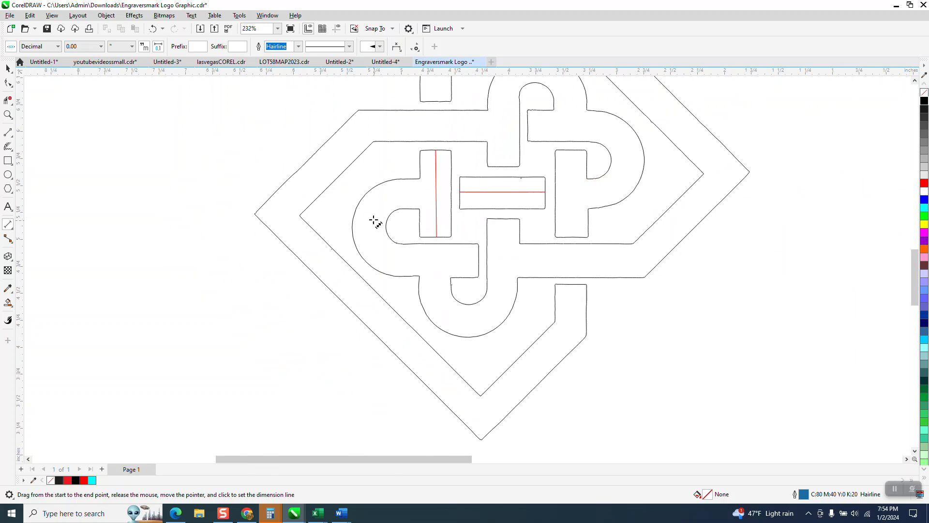
Draw a horizontal rectangle in the empty area beside the knot and scale it proportionally to 0.6 in high.
click(7, 160)
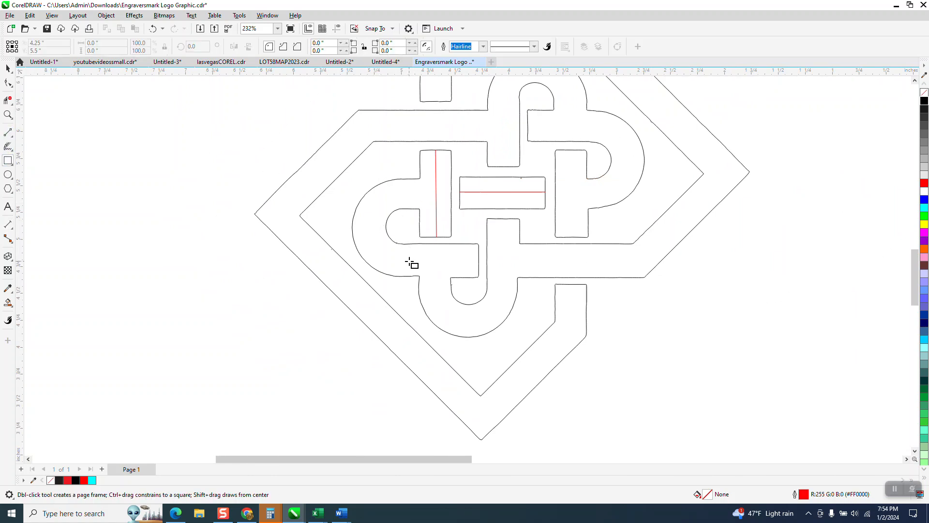
drag(64, 124, 236, 202)
click(104, 50)
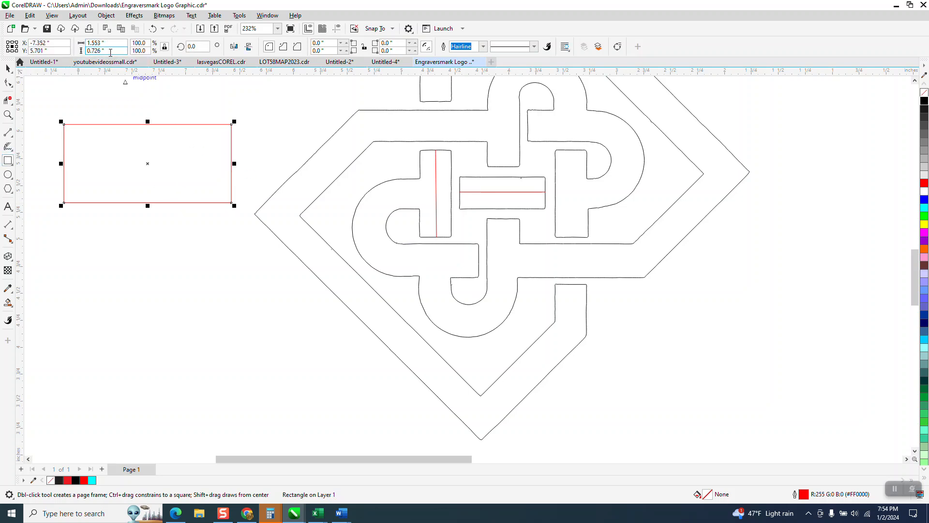
text(0.6)
key(Return)
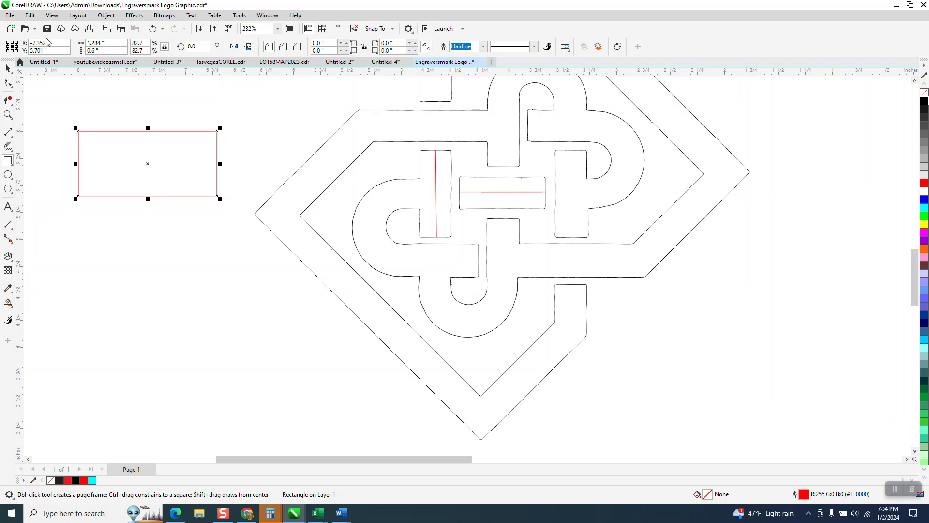
Round both corners of the rectangle's left end with a 1 in radius.
click(323, 43)
text(1)
click(317, 51)
text(1)
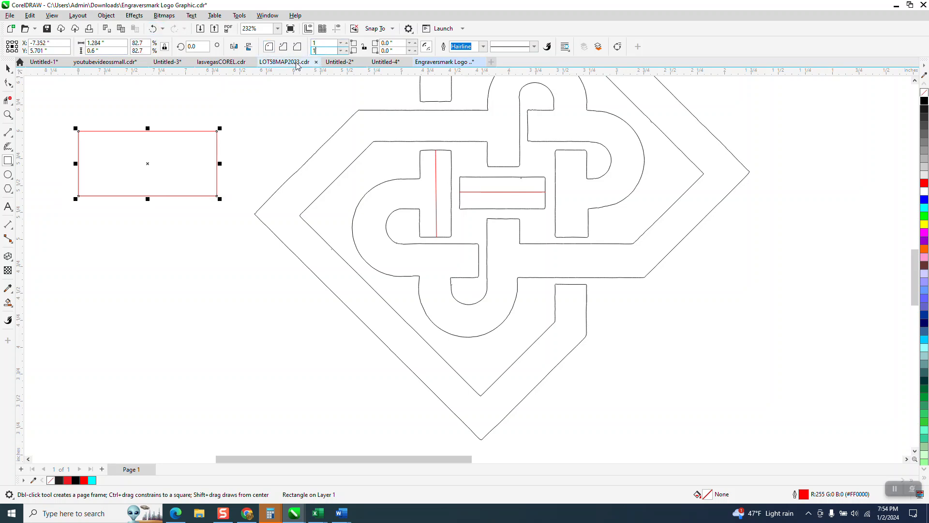
key(Return)
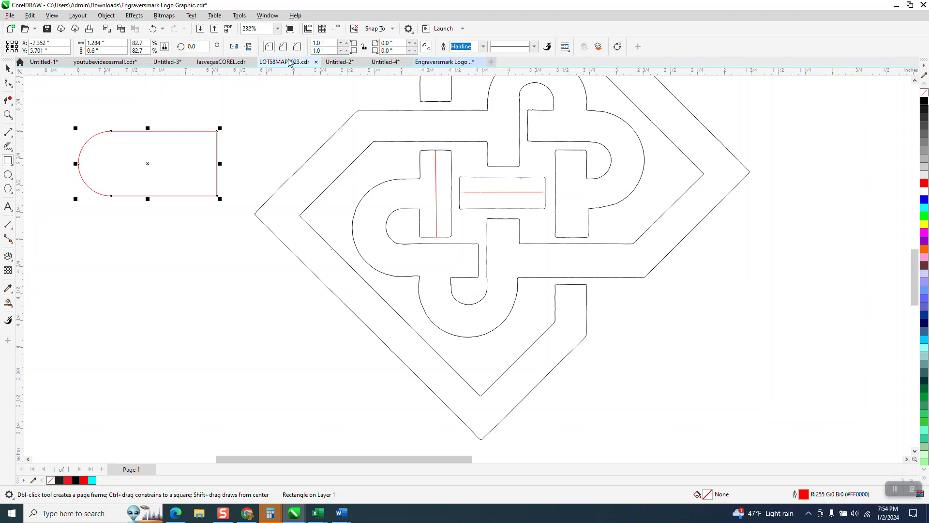
Place the rounded rectangle along the middle of the left loop's band, enlarging it proportionally to about 1.33 by 0.62 in.
click(8, 67)
drag(153, 166, 434, 228)
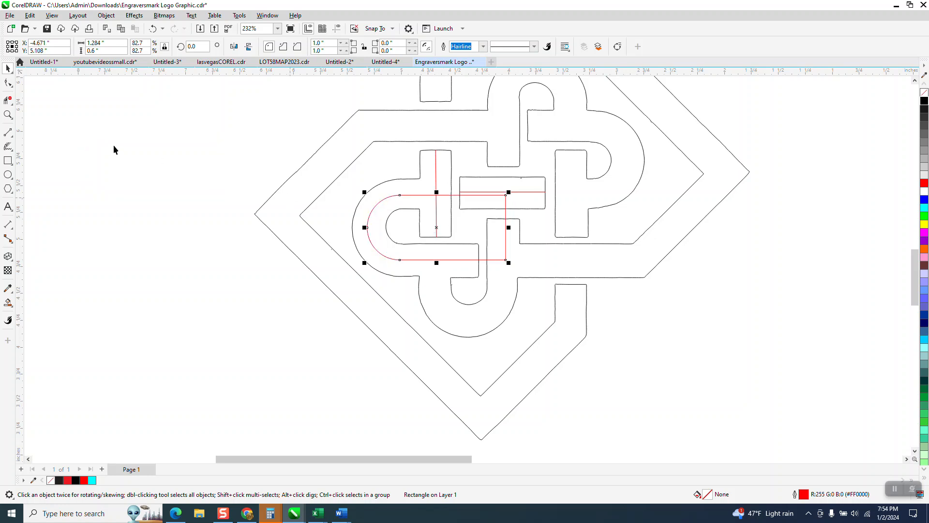
click(8, 115)
click(570, 326)
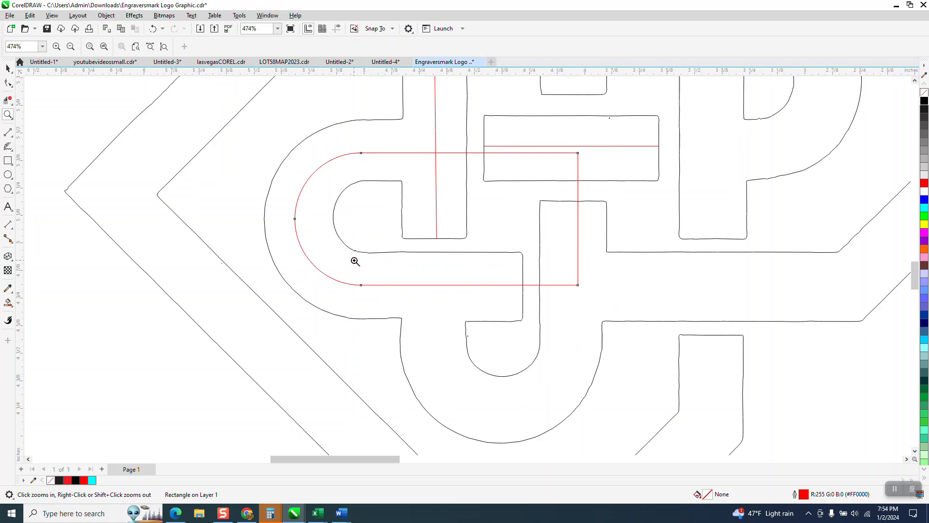
click(8, 101)
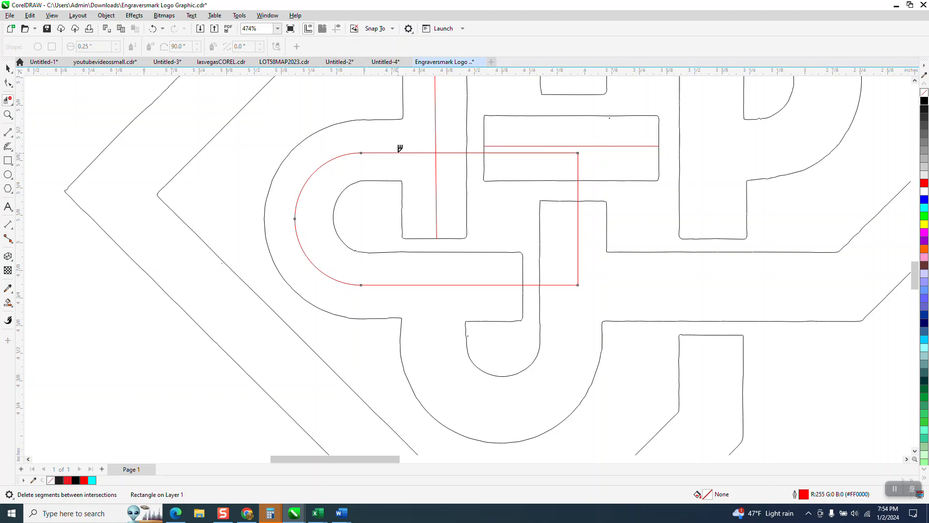
click(7, 68)
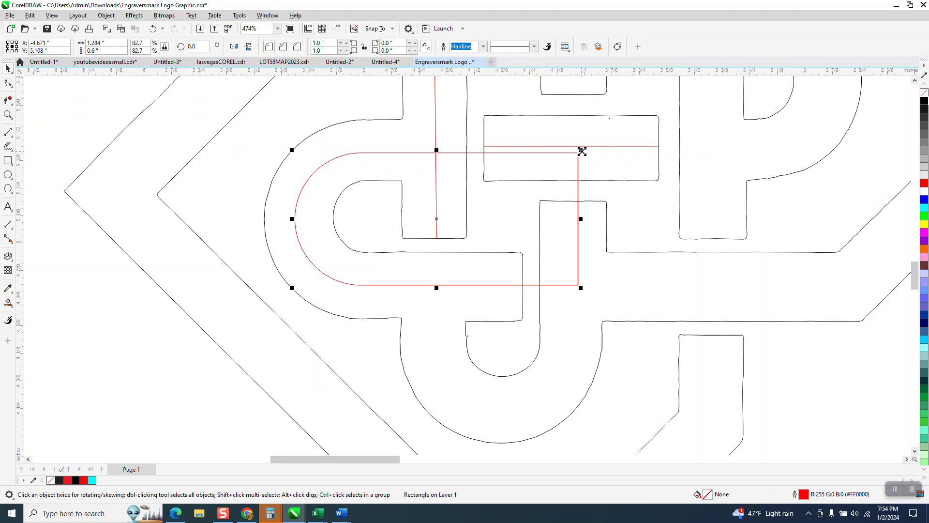
drag(582, 149, 586, 146)
drag(437, 213, 445, 219)
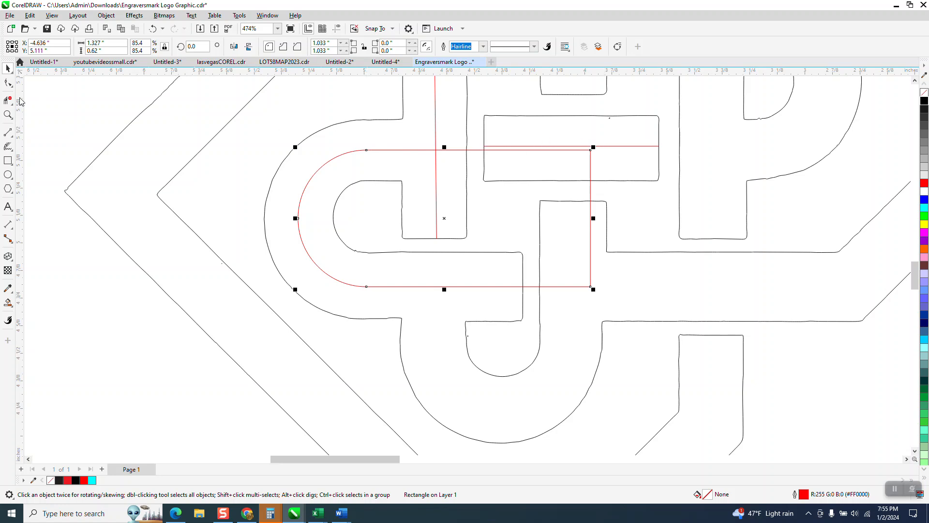
Delete the red horizontal centre line inside the central rectangle.
click(502, 146)
key(Delete)
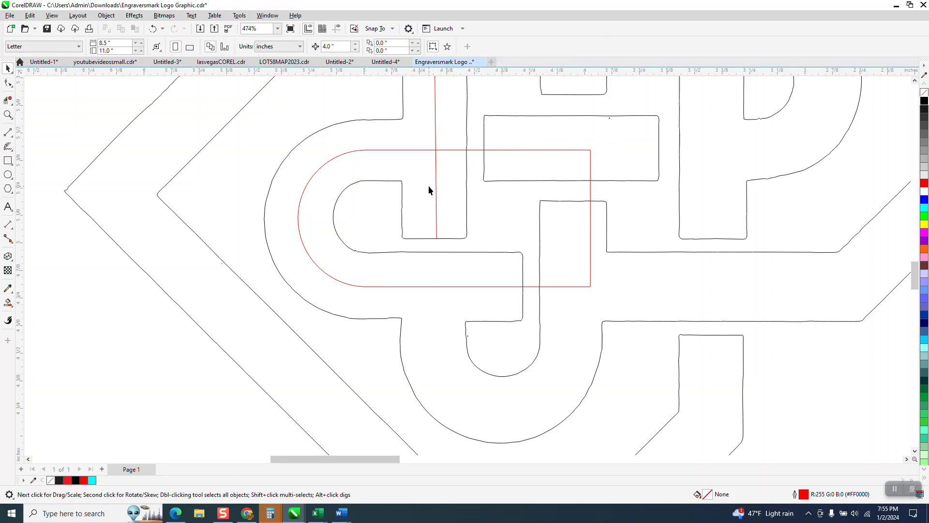
Trim the rounded rectangle with Virtual Segment Delete, removing its side below the central rectangle and its lower line beyond the loop's lower band.
scroll(429, 184, down, 2)
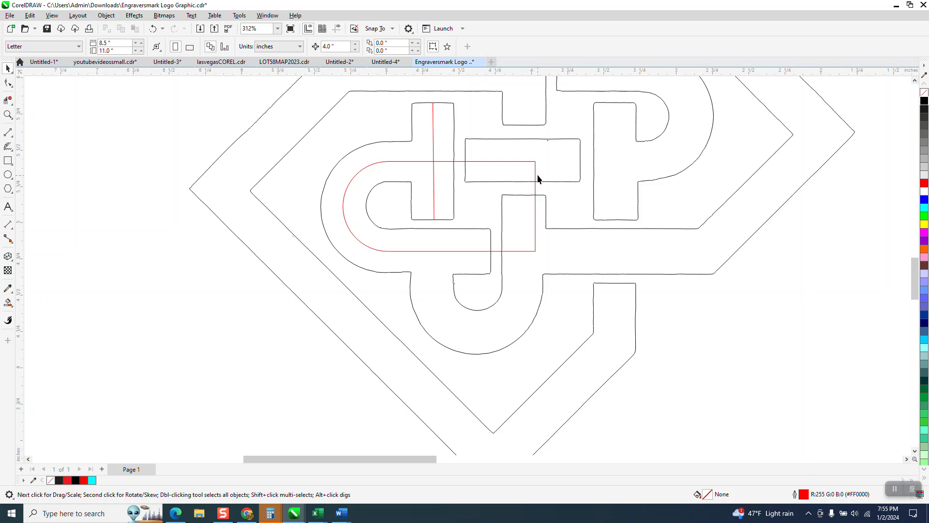
click(8, 100)
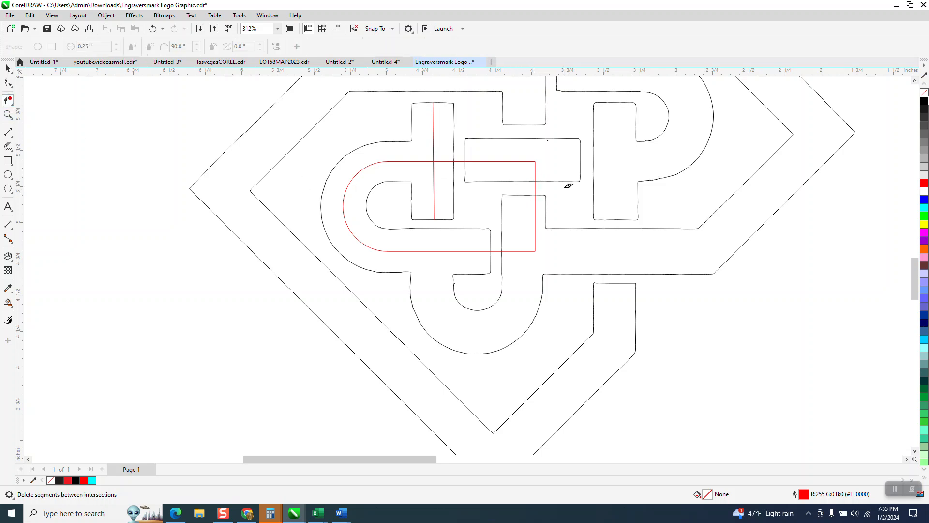
click(535, 187)
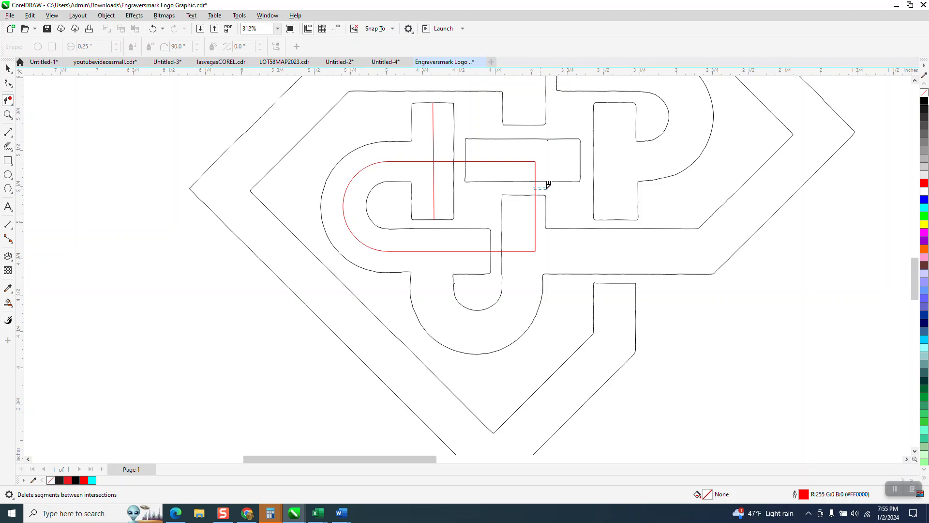
click(536, 215)
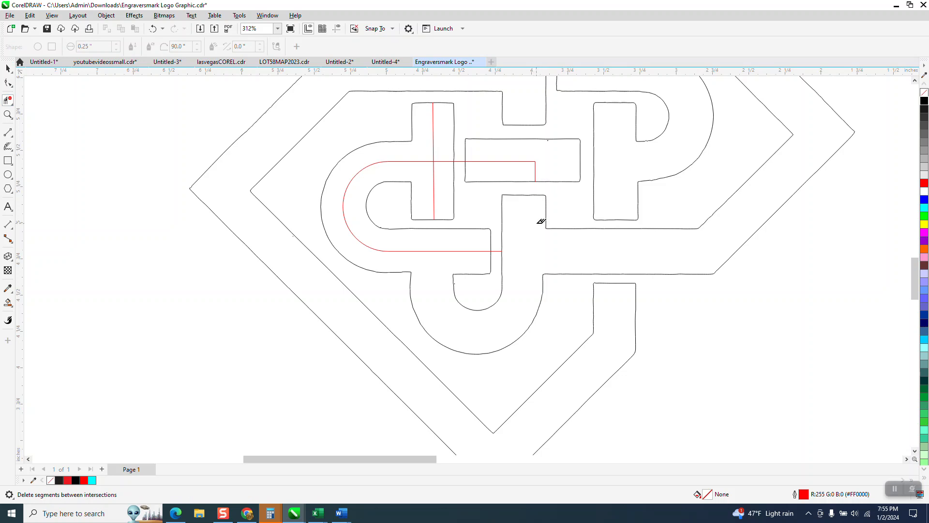
click(497, 251)
Make a copy of the trimmed centre line rotated 90 degrees and place it along the middle of the bottom loop's band.
click(8, 69)
click(410, 161)
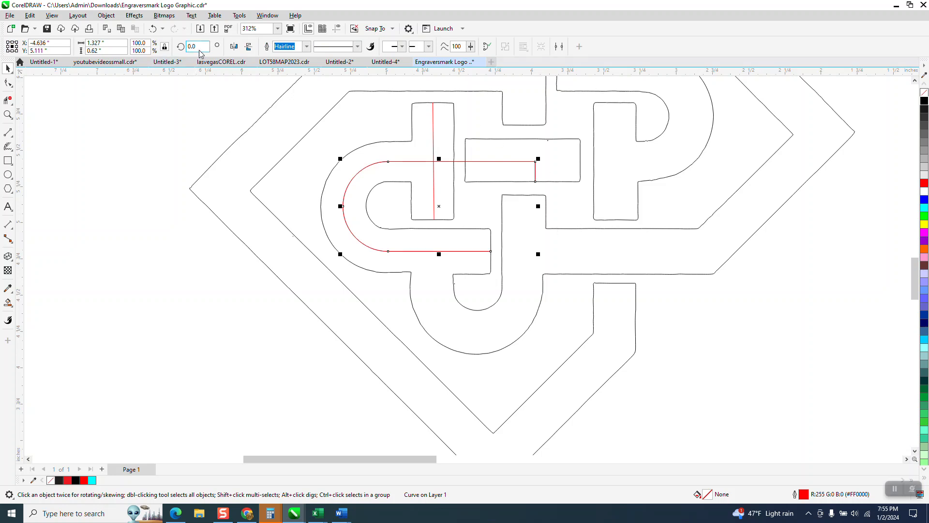
text(90)
key(Return)
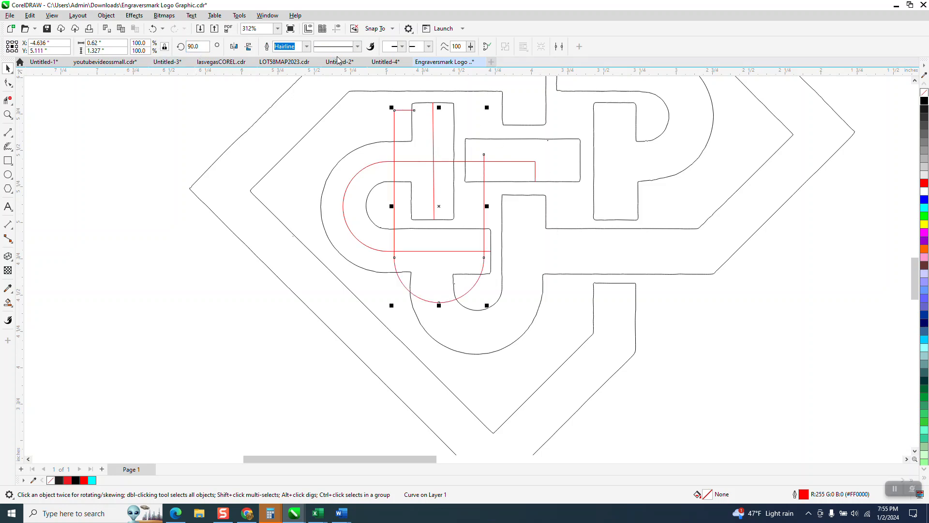
drag(442, 201, 481, 249)
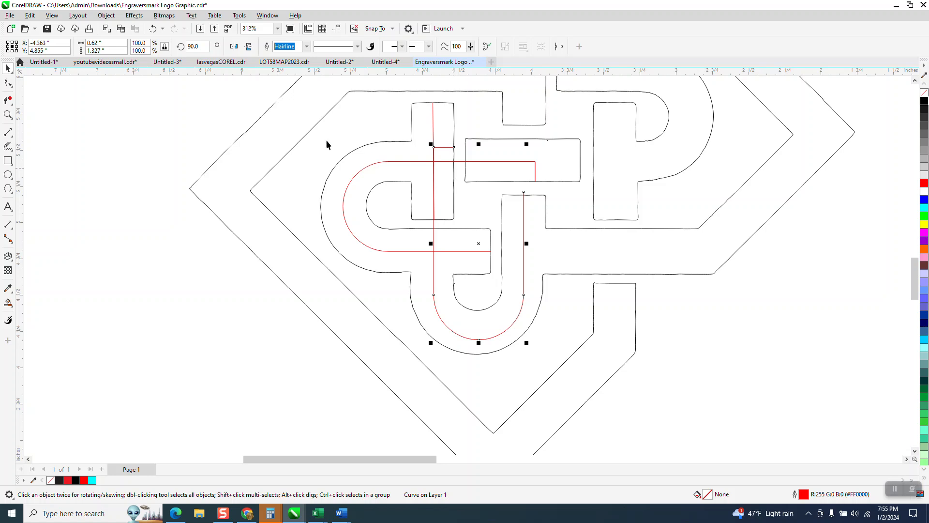
Trim the overlapping red centre lines with Virtual Segment Delete inside the upright left rectangle and down to the left loop's lower line.
click(8, 100)
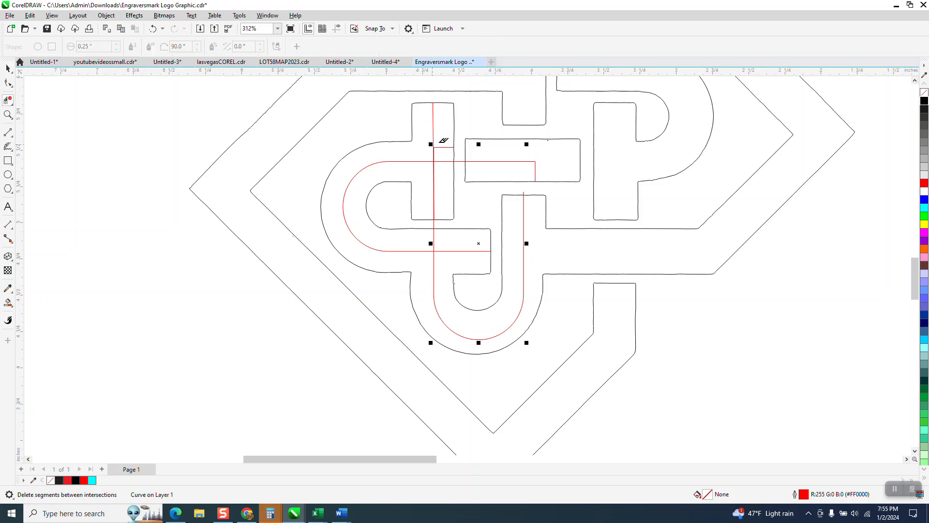
click(442, 146)
click(445, 161)
click(435, 185)
click(434, 170)
click(441, 234)
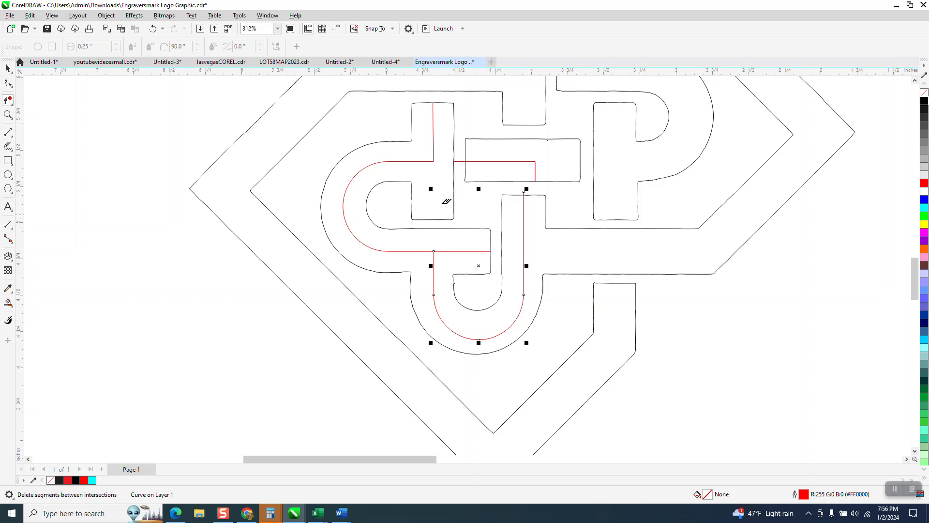
Draw a vertical red centre line about 0.402 in long from the left loop's upper line to the upright rectangle's lower edge.
click(11, 136)
click(39, 143)
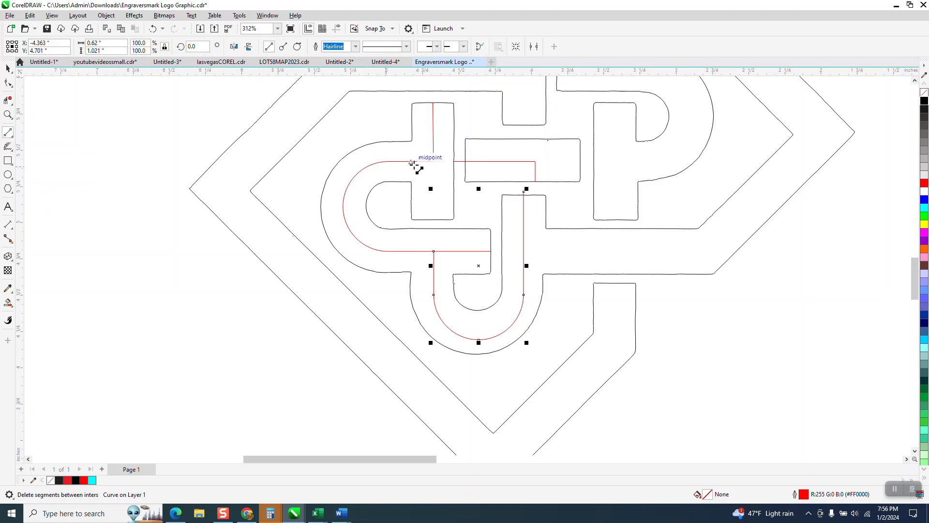
drag(433, 161, 433, 220)
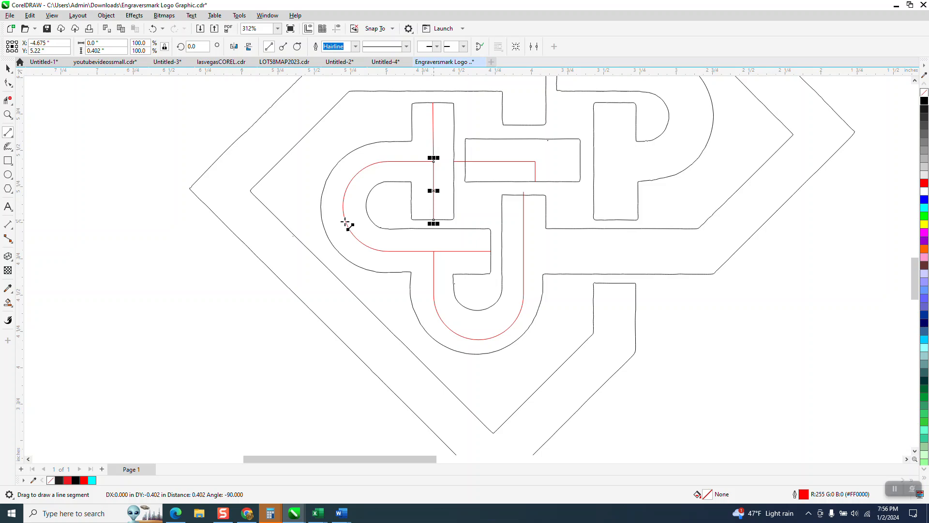
Trim the short red line piece between the upright rectangle and the central rectangle, undoing the unwanted deletions.
click(8, 102)
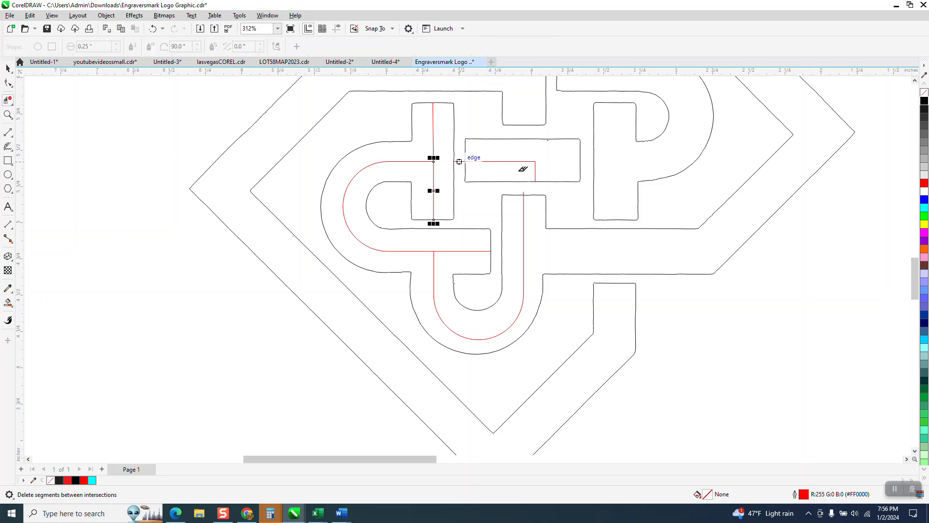
click(459, 163)
click(154, 29)
click(538, 167)
click(154, 29)
Break the centre line at its corner node inside the central rectangle and delete the short vertical stub.
click(9, 83)
click(536, 162)
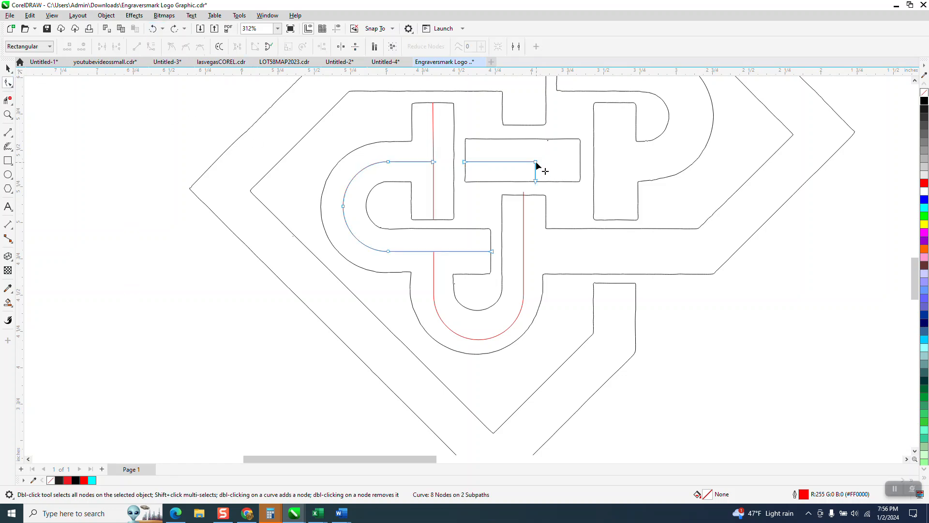
right_click(536, 162)
click(567, 206)
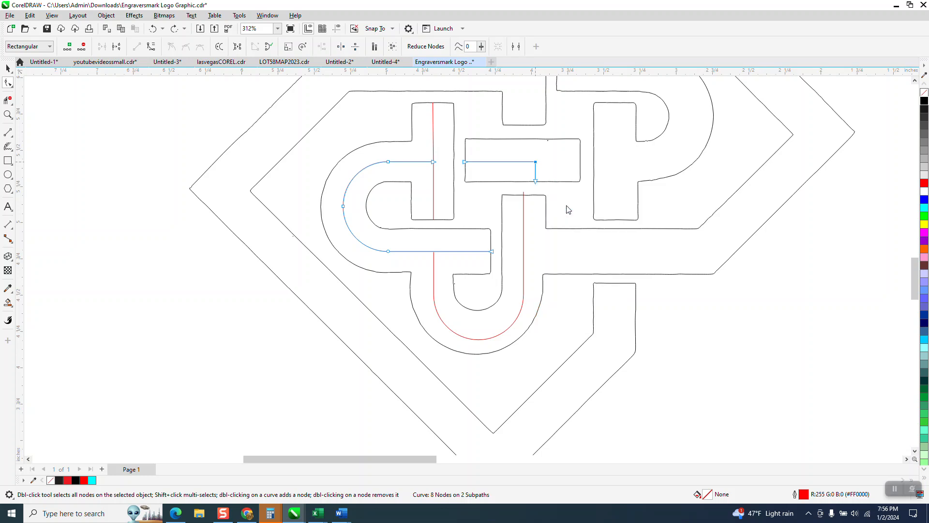
click(8, 100)
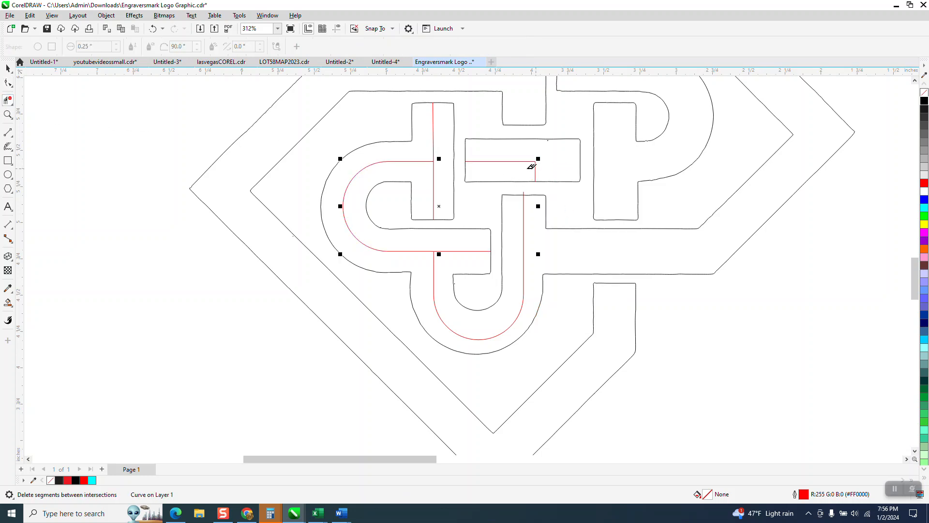
click(544, 169)
Break the left loop's centre-line curve apart into separate objects.
click(199, 123)
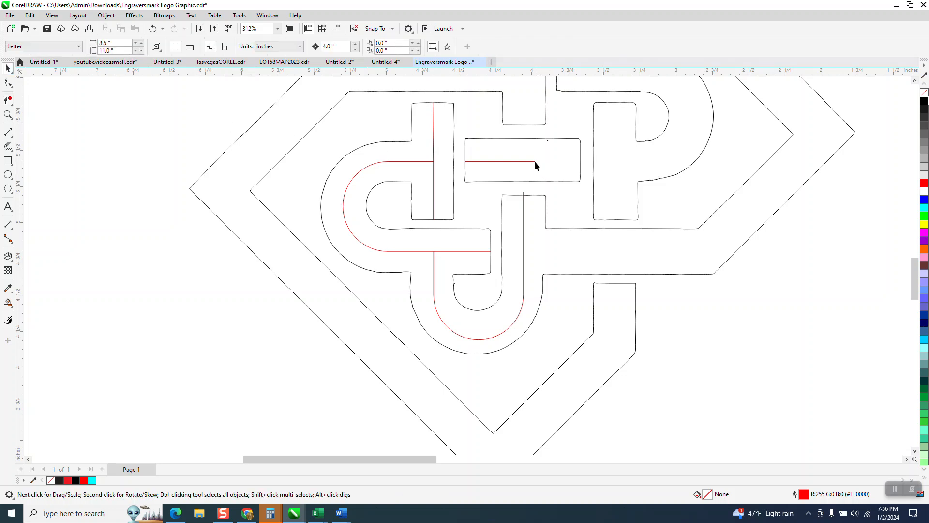
click(535, 161)
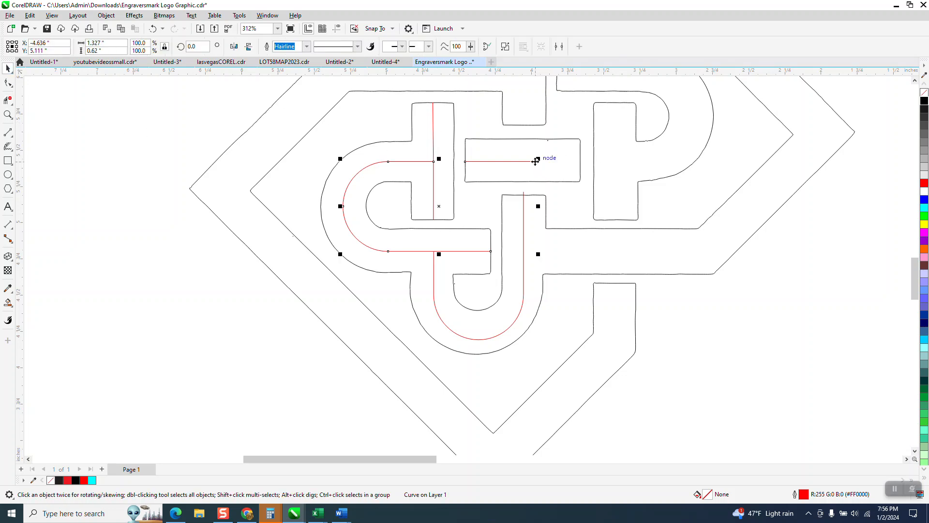
click(107, 19)
click(167, 239)
click(523, 159)
click(728, 278)
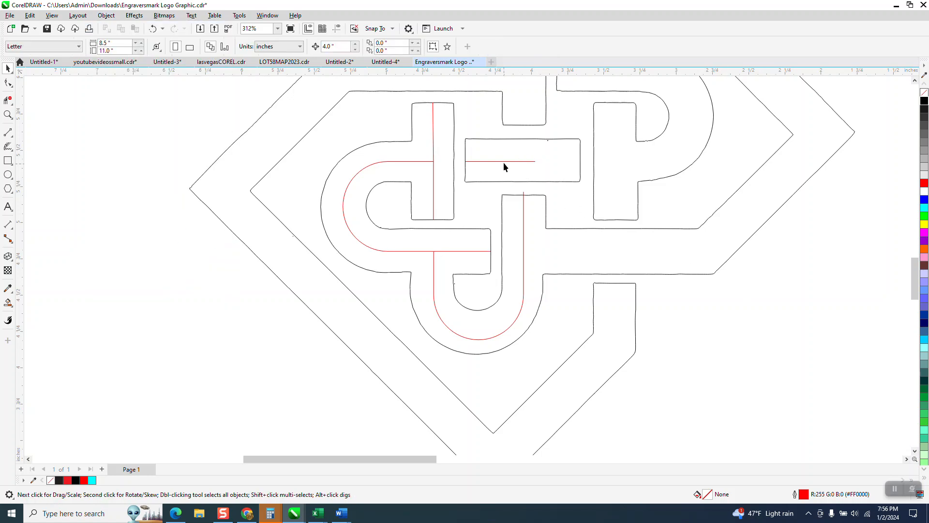
Stretch the horizontal centre line to about 0.79 in across the central rectangle and trim the bottom loop's line where it overshoots its band end.
click(507, 161)
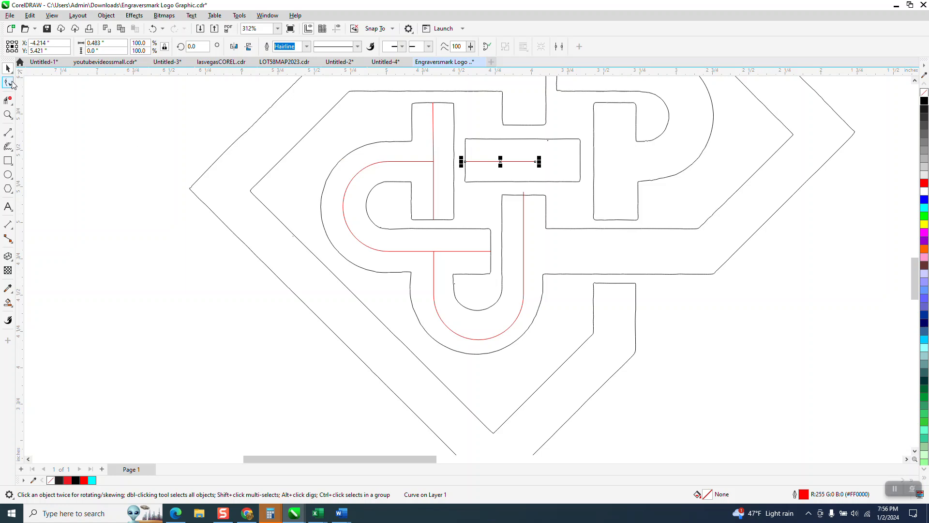
drag(538, 162, 584, 162)
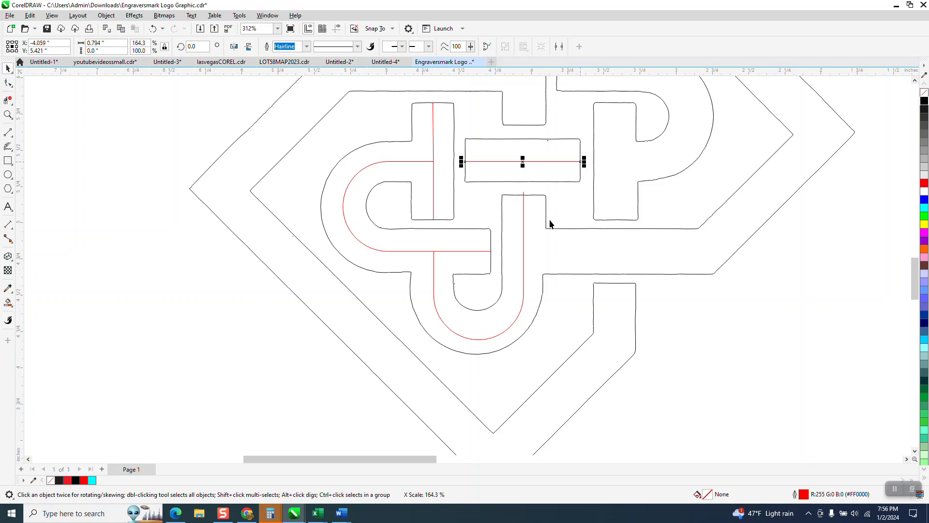
click(7, 99)
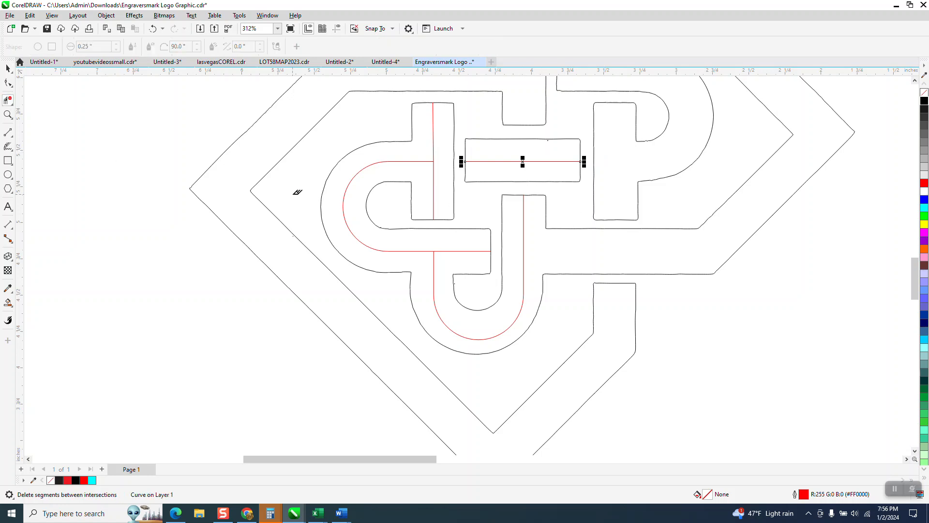
Move the traced knot outline 4 in to the right, clear of the red centre lines.
scroll(281, 191, down, 1)
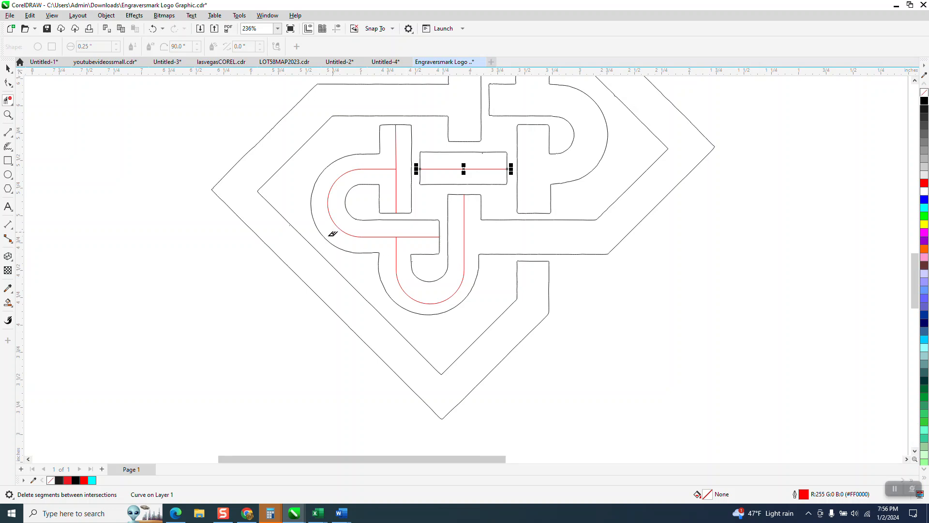
scroll(332, 232, down, 1)
key(space)
drag(266, 136, 102, 131)
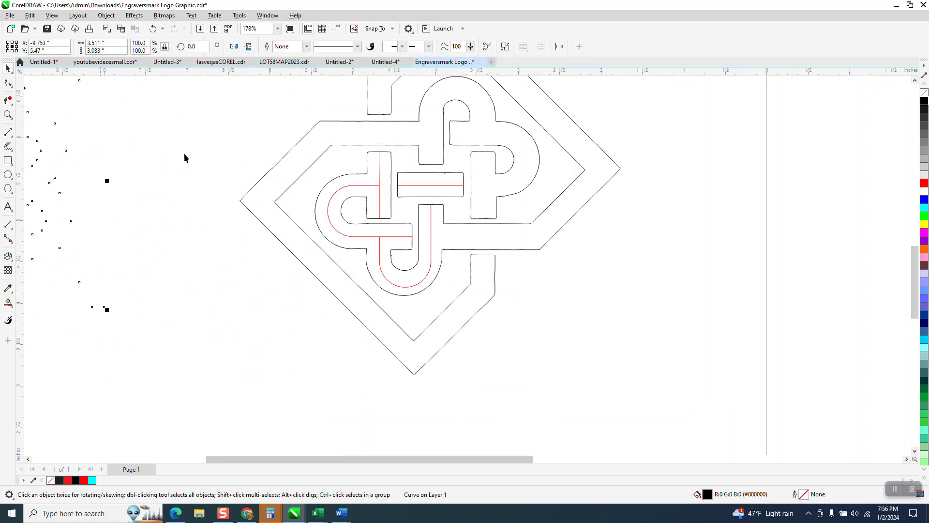
scroll(176, 148, down, 3)
click(212, 145)
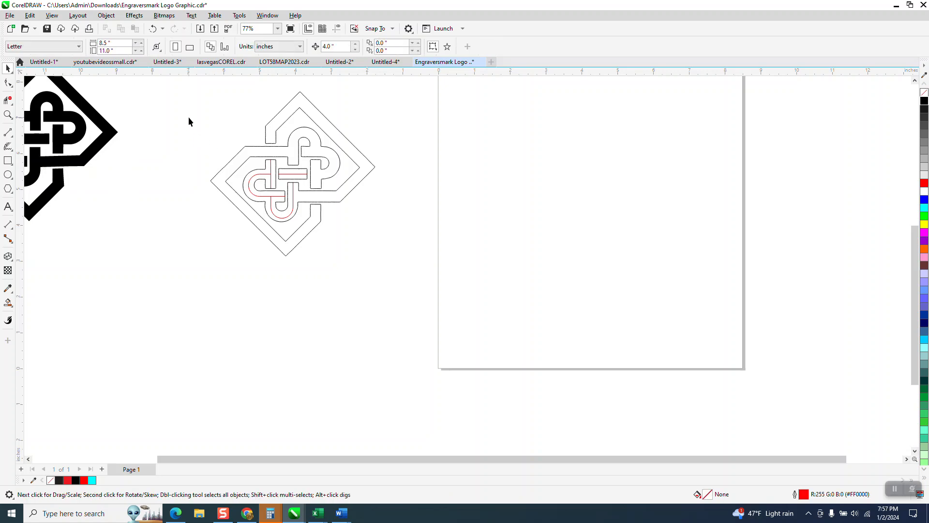
click(277, 129)
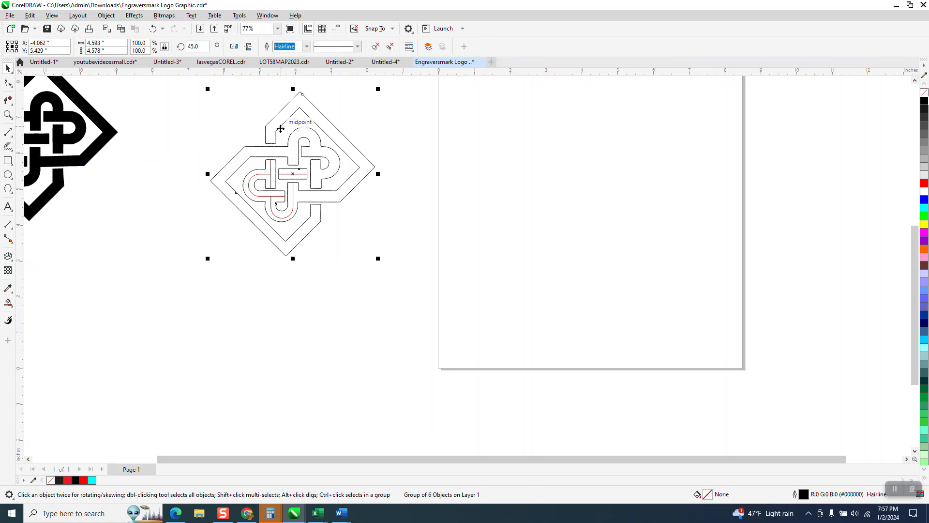
drag(277, 129, 488, 143)
click(153, 28)
click(345, 111)
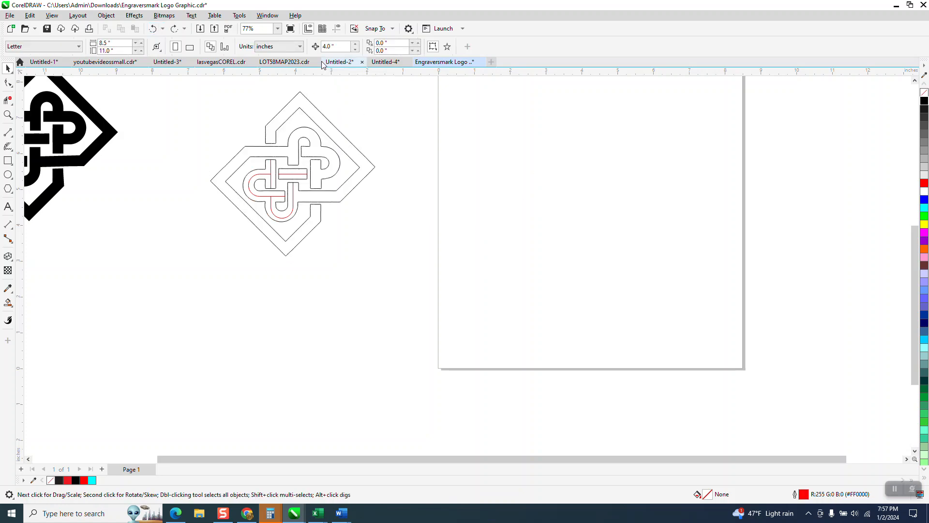
key(ctrl+shift+z)
Combine the five red centre lines into a single curve.
drag(218, 128, 327, 247)
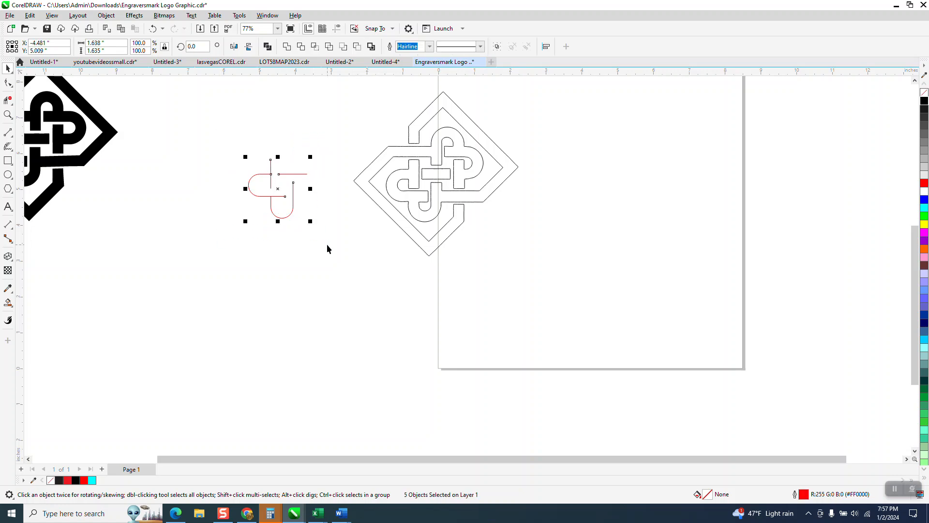
click(106, 15)
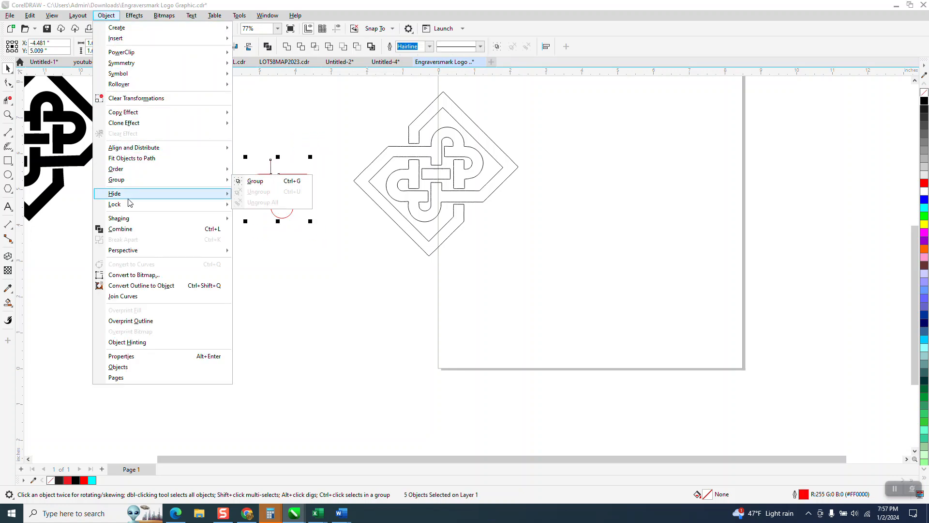
click(135, 229)
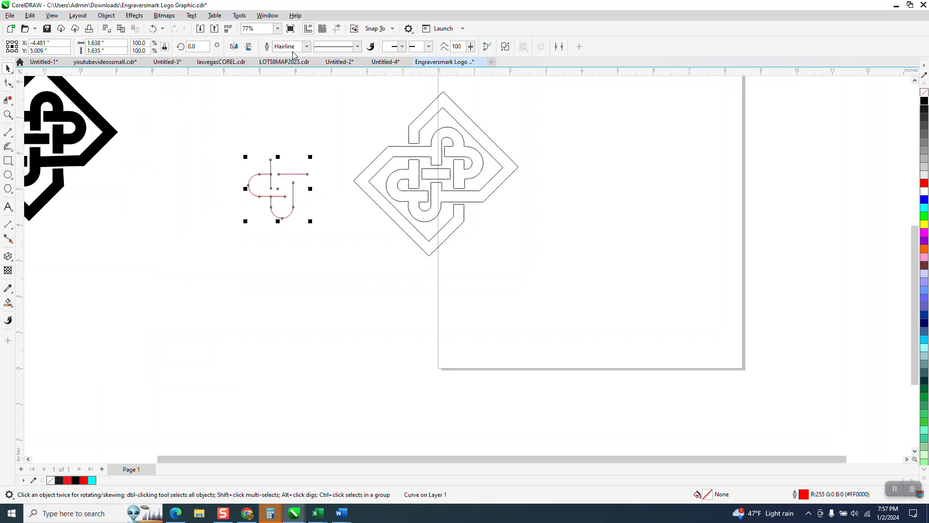
Set the combined centre lines' outline width to 0.3 in.
click(306, 46)
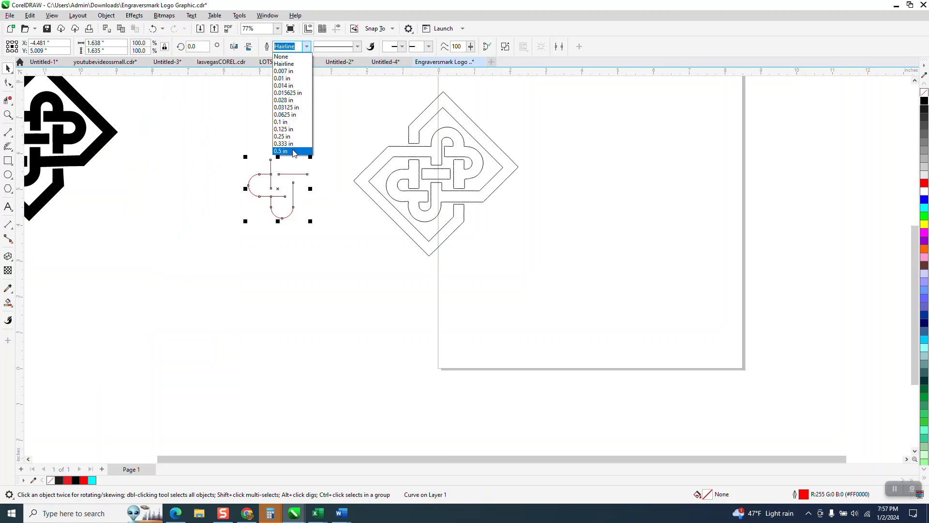
text(.3)
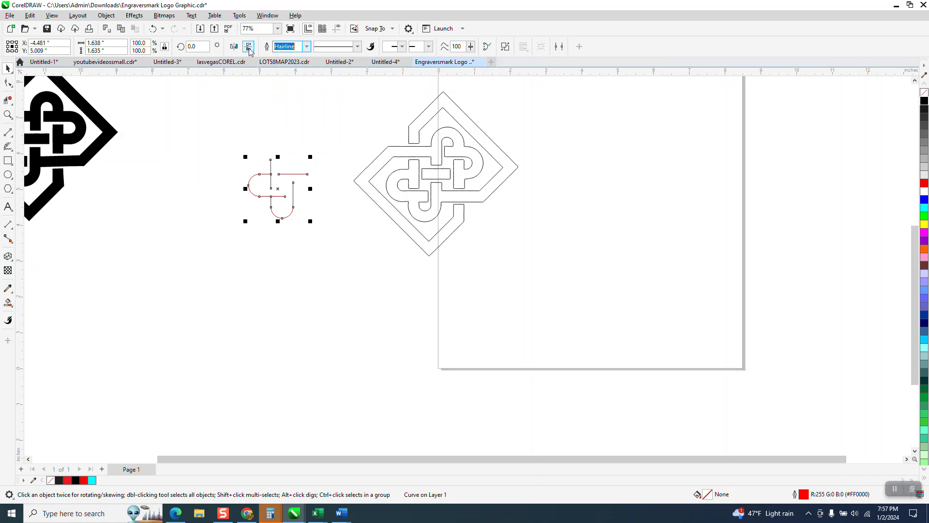
key(Return)
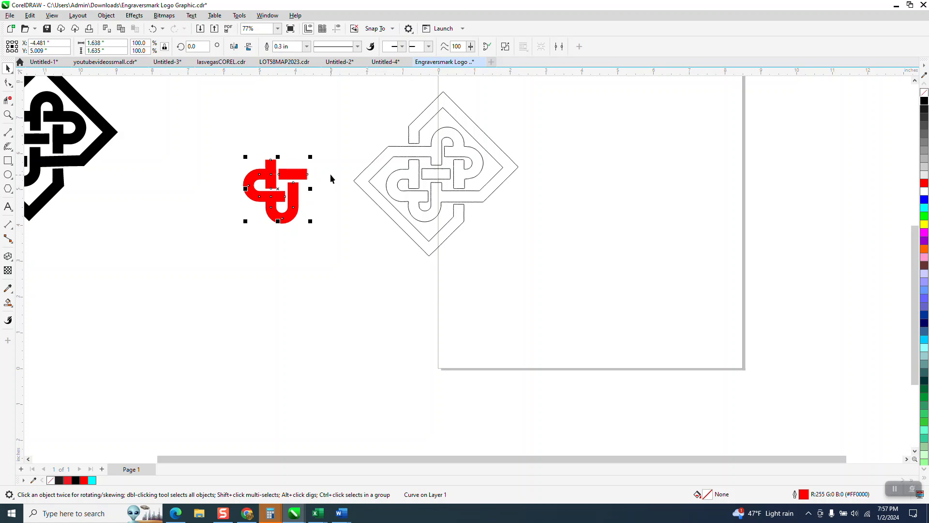
Shift the thick red bands 4 in right onto the traced knot and compare them closely with its loops.
key(Right)
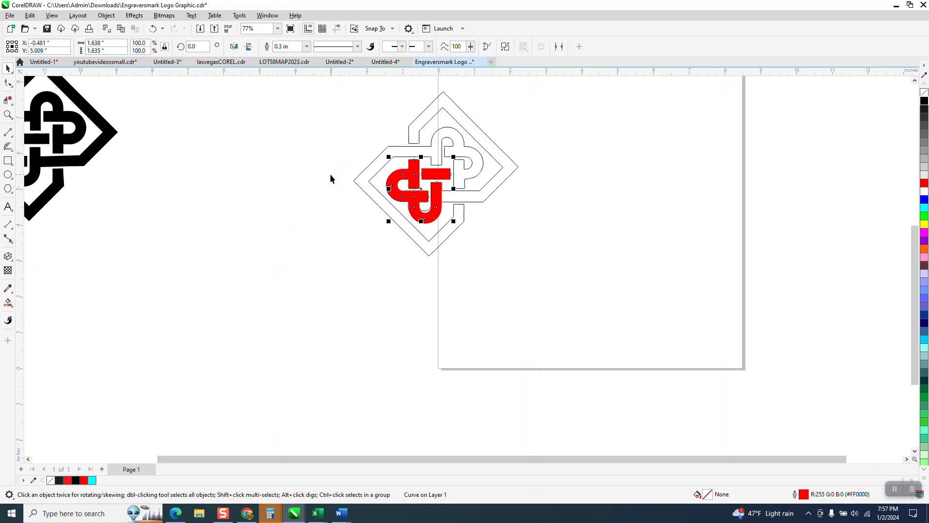
click(7, 115)
drag(339, 146, 494, 250)
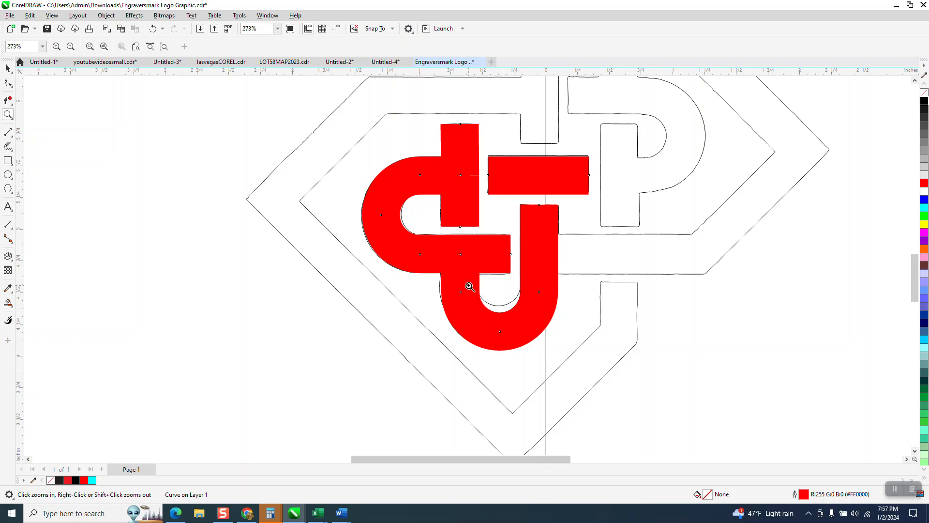
scroll(398, 270, down, 1)
scroll(390, 265, down, 1)
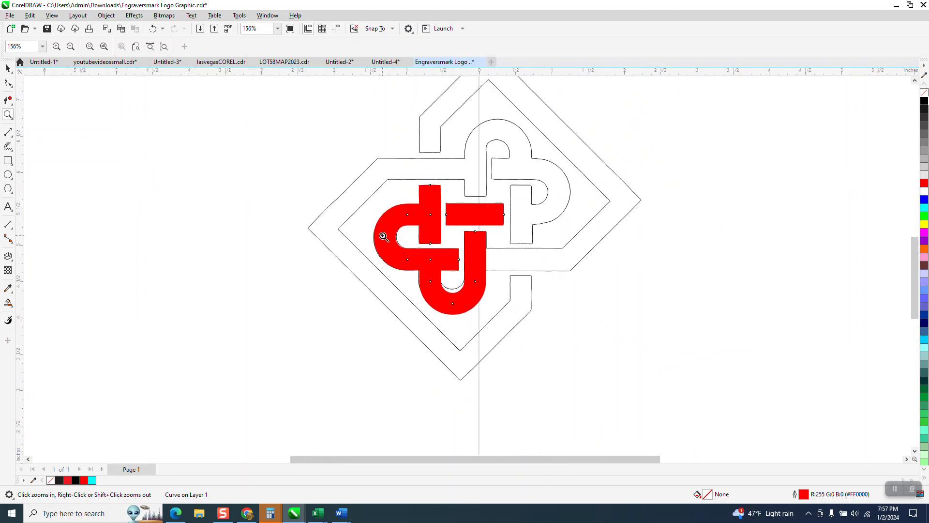
Place a copy of the red bands to the right of the knot, mirrored horizontally and vertically, and colour its outline black.
click(8, 69)
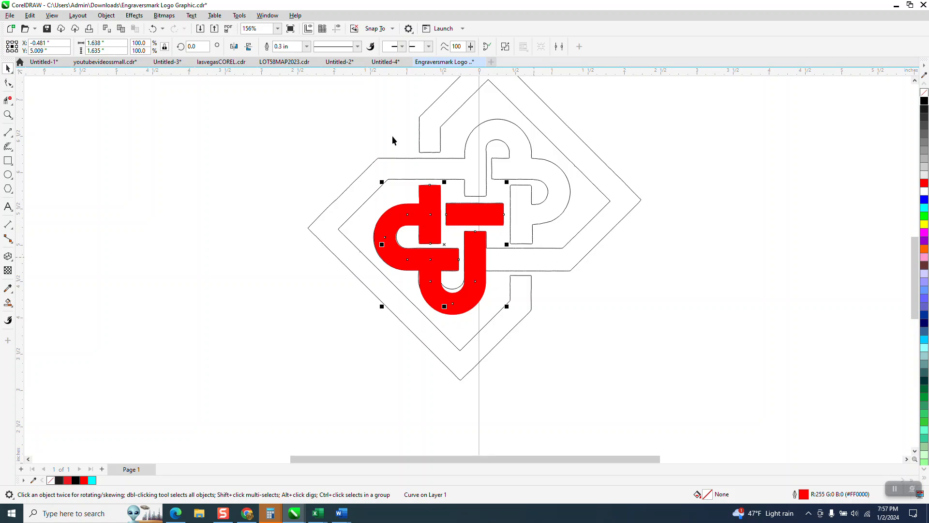
drag(458, 249, 738, 255)
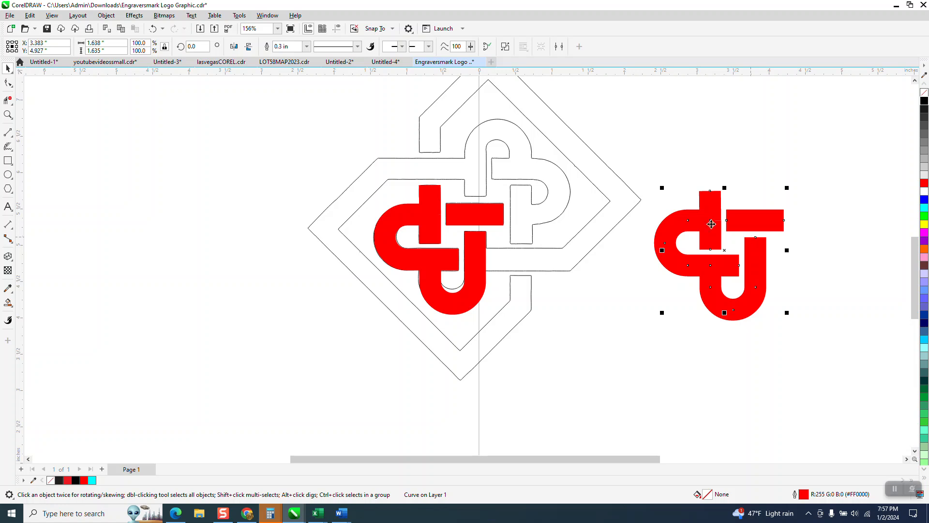
click(234, 46)
click(249, 47)
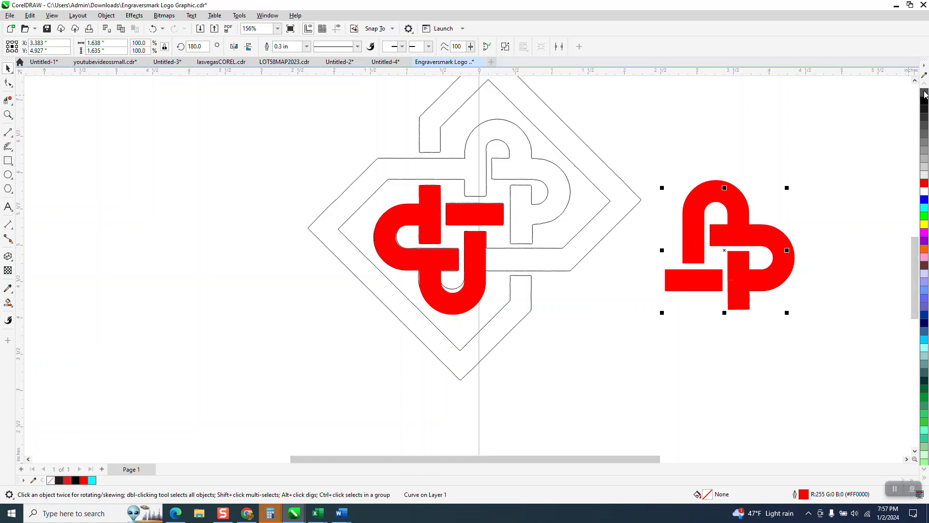
click(924, 98)
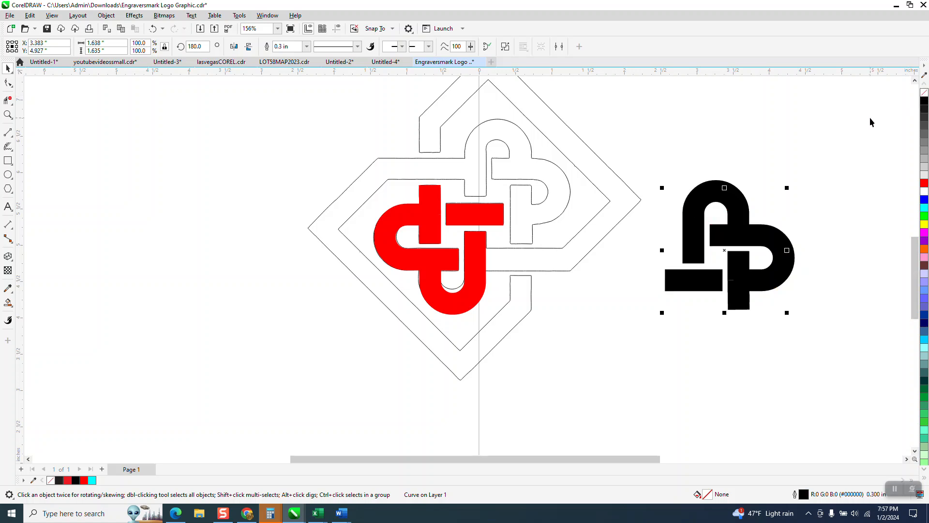
Convert the black copy's thick outline to an object and give it no fill with a black outline.
drag(634, 153, 844, 347)
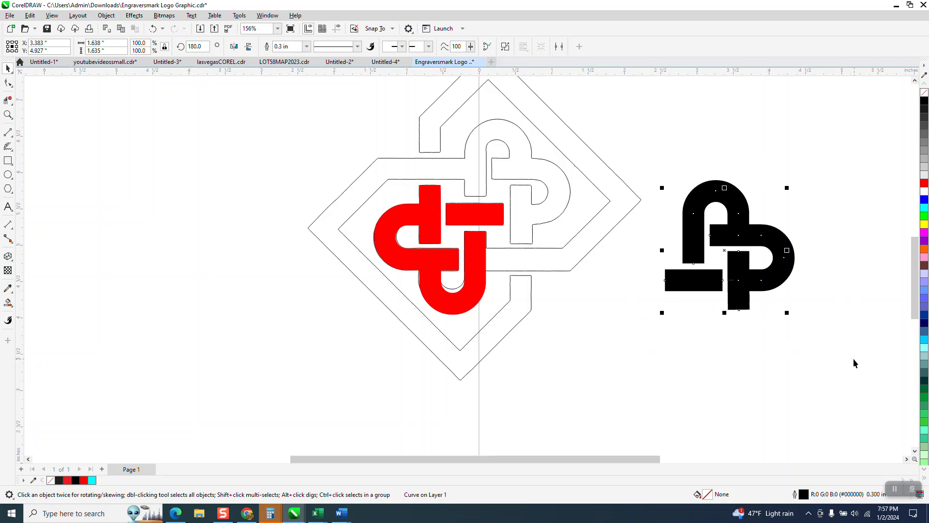
click(106, 15)
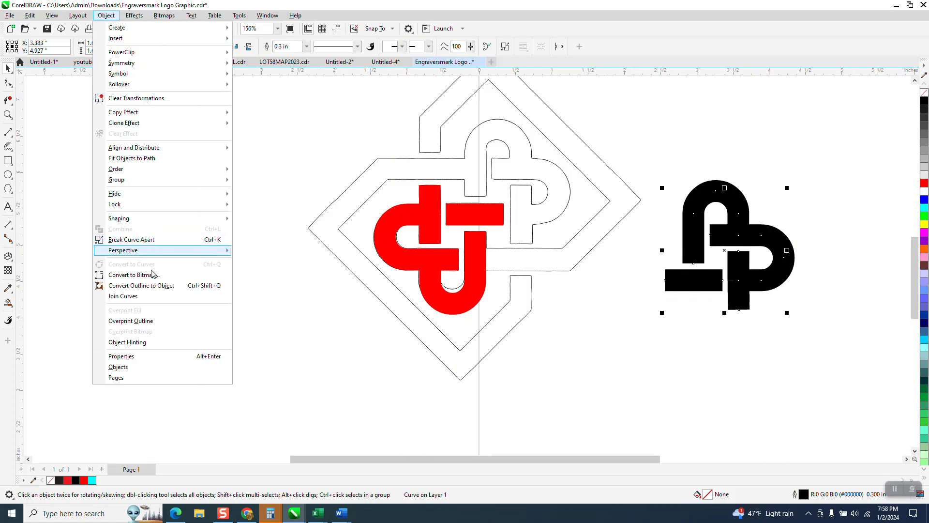
click(157, 285)
click(924, 93)
right_click(924, 100)
Try to delete the stray segment in the mirrored copy, undo the attempts, and delete the copy's separate rectangular bar.
click(8, 100)
click(737, 279)
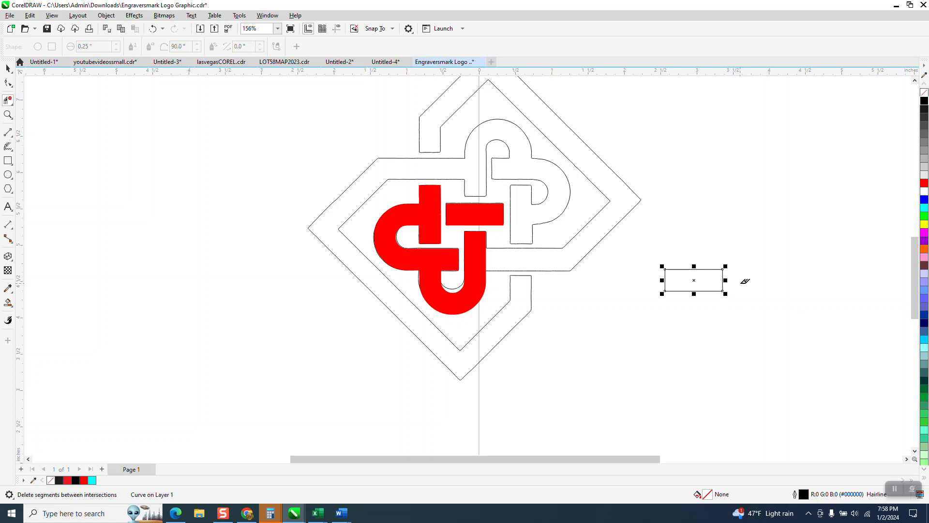
click(153, 28)
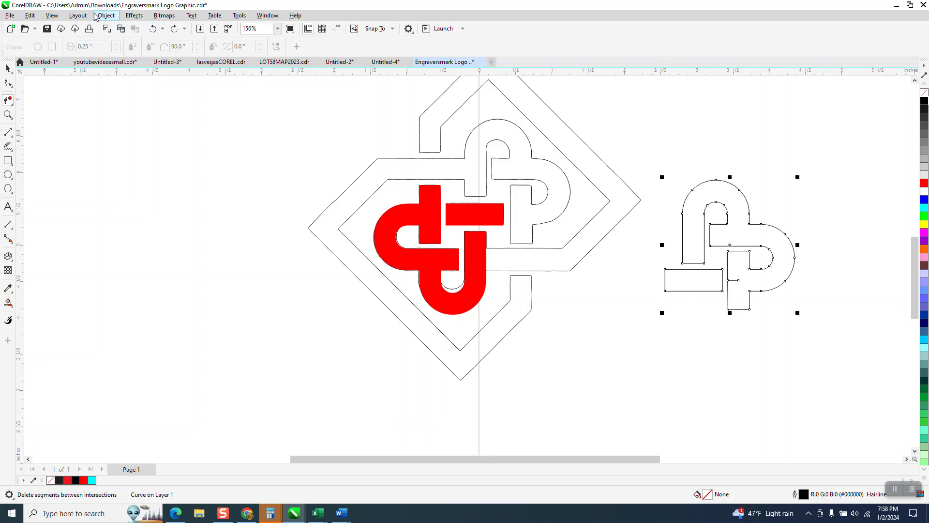
click(106, 16)
click(132, 239)
click(742, 278)
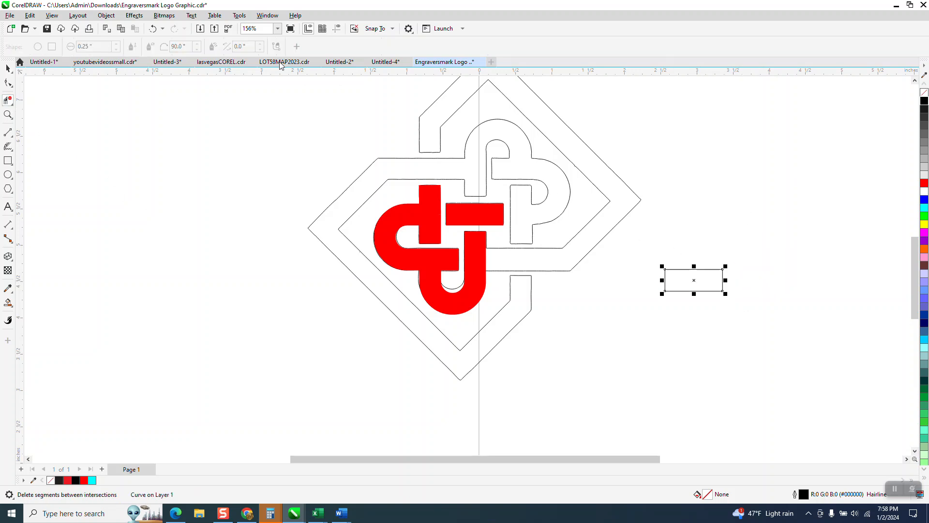
click(152, 29)
click(676, 289)
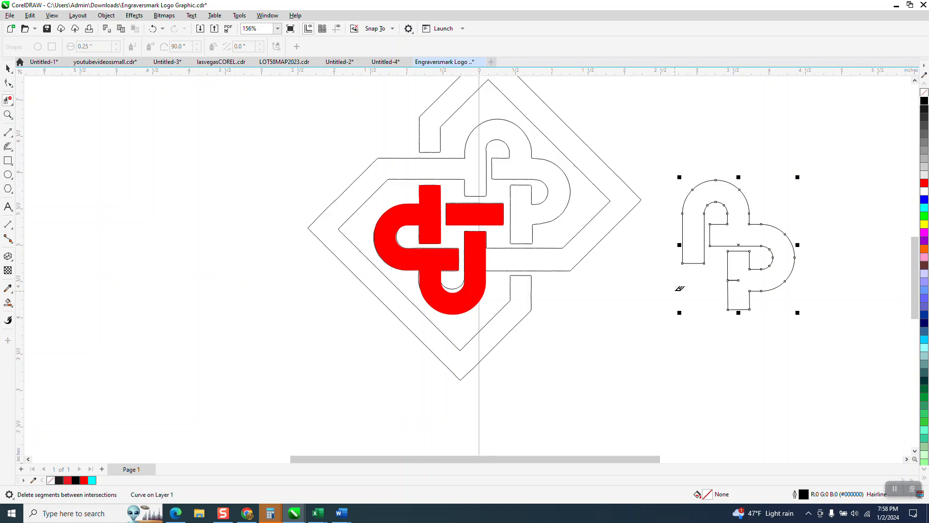
Join the two split nodes on the mirrored copy's vertical band and delete the stray horizontal segment there.
click(7, 115)
drag(693, 256, 807, 314)
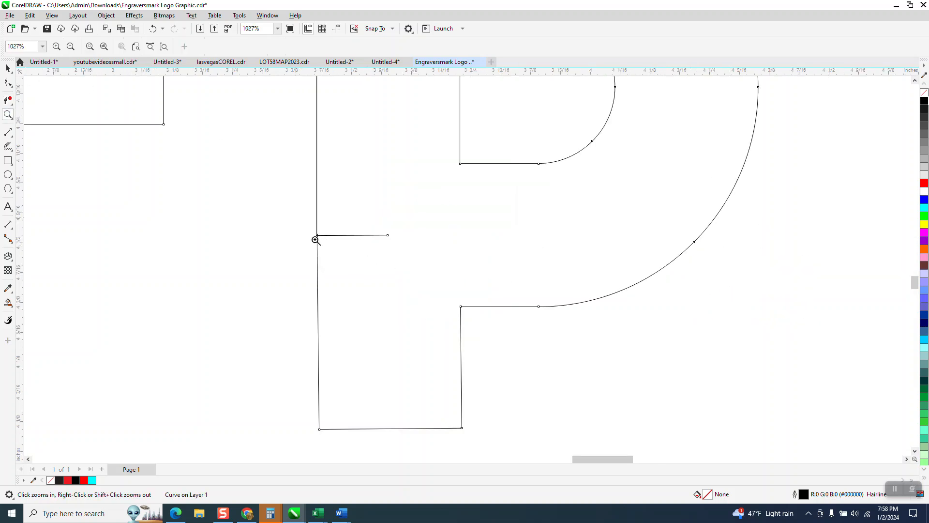
drag(296, 216, 352, 260)
click(8, 83)
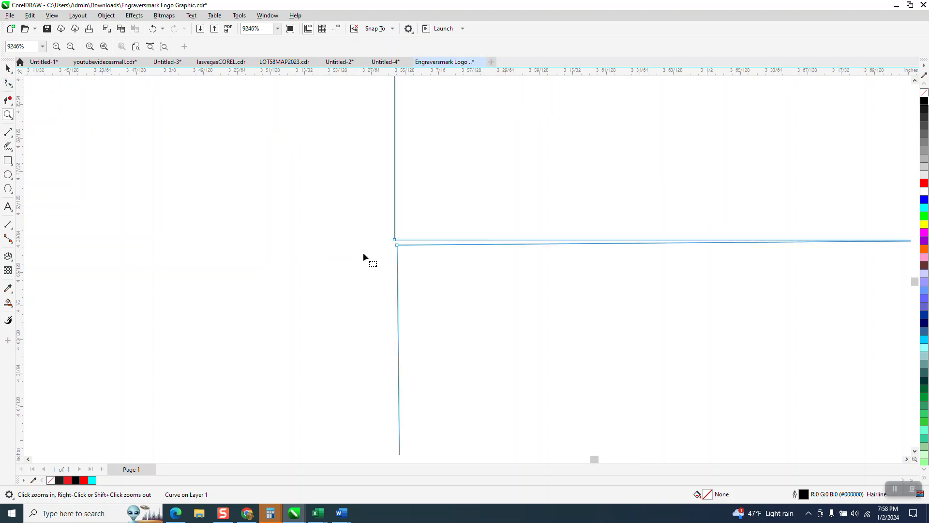
drag(394, 240, 396, 245)
click(9, 100)
drag(502, 214, 502, 268)
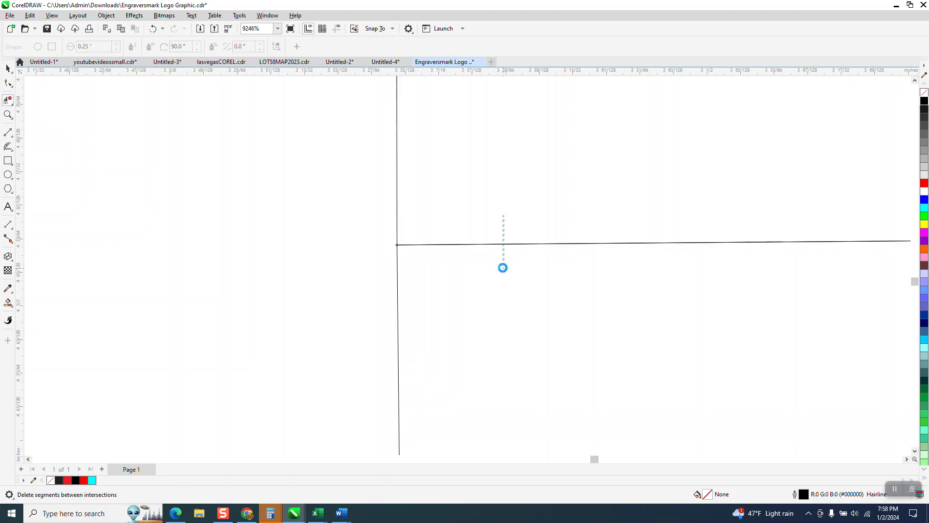
scroll(414, 228, down, 1)
scroll(423, 221, down, 10)
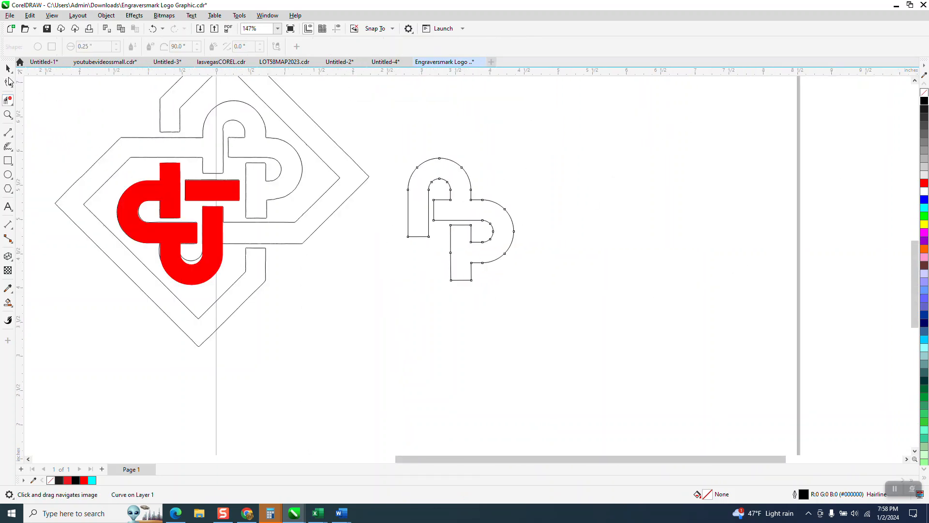
Colour the mirrored copy's outline red and move it onto the traced knot's upper-right loops.
click(8, 68)
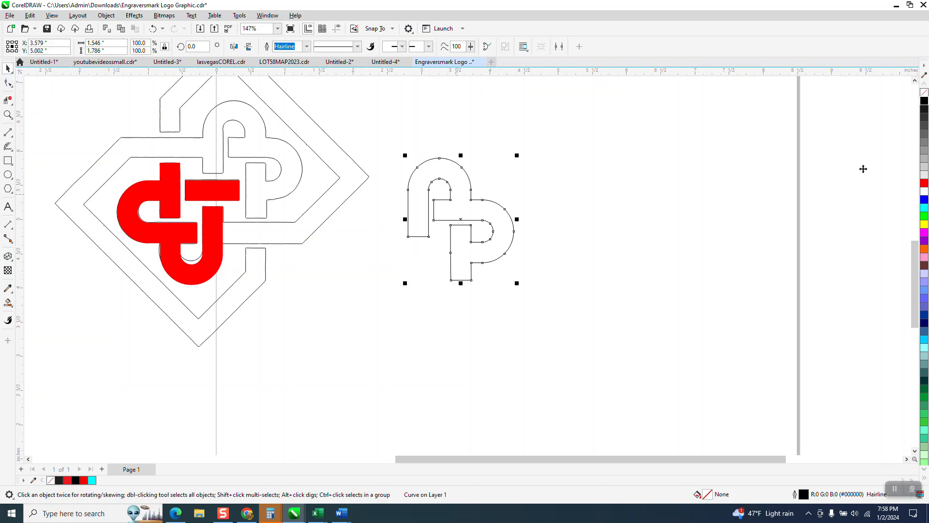
right_click(924, 184)
drag(471, 202, 270, 141)
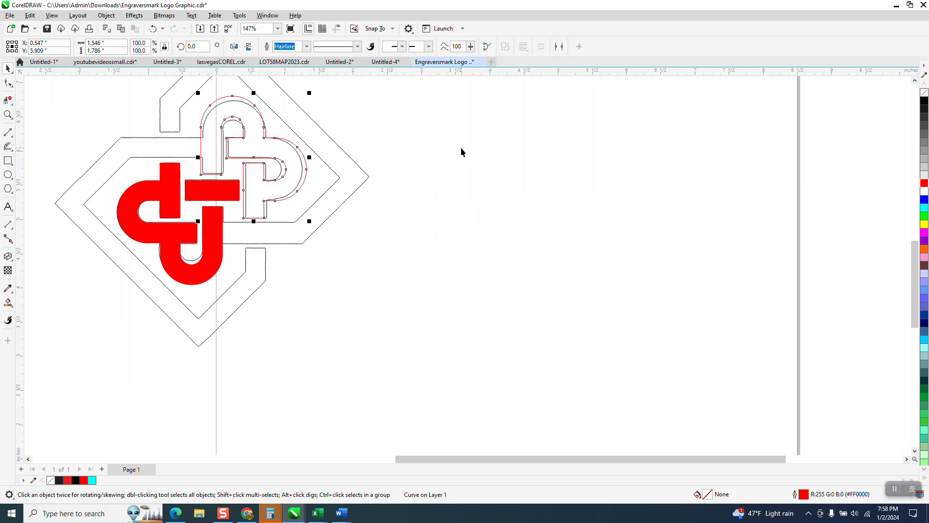
Set the nudge distance to 0.01 in and nudge the red outlined copy down over the traced loops.
click(379, 95)
drag(332, 46, 299, 49)
text(.01")
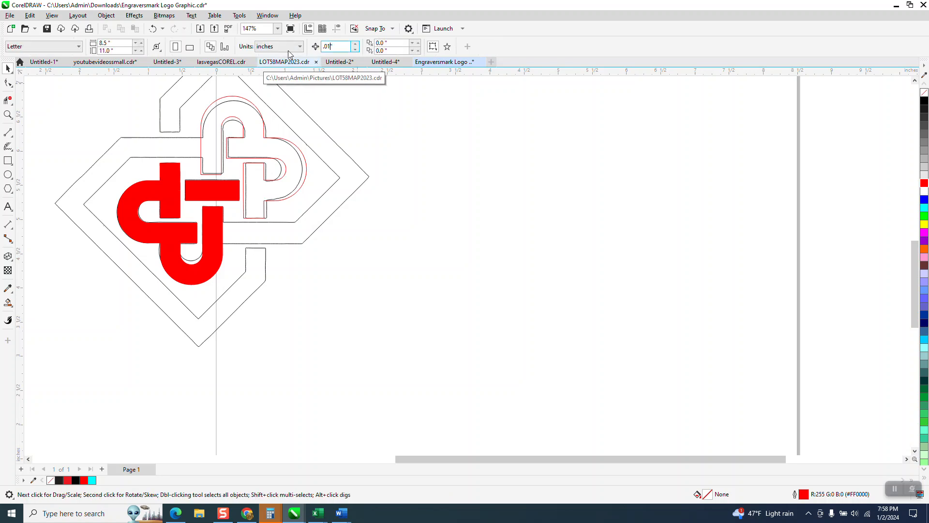
key(Return)
click(242, 102)
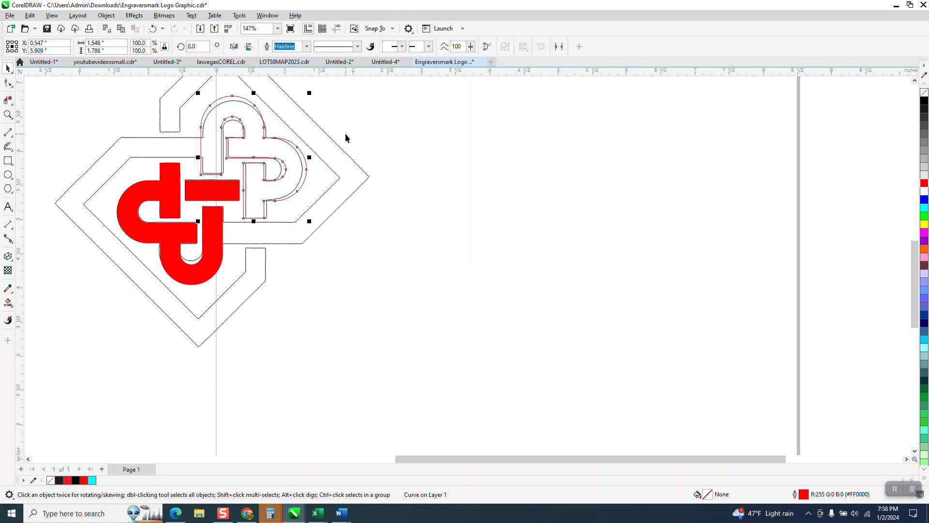
key(Down)
key(Down)
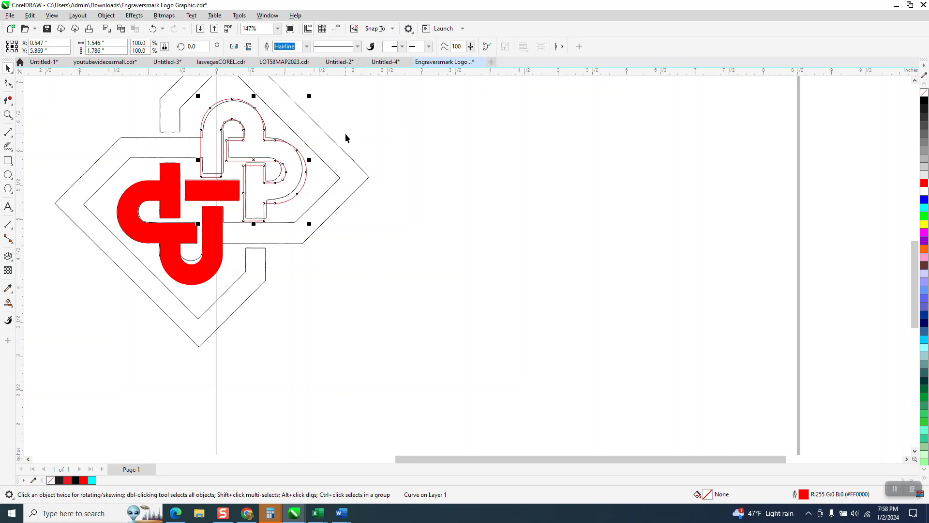
click(425, 128)
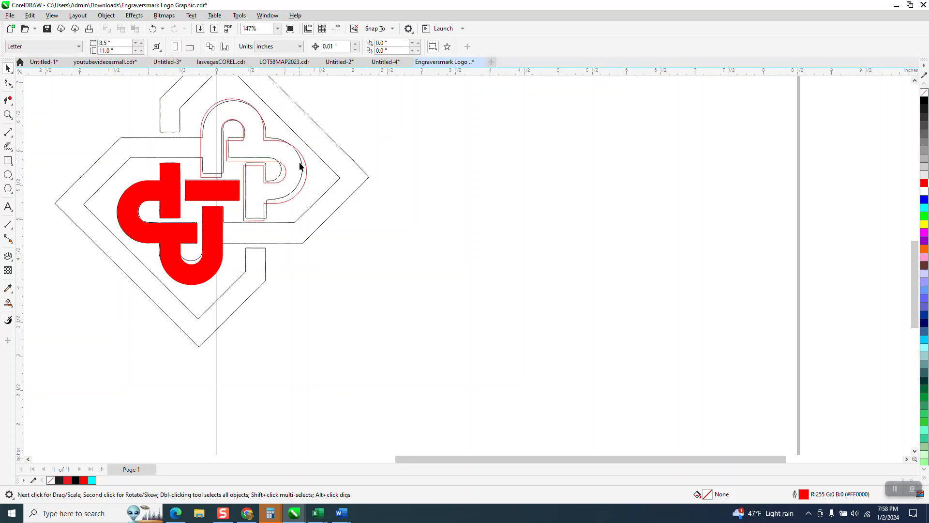
Move the red outlined copy off the knot to the right and nudge the thick red bands 0.01 in left.
drag(305, 167, 650, 145)
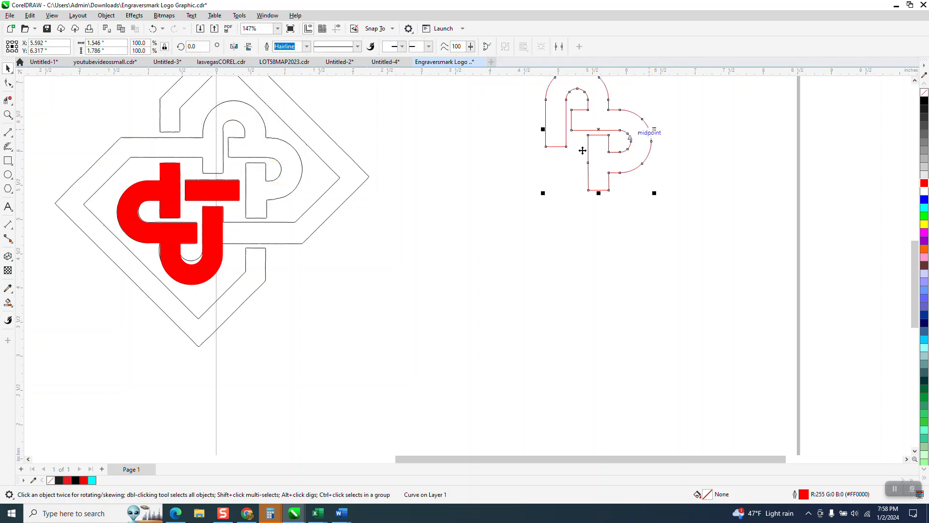
click(230, 198)
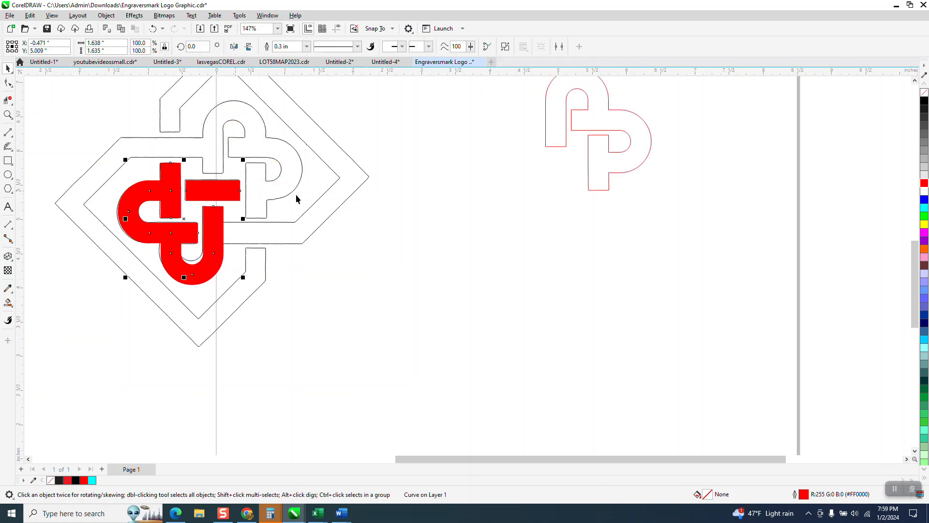
key(Left)
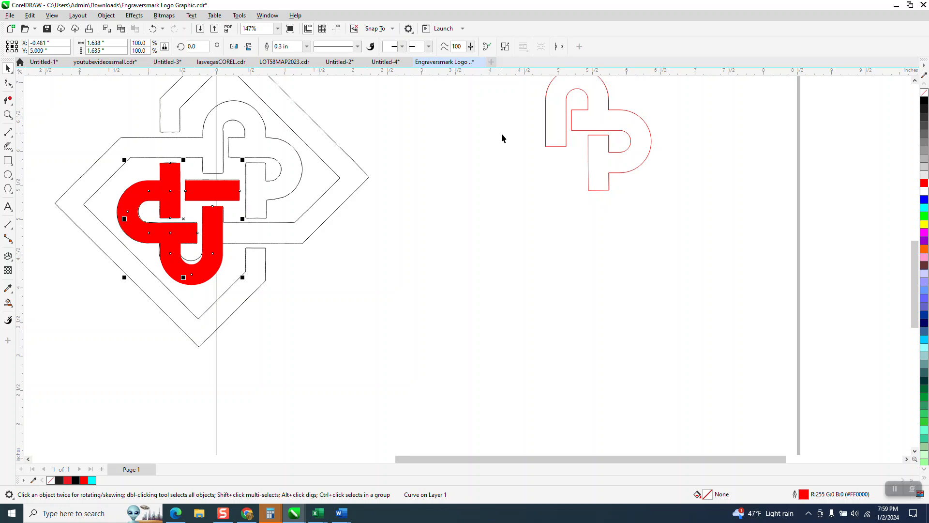
Set the nudge distance to 4 in and shift the thick red bands 4 in right, off the traced knot.
click(501, 133)
drag(347, 46, 236, 80)
text(4)
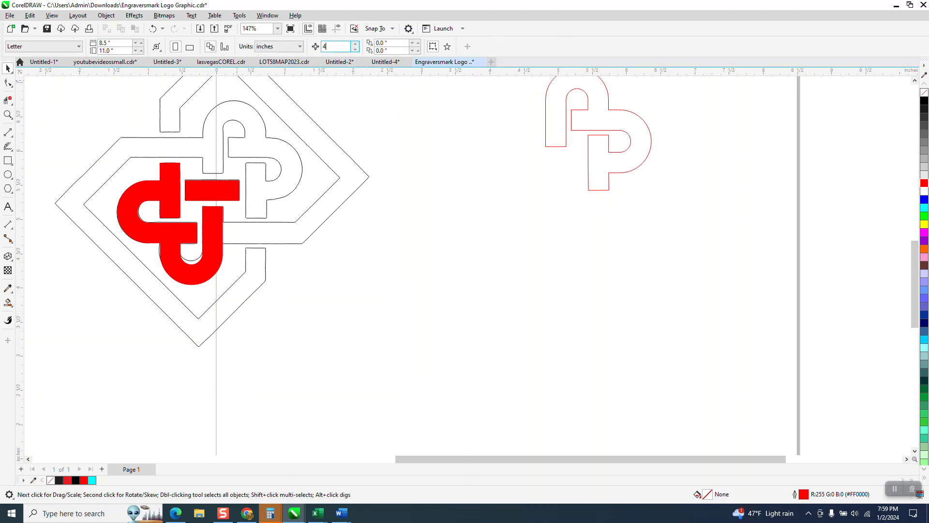
click(194, 201)
key(Right)
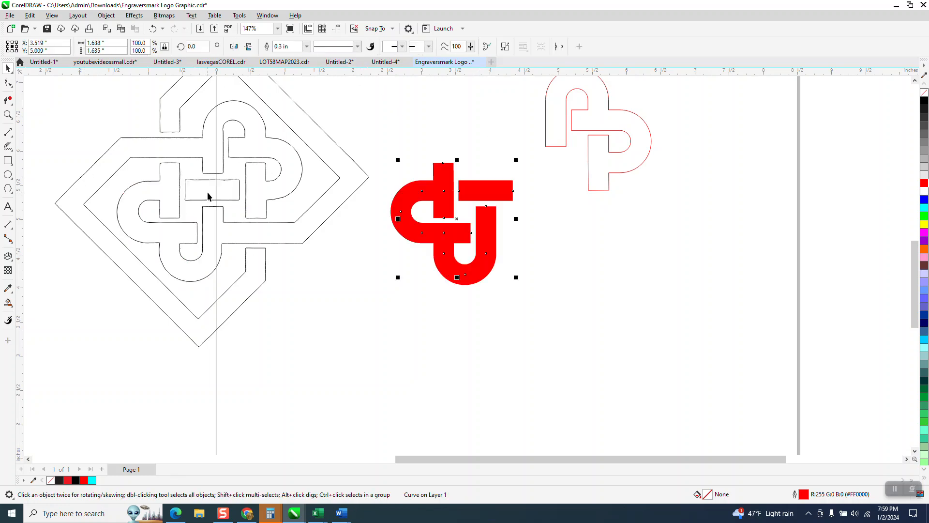
Convert the red bands' outline to an object with no fill and a red outline, and shift it 4 in left onto the knot.
click(106, 15)
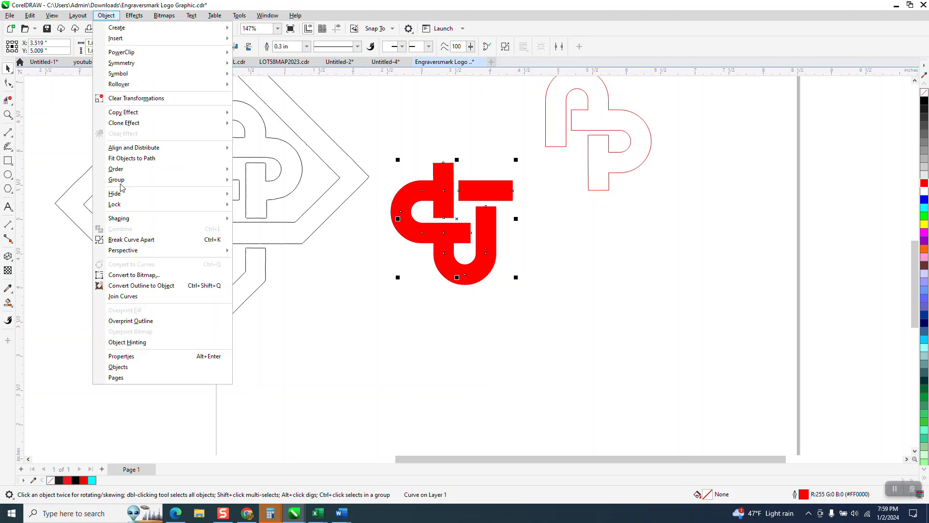
click(160, 287)
click(924, 95)
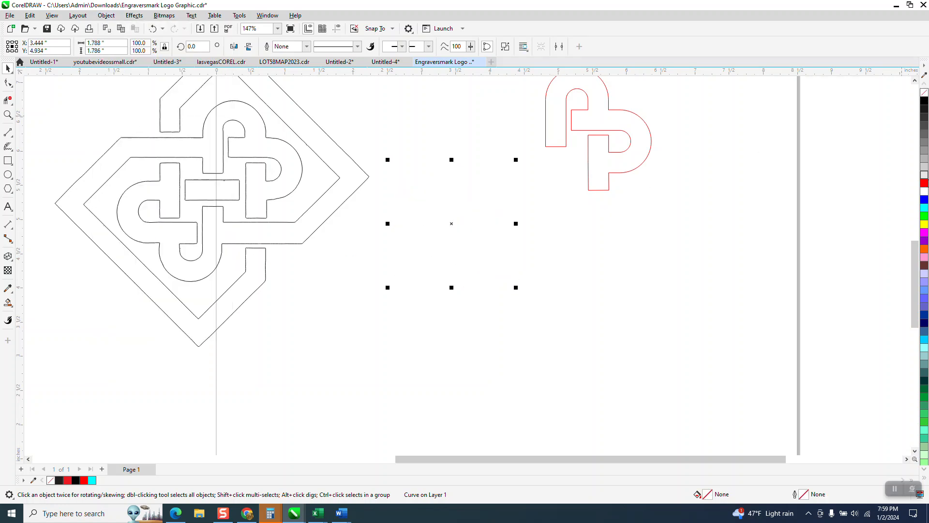
right_click(925, 184)
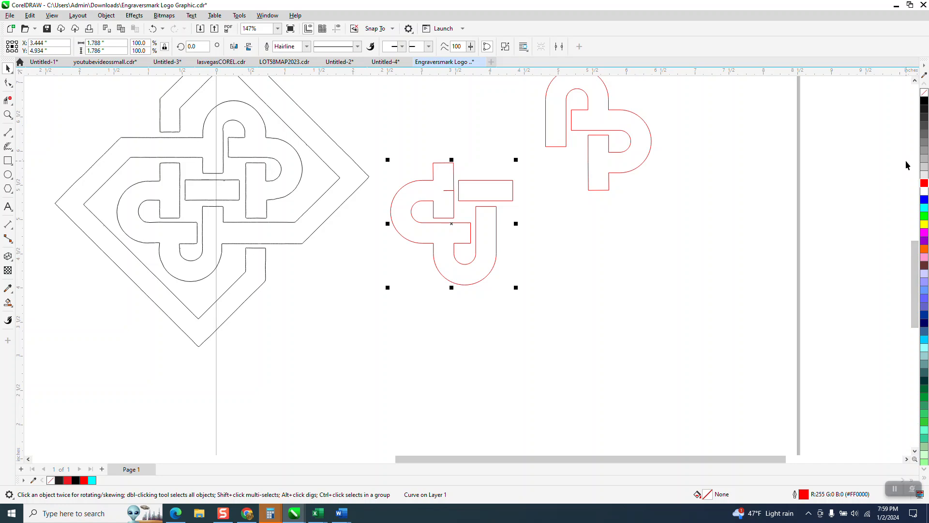
key(Left)
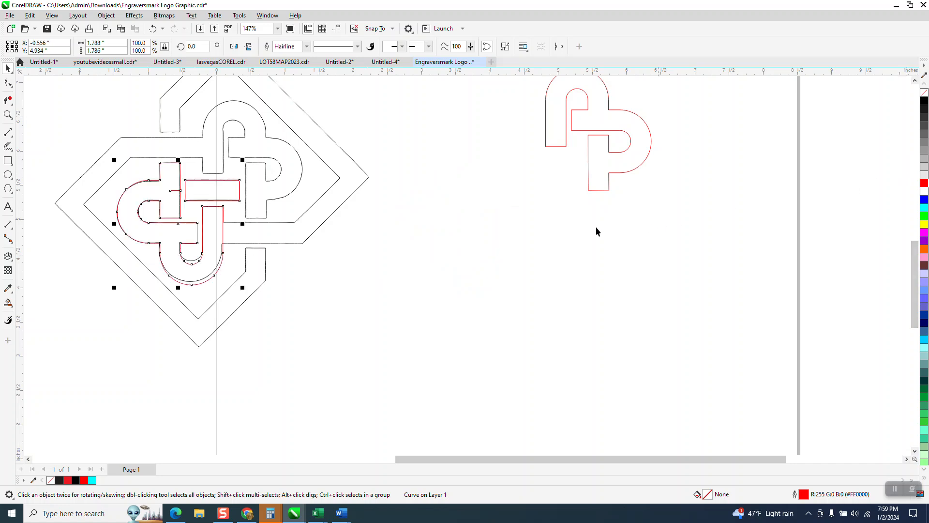
Join the split nodes on the right edge of the red outline's upper vertical band and delete the stray horizontal segment.
click(7, 115)
drag(166, 177, 213, 205)
scroll(247, 213, down, 5)
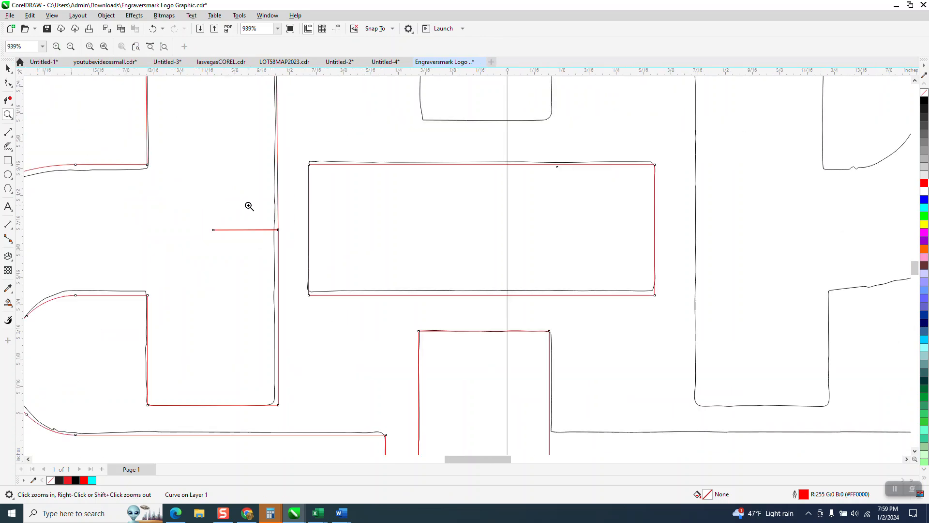
scroll(251, 202, down, 1)
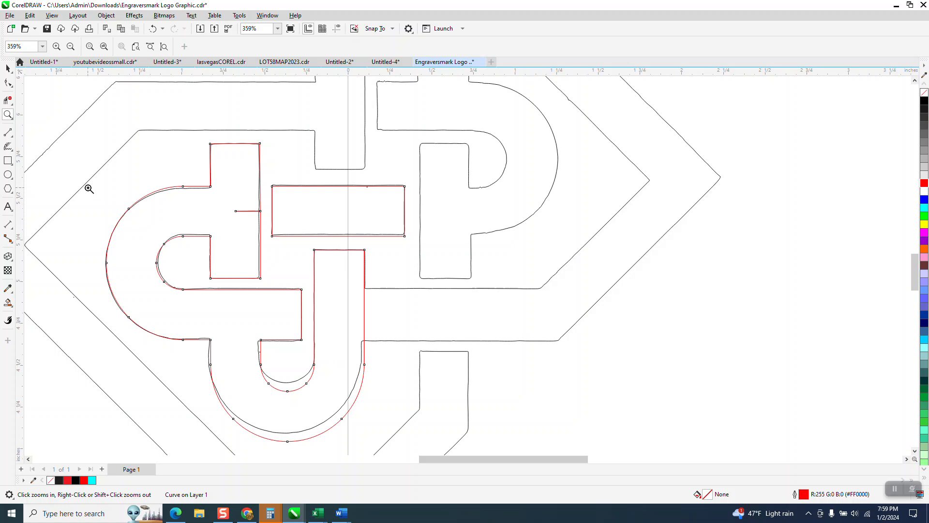
drag(244, 210, 287, 232)
click(8, 83)
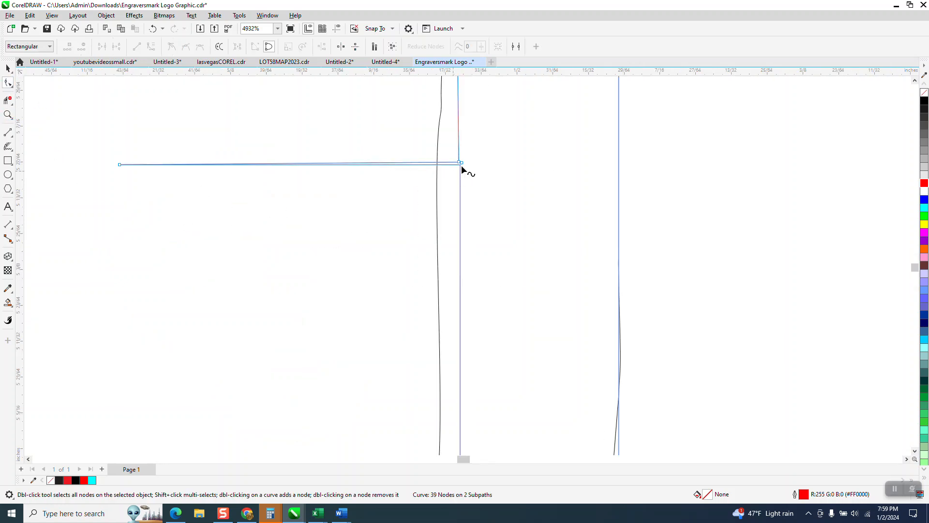
drag(462, 167, 458, 162)
click(7, 100)
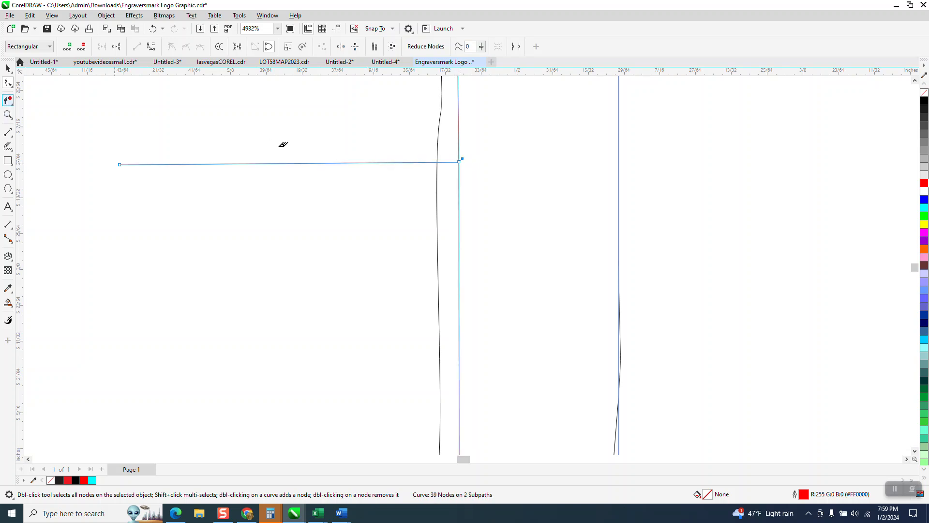
click(286, 163)
scroll(291, 202, down, 5)
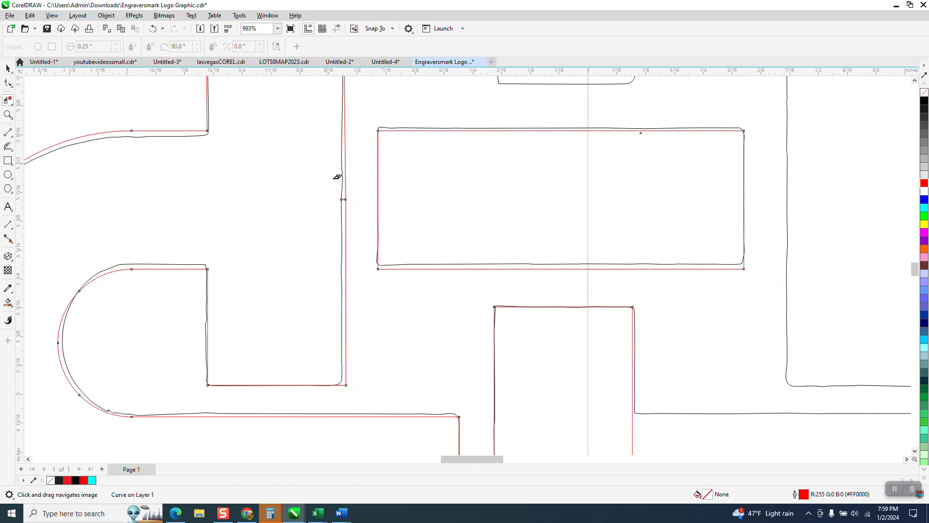
scroll(349, 224, down, 3)
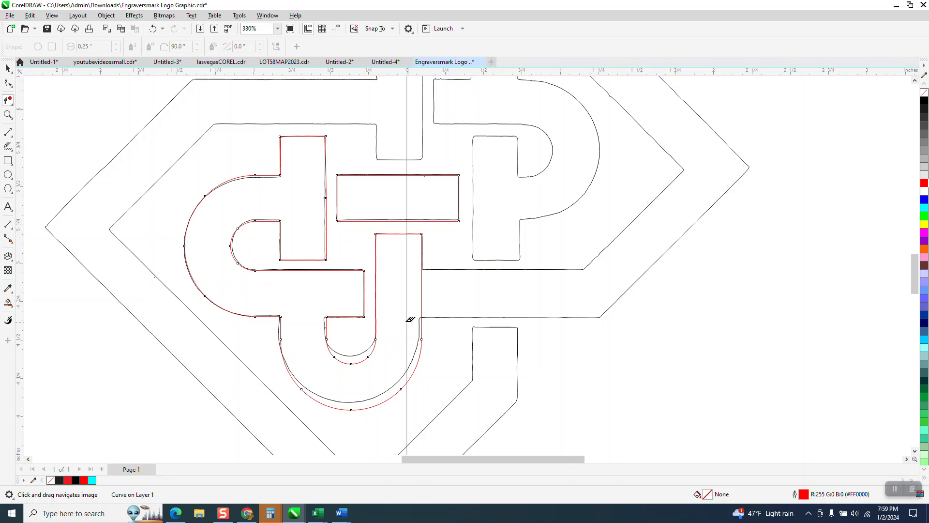
Move all nodes of the red outline's lower U-shaped loop up towards the traced loop, making the outline 1.755 in tall.
click(8, 68)
key(space)
click(11, 102)
click(8, 83)
click(37, 83)
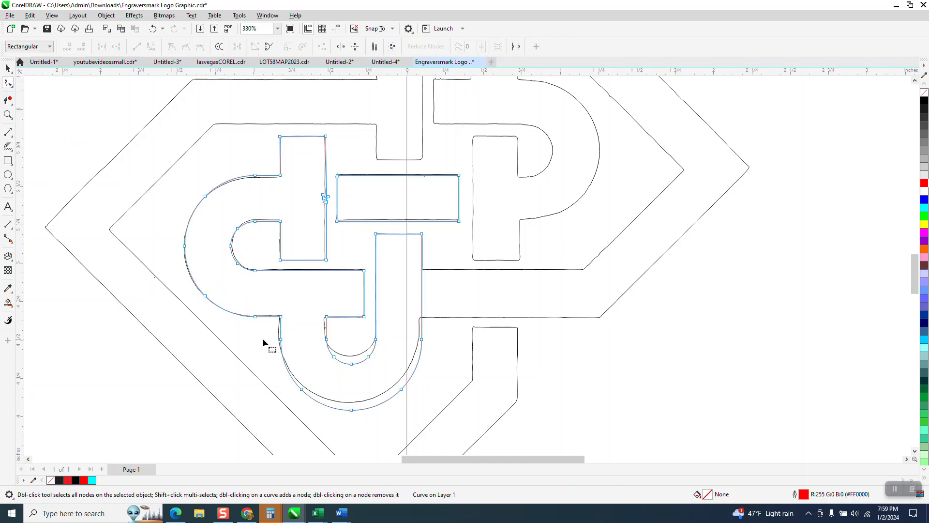
drag(262, 326, 437, 416)
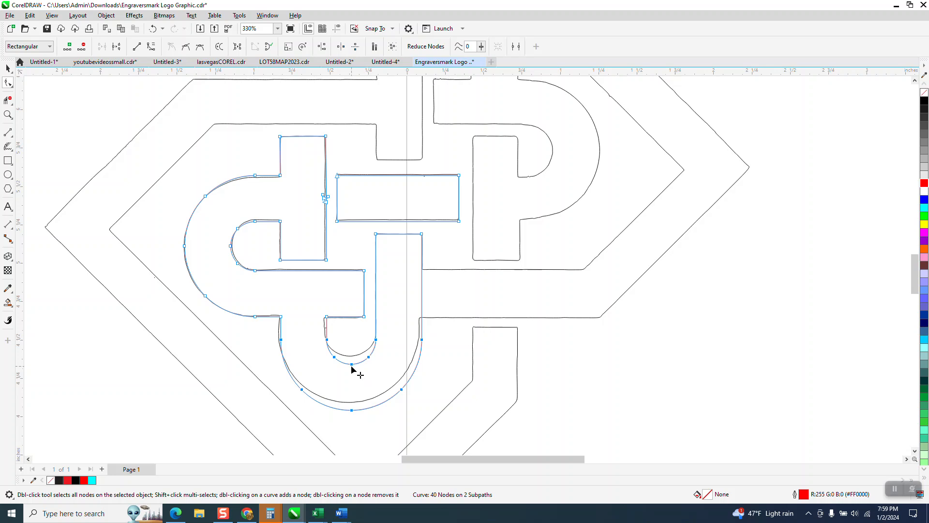
drag(352, 366, 351, 364)
scroll(283, 358, down, 2)
Shift the corrected red outline 4 in right, off the knot, and delete the earlier mirrored copy beside it.
click(7, 68)
scroll(217, 230, down, 3)
key(Right)
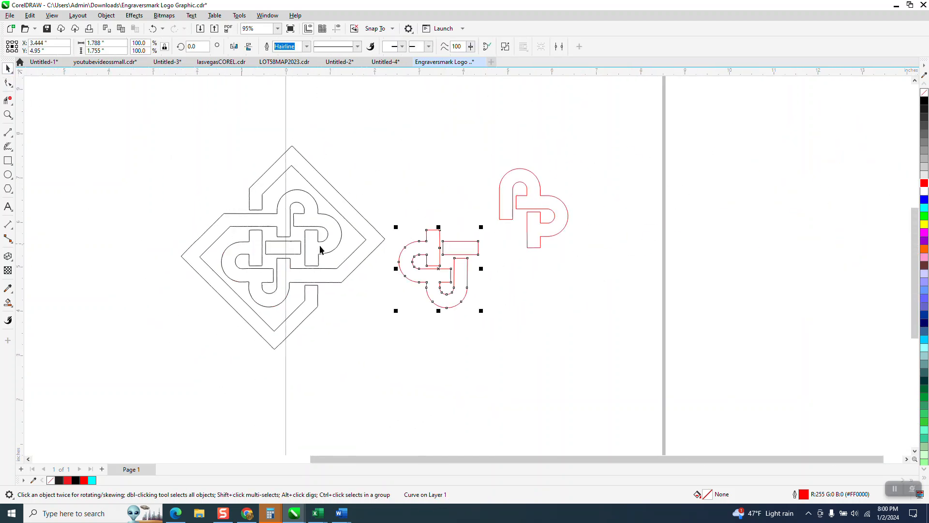
drag(476, 153, 634, 277)
key(Delete)
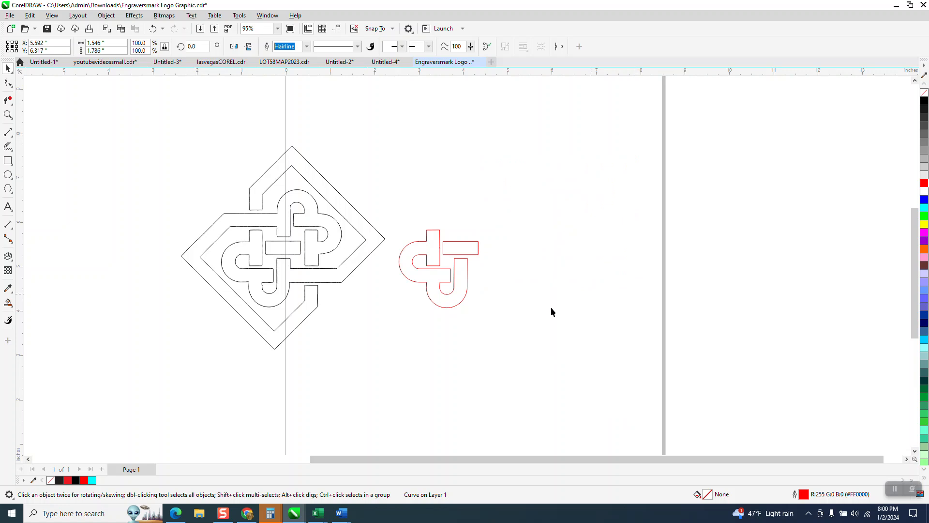
Duplicate the corrected red outline, mirror the copy horizontally and vertically, and move it beside the knot's upper-right edge.
click(466, 283)
key(ctrl+d)
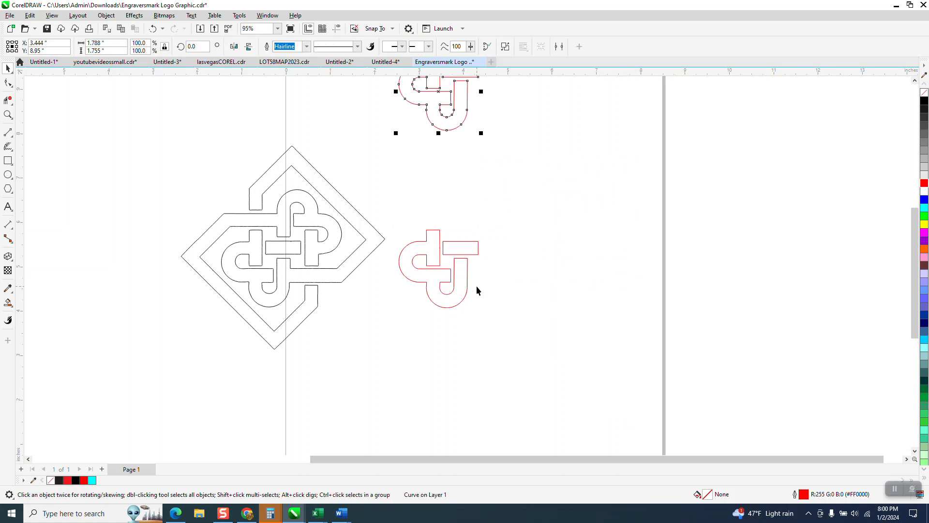
click(247, 48)
click(234, 46)
drag(443, 105, 383, 170)
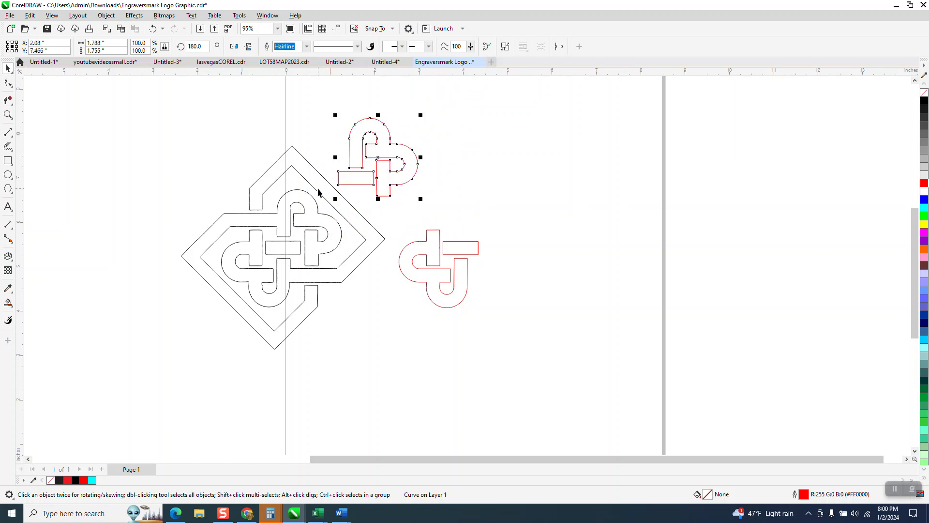
Move the mirrored red copy onto the knot, snapping its lowest corner to the traced vertical band's lower-right corner.
drag(448, 268, 558, 316)
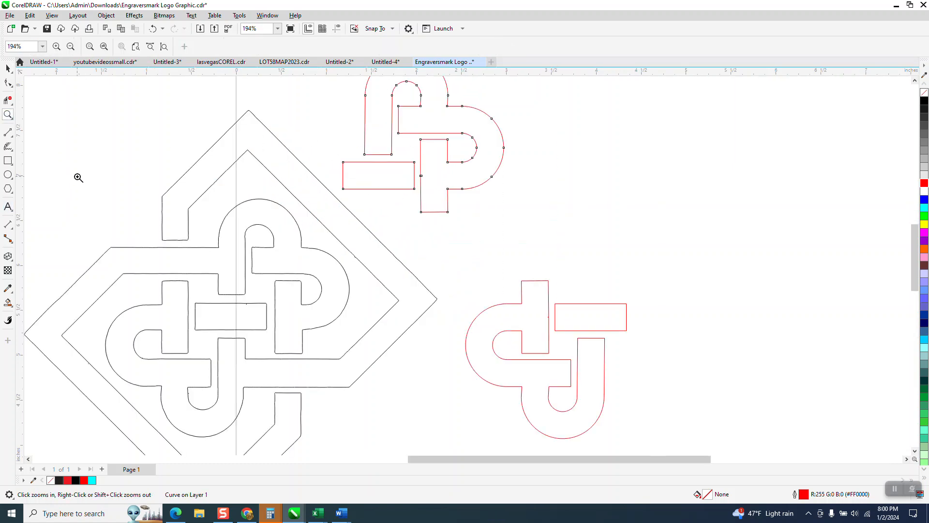
click(7, 69)
click(422, 183)
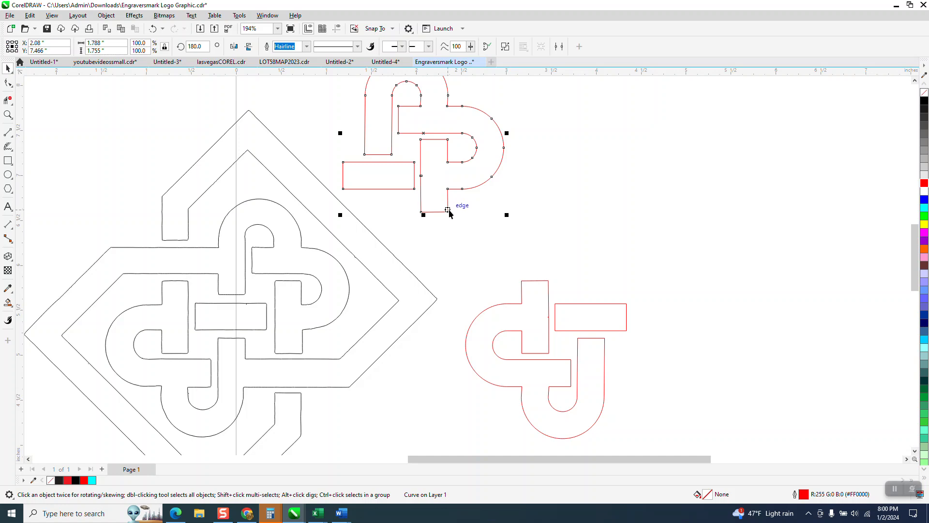
drag(448, 210, 301, 355)
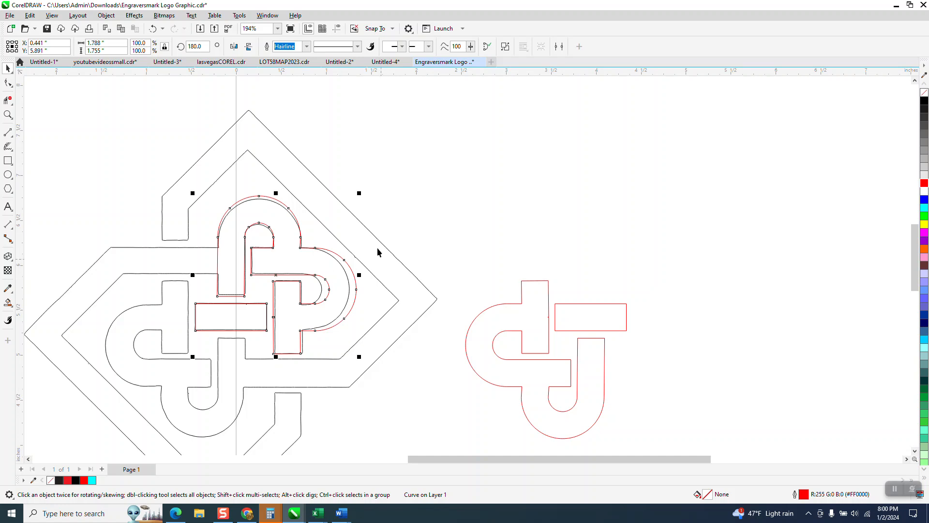
scroll(353, 217, down, 2)
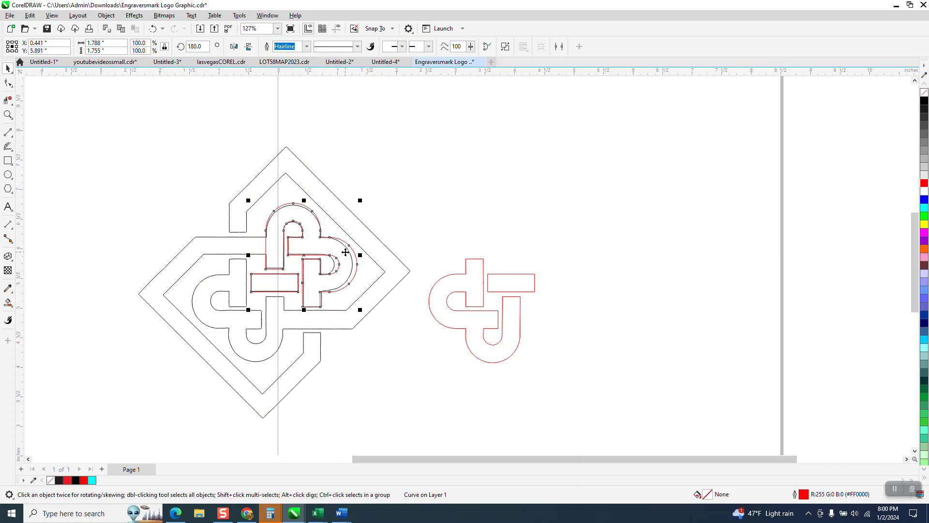
scroll(347, 251, down, 2)
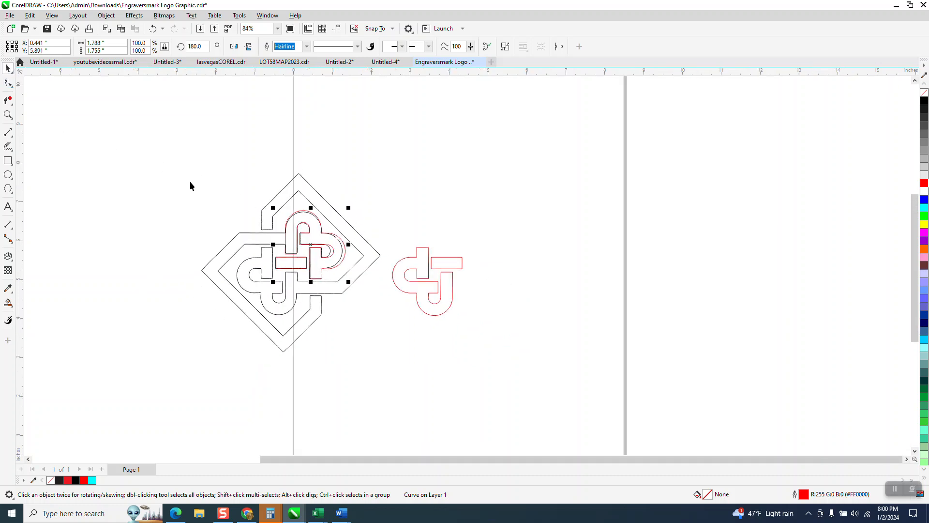
Move the original red outline 4 in left, back onto the knot.
click(414, 275)
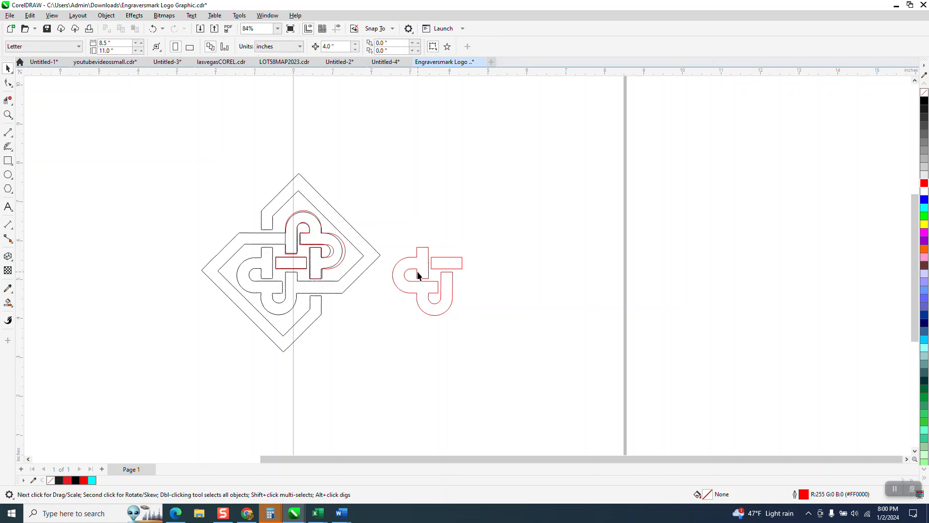
click(418, 272)
key(ctrl+z)
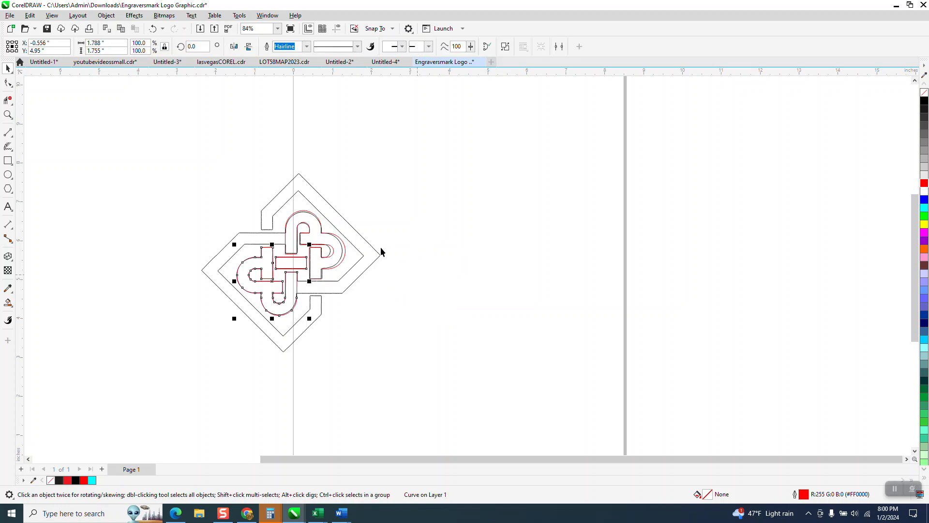
Select the traced knot together with both red outlines and set their rotation angle to 0.
drag(152, 157, 439, 380)
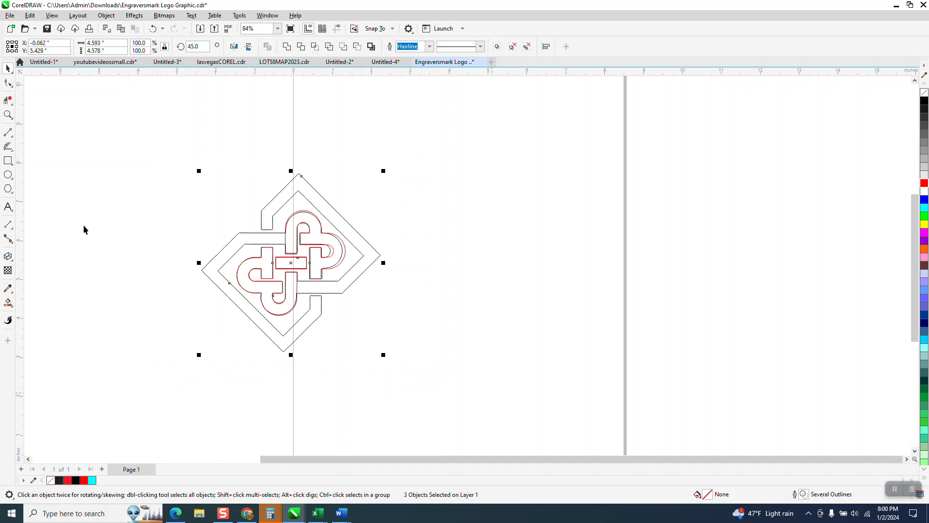
click(193, 46)
text(0)
key(Return)
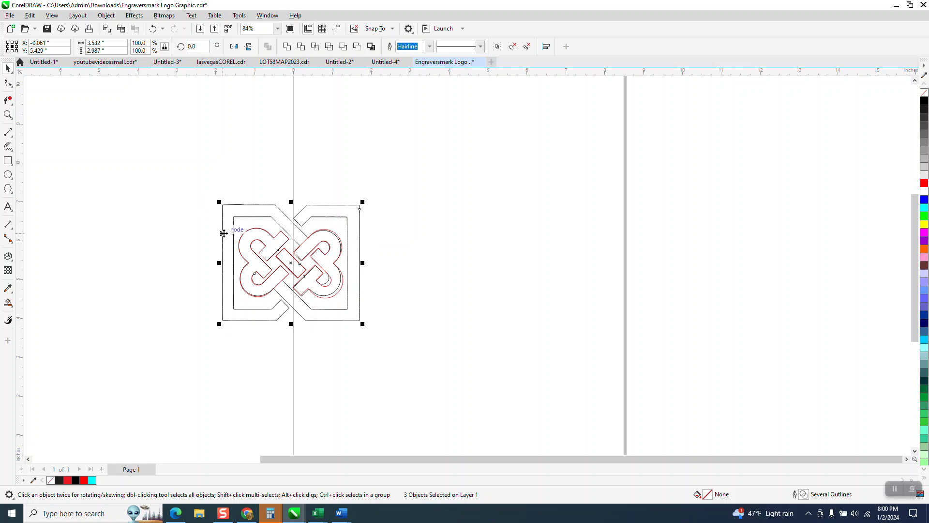
Draw a rectangle about 3.208 by 2.67 in along the middle of the knot's outer band.
click(8, 115)
drag(179, 170, 510, 375)
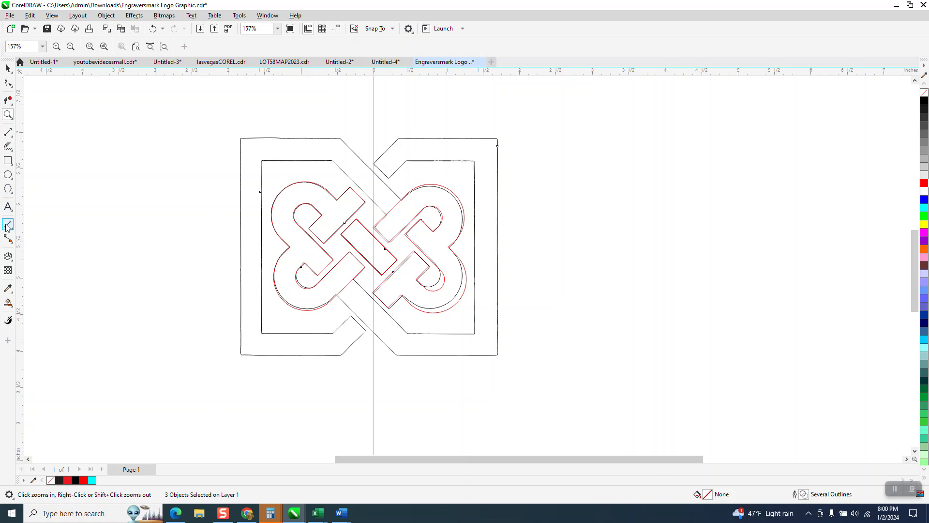
click(8, 162)
drag(252, 151, 486, 346)
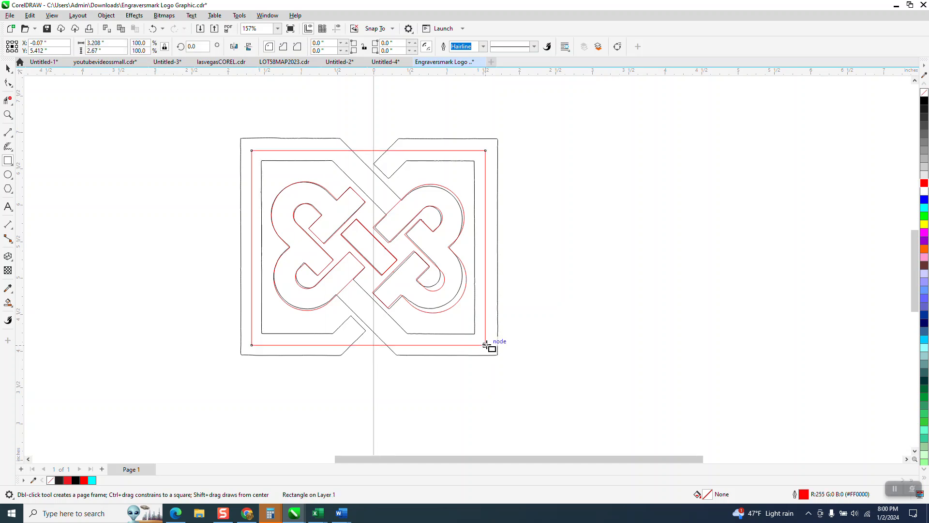
Draw two diagonal centre lines at the upper crossing, about 0.768 by 0.781 in and 0.272 by 0.294 in, meeting the rectangle's top edge.
click(8, 113)
click(408, 147)
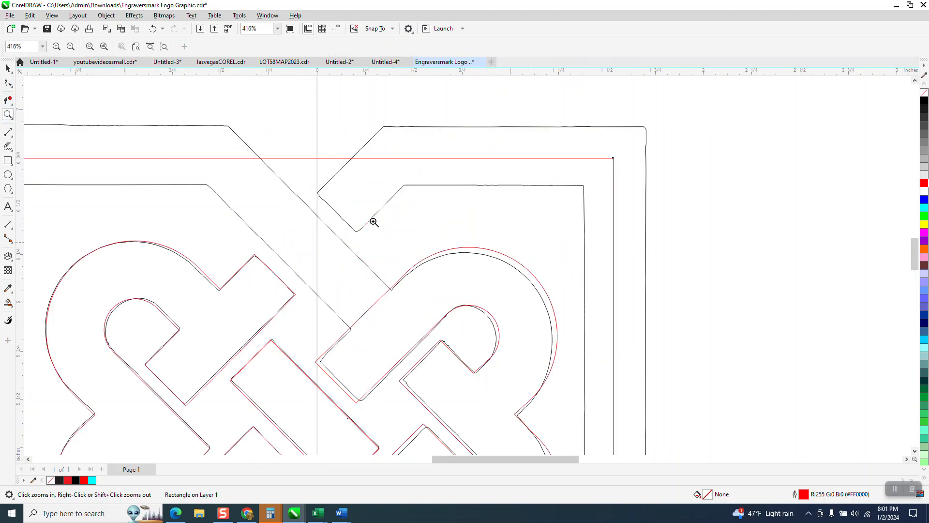
click(9, 133)
click(37, 147)
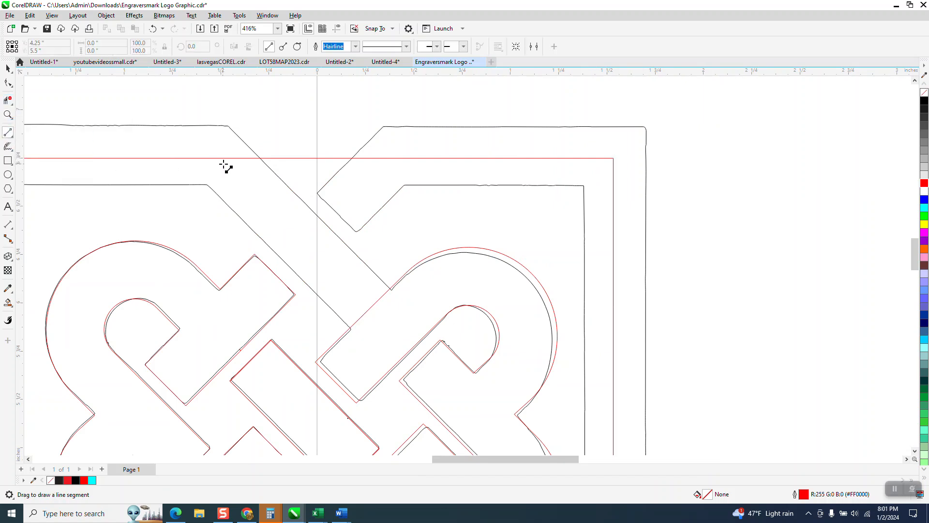
drag(371, 308, 222, 159)
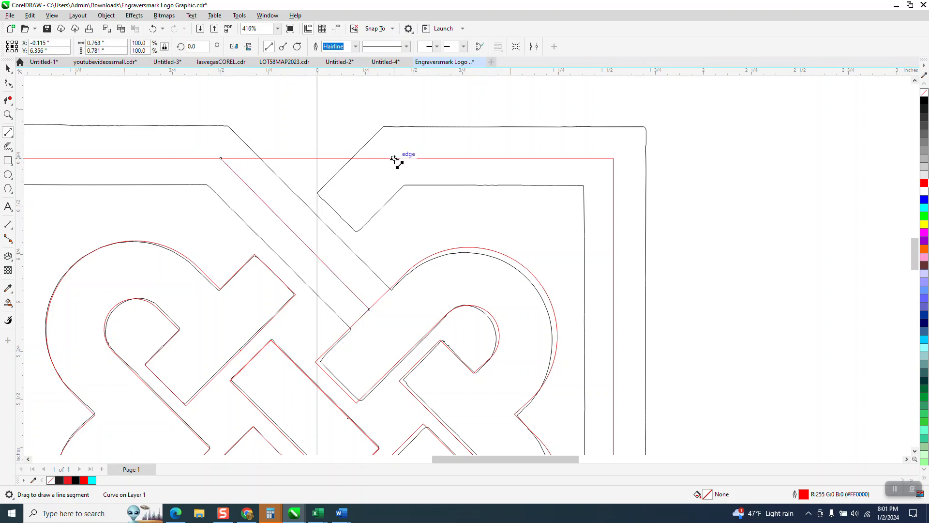
drag(392, 158, 339, 214)
Delete the segments of the rectangle's top edge between the two diagonal lines.
scroll(286, 167, down, 1)
click(8, 100)
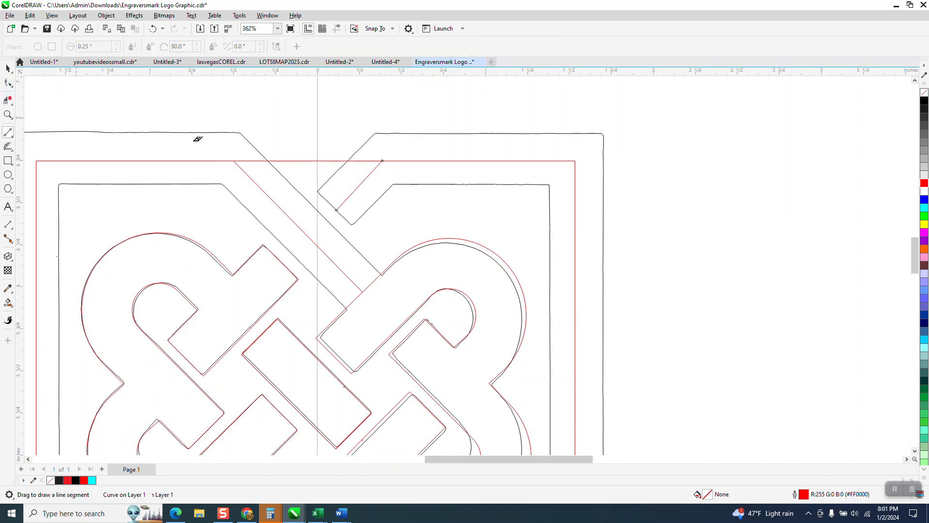
click(250, 158)
click(336, 157)
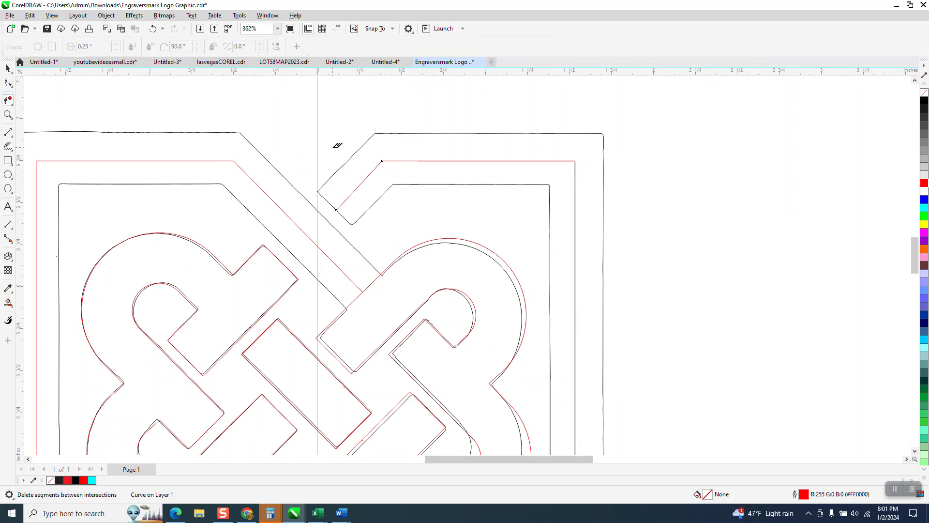
Draw two 2-point centre lines at the lower crossing, a long one about 0.816 by 0.792 in and a short one, meeting the rectangle's bottom edge.
scroll(337, 145, down, 2)
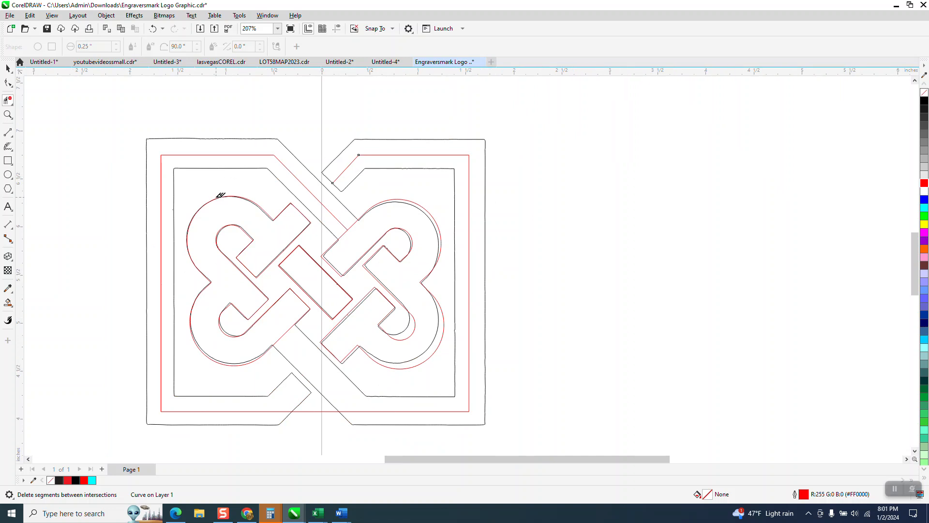
scroll(213, 194, down, 1)
click(9, 115)
drag(132, 255, 442, 375)
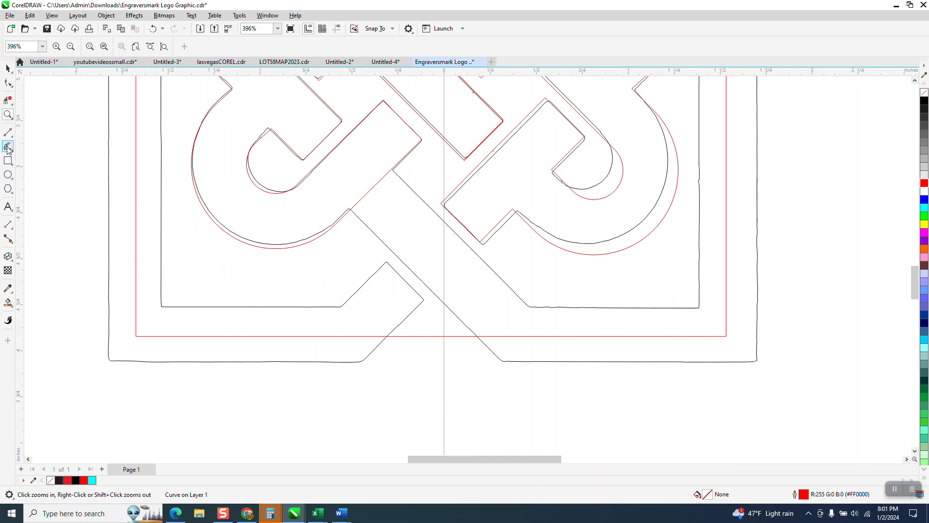
click(7, 132)
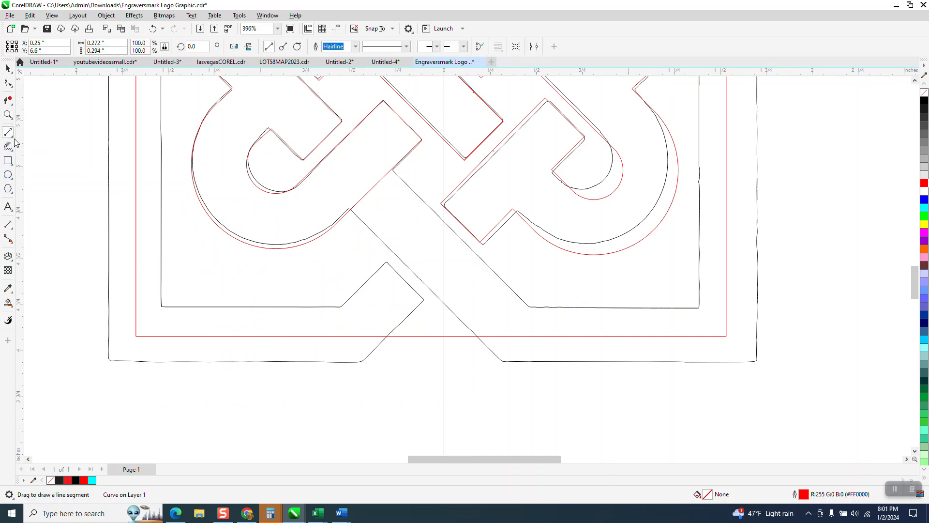
click(14, 137)
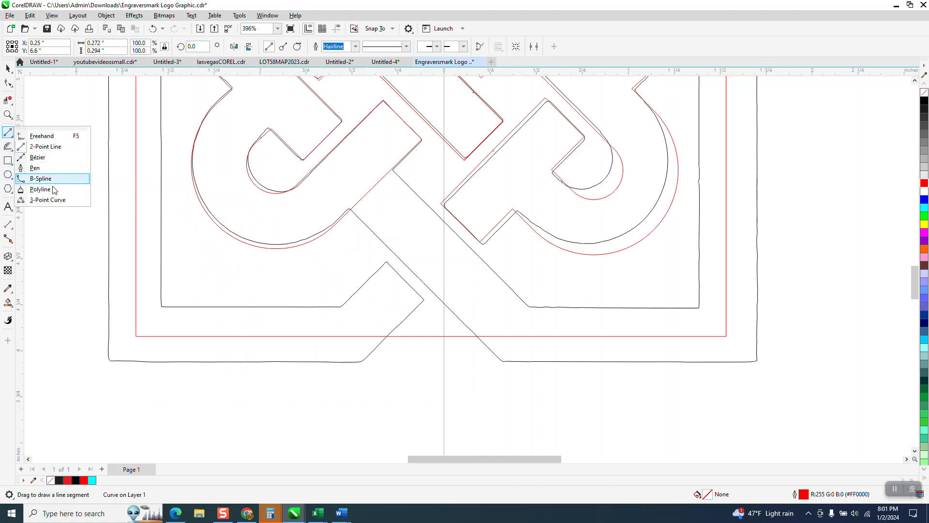
click(53, 146)
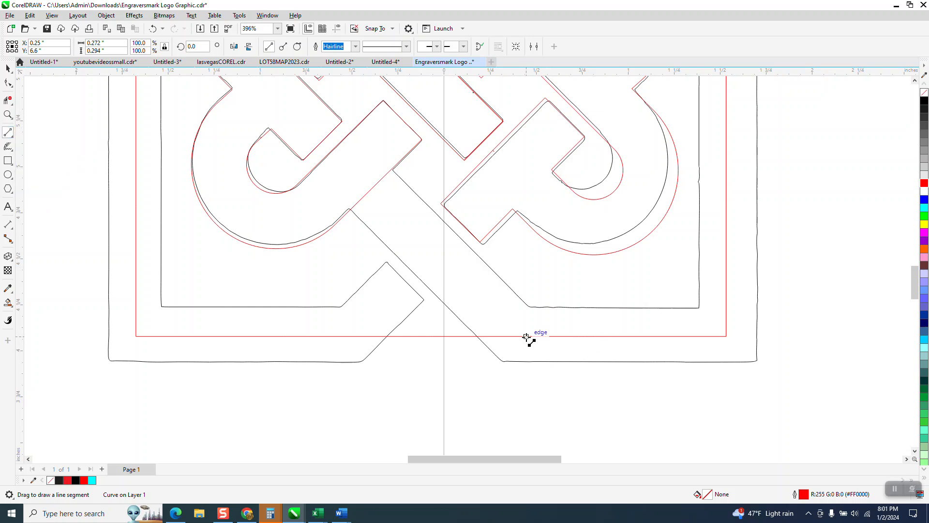
drag(521, 335, 370, 191)
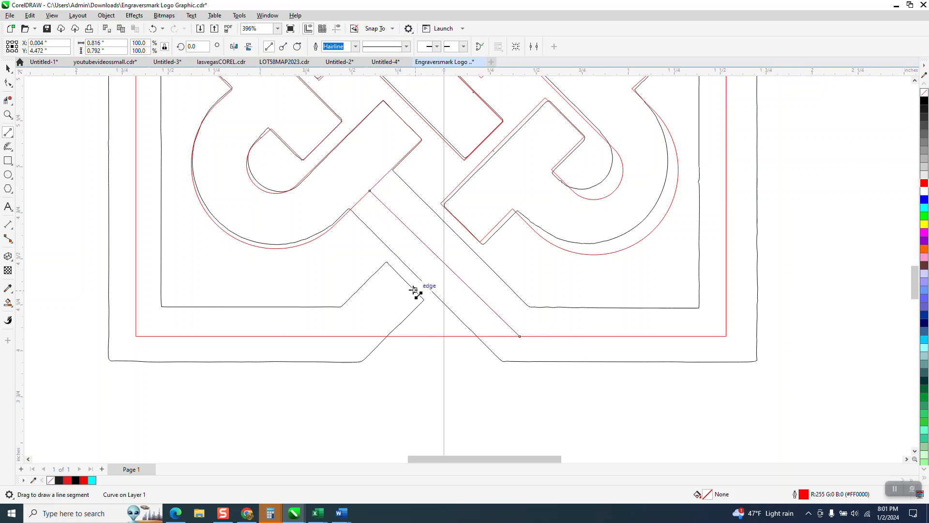
drag(405, 281, 351, 335)
Delete the segments of the rectangle's bottom edge between the two lower diagonal lines.
click(7, 100)
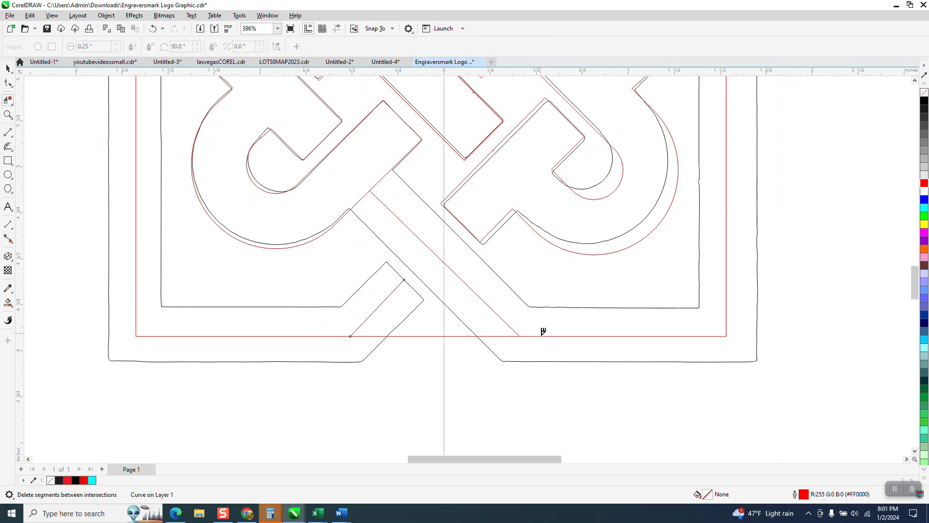
click(473, 340)
click(494, 334)
scroll(379, 336, down, 4)
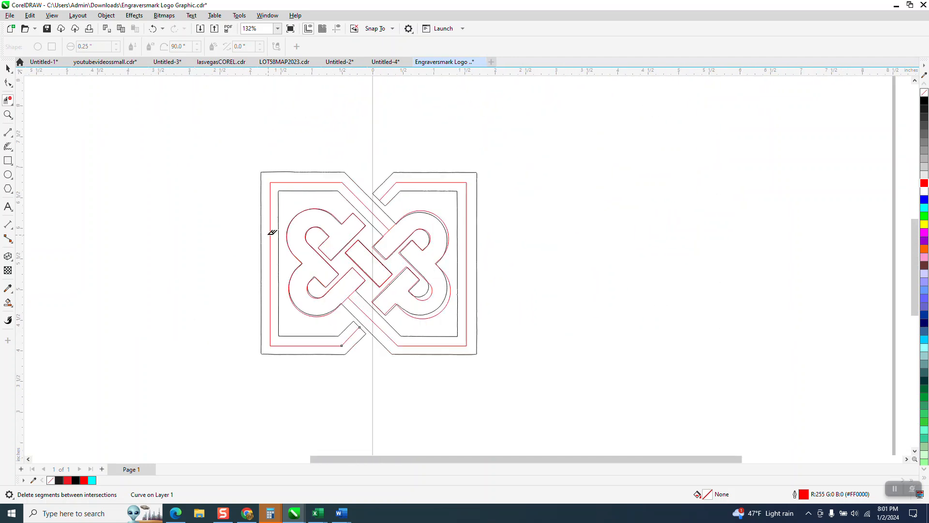
Move the black traced knot 4 in right, clear of the red geometry.
click(8, 69)
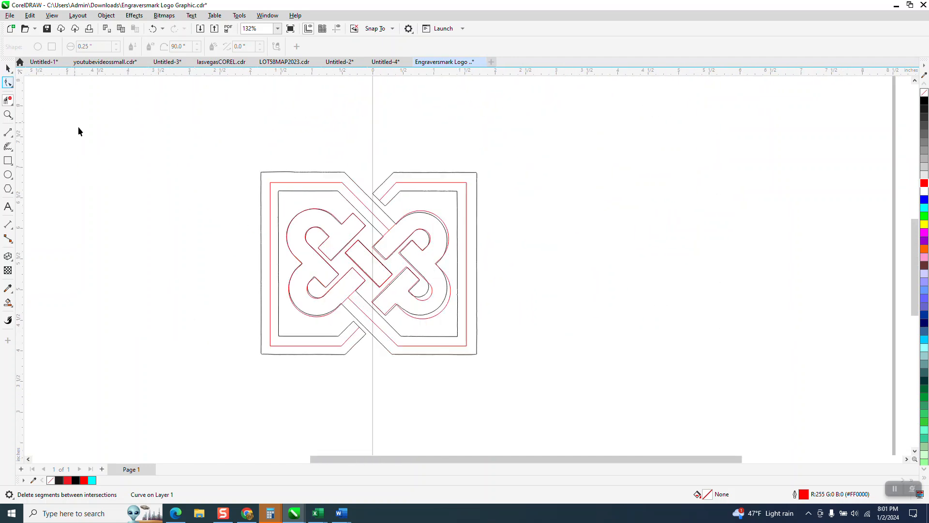
click(476, 180)
click(477, 139)
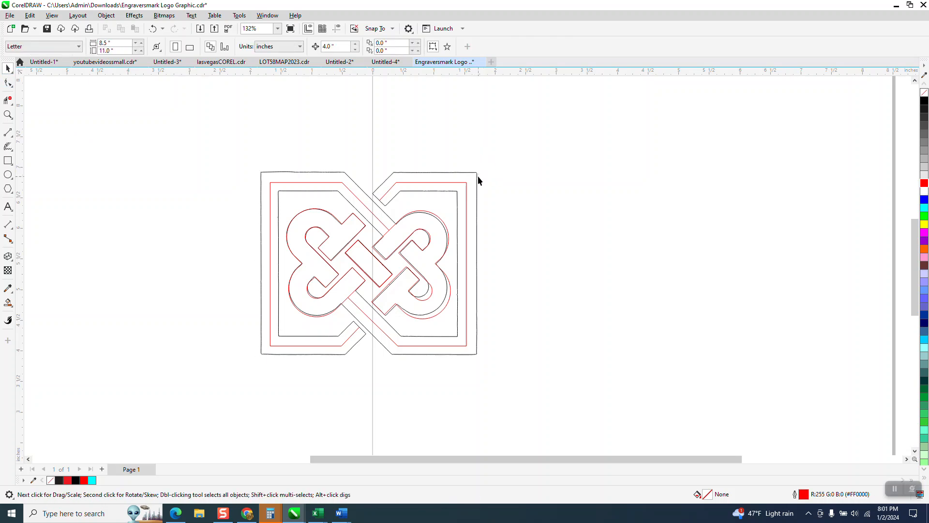
drag(478, 180, 506, 209)
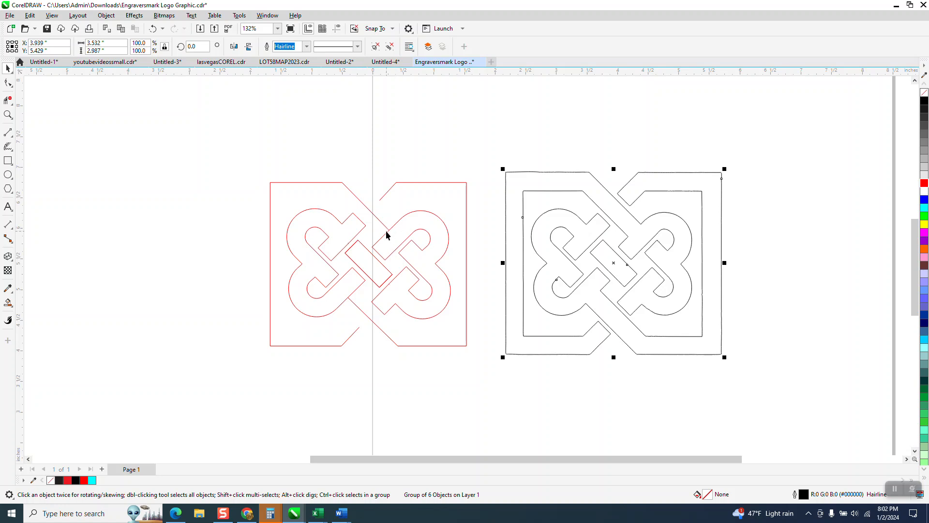
Move both red loop outlines 4 in left, out of the outer frame.
click(420, 231)
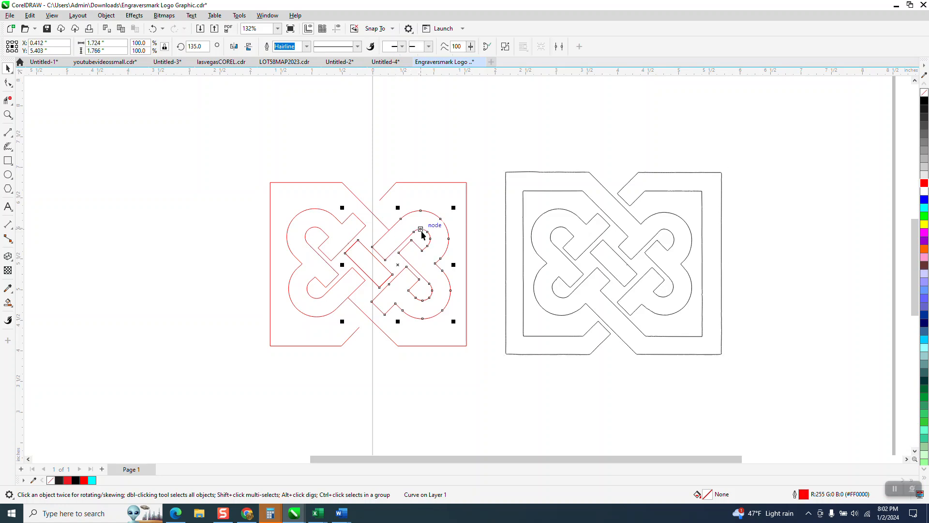
key(shift+Left)
click(362, 227)
key(shift+Left)
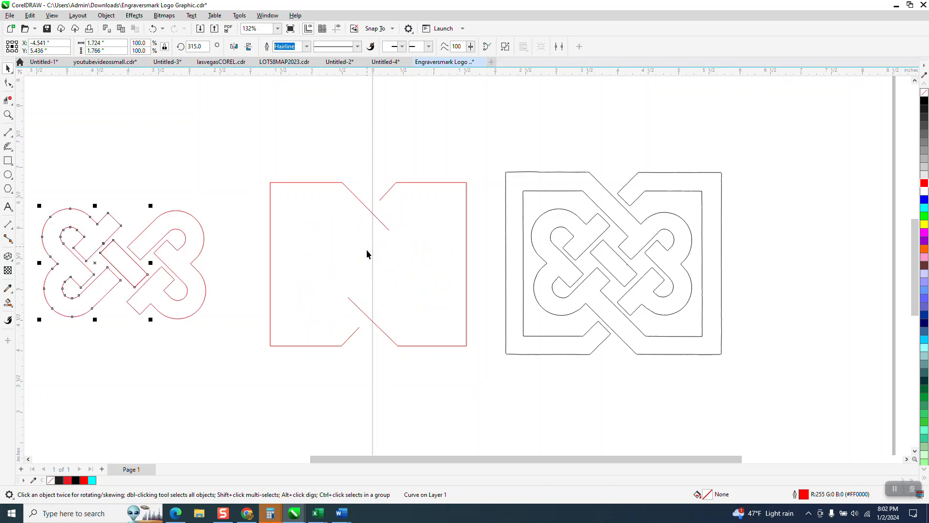
Combine the trimmed rectangle and the diagonal centre lines into one curve.
drag(247, 156, 492, 367)
click(106, 15)
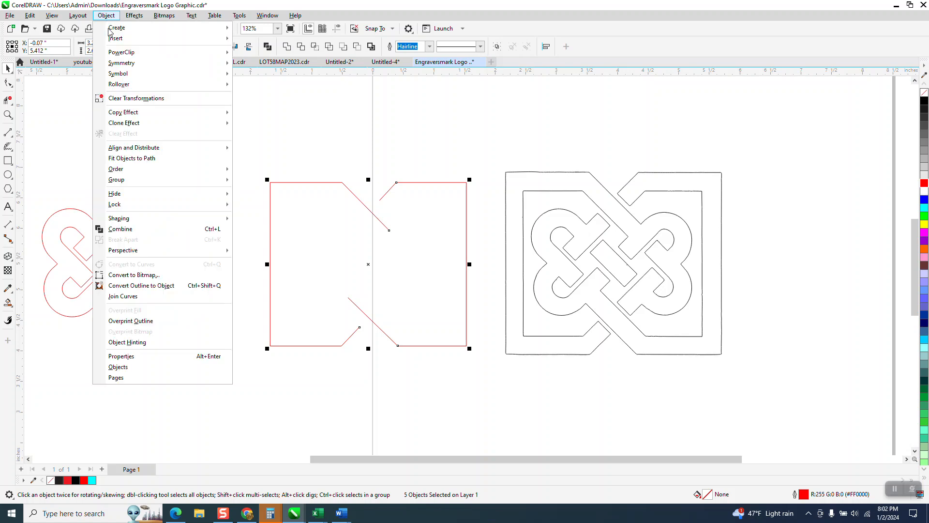
click(136, 231)
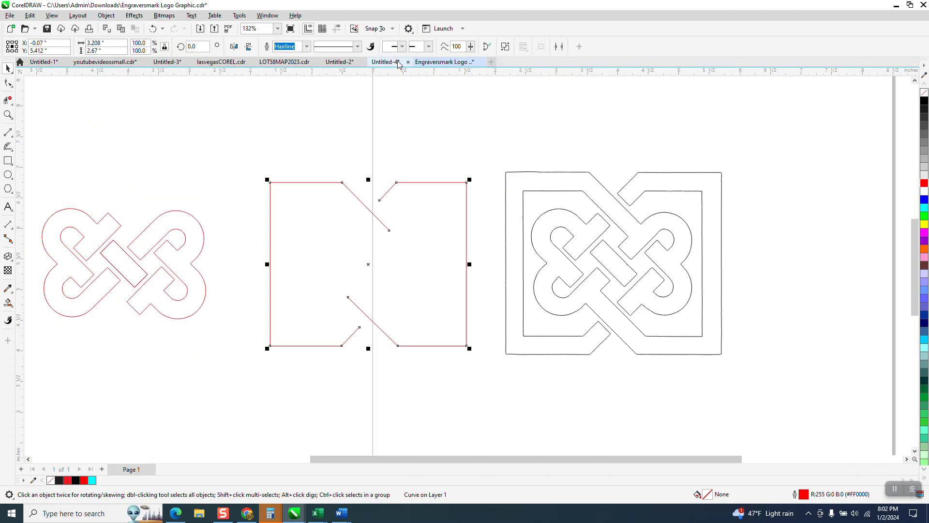
Try a 0.3 in outline width on the combined frame curve.
text(0.3)
key(Return)
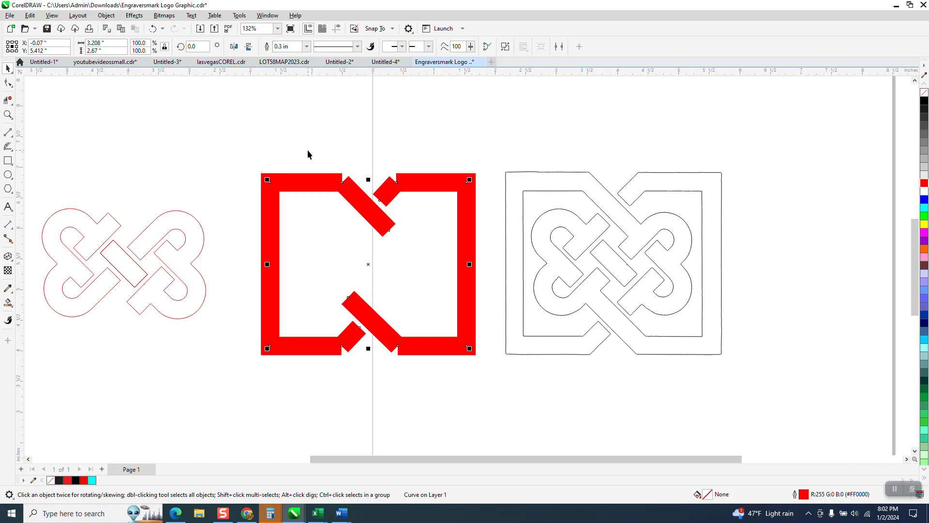
click(154, 28)
Join the split nodes at the frame curve's two upper corners where the diagonals meet the top edge.
click(8, 114)
drag(301, 148, 394, 221)
click(6, 82)
drag(373, 210, 411, 251)
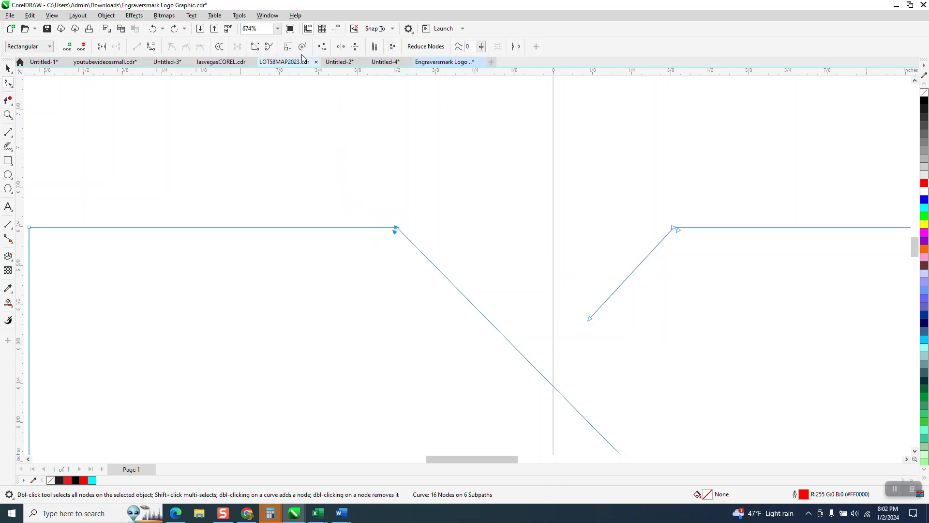
click(102, 47)
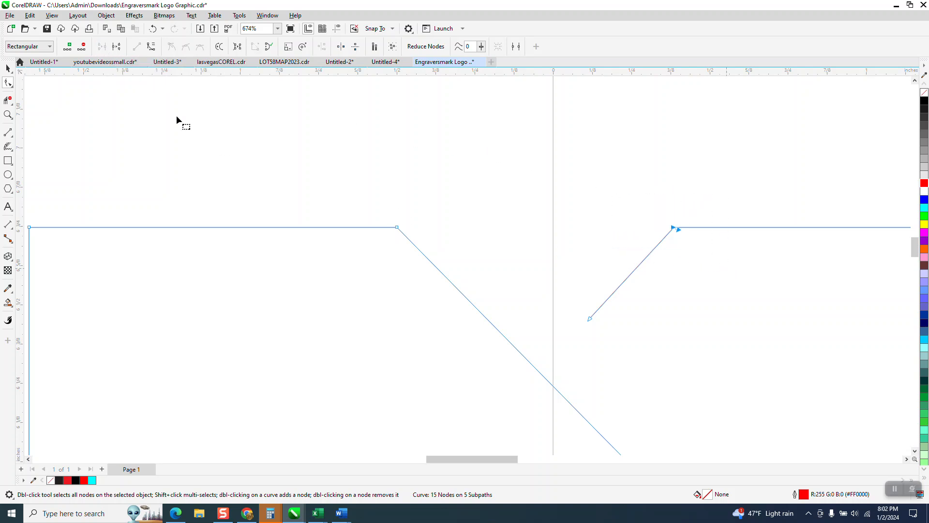
click(102, 47)
scroll(165, 81, down, 2)
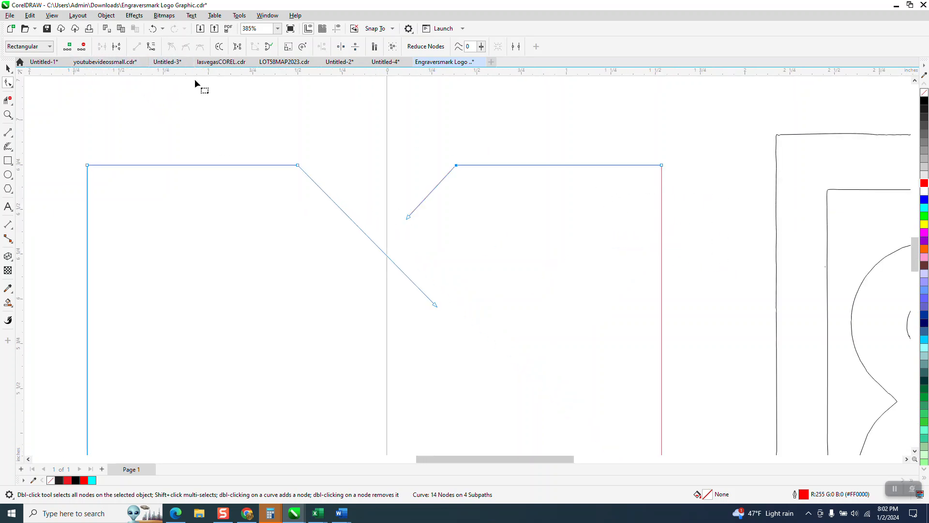
Join the split nodes at the frame curve's two lower corners where the diagonals meet the bottom edge.
scroll(261, 139, down, 1)
scroll(332, 182, down, 1)
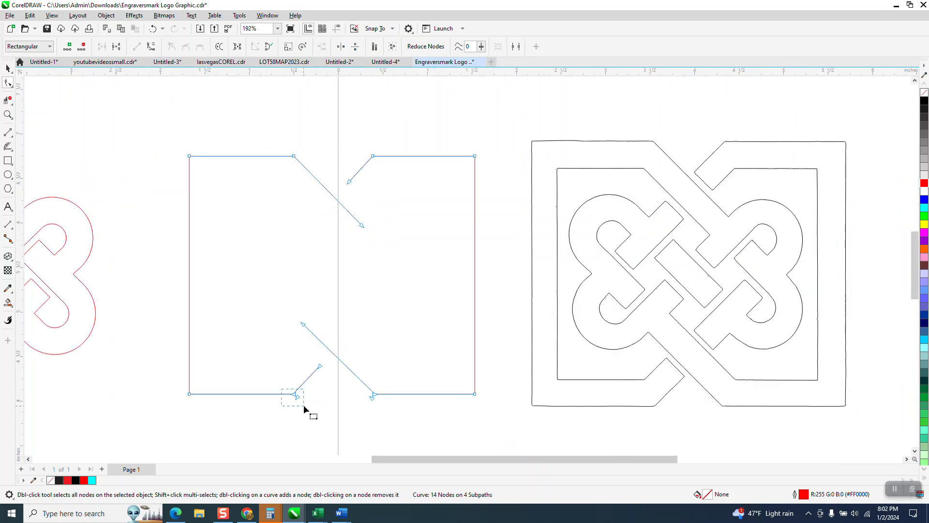
click(102, 47)
drag(343, 389, 382, 400)
Set the outline width of the whole frame curve to 0.3 in.
click(8, 68)
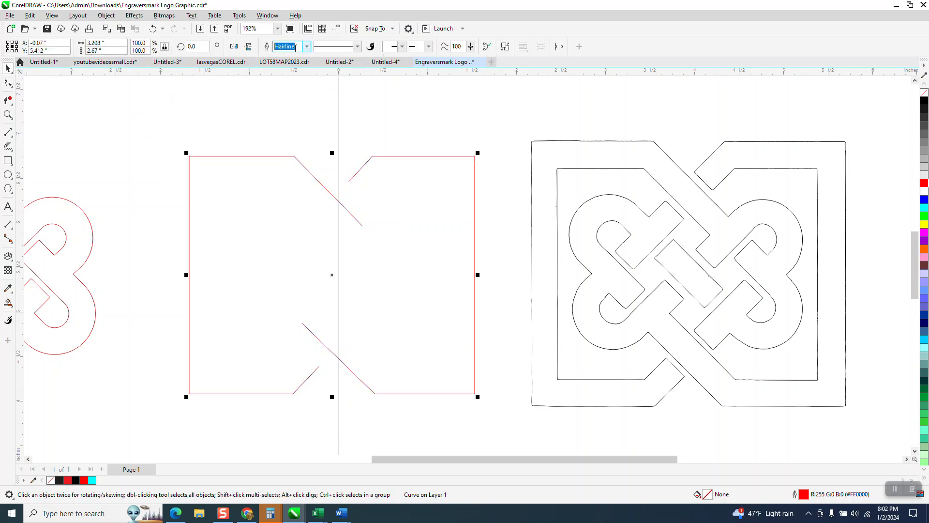
text(.3)
key(Return)
Convert the frame's thick outline to an object, and give that object no fill and a black outline.
scroll(310, 135, down, 3)
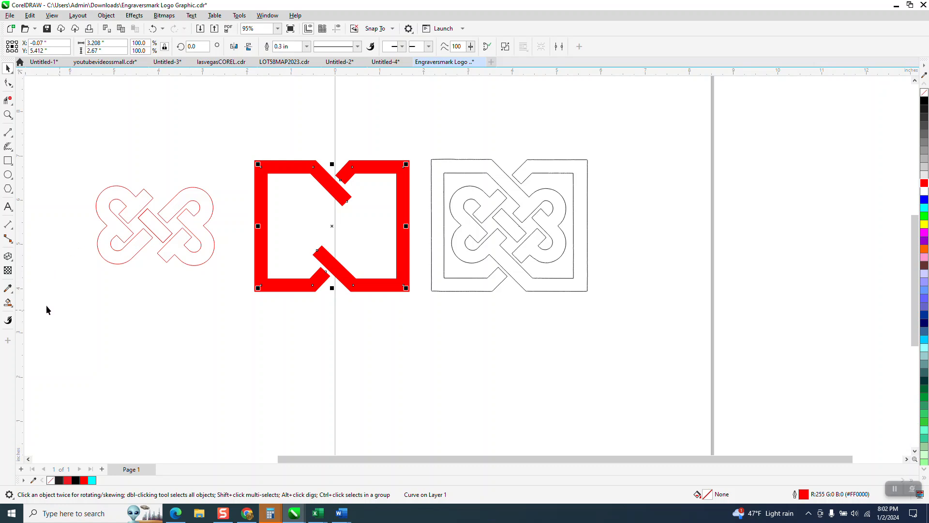
click(8, 303)
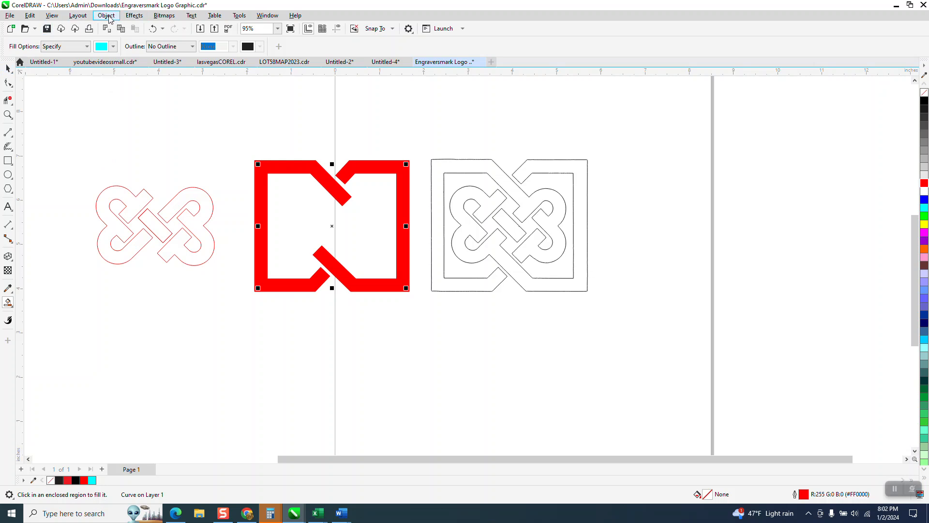
click(106, 15)
click(145, 286)
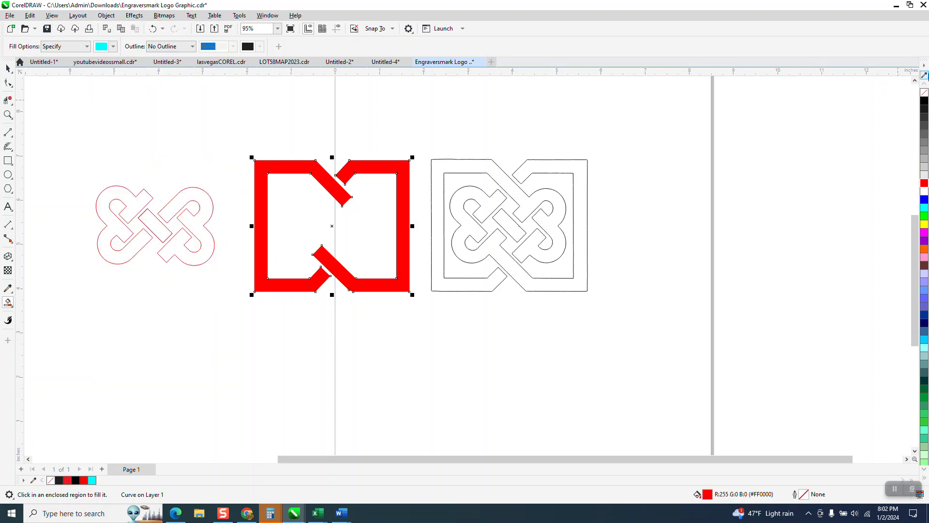
click(924, 92)
right_click(924, 100)
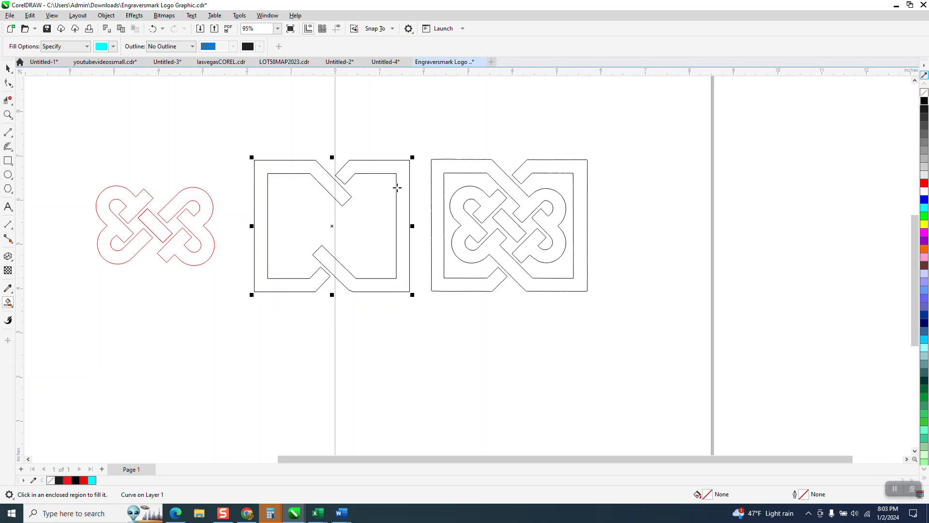
click(9, 68)
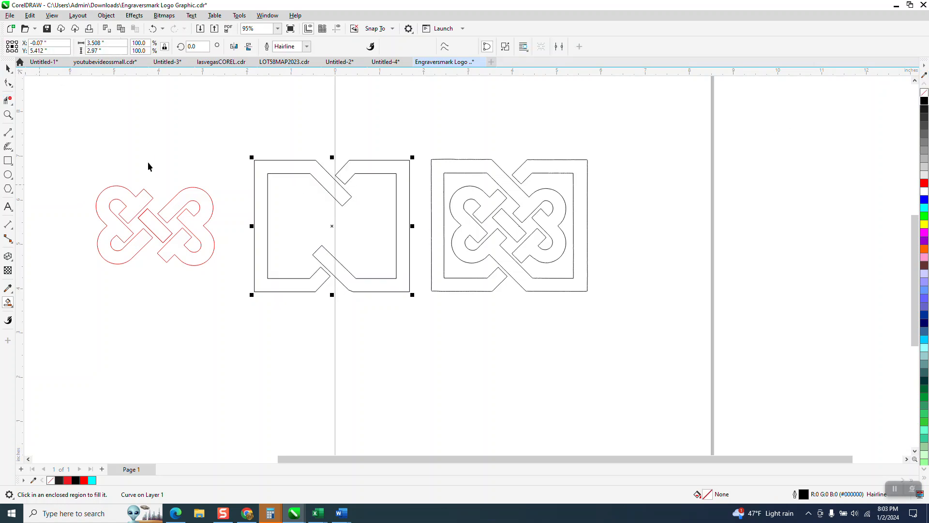
Move both red loop outlines 4 in right, back inside the outer frame.
drag(74, 169, 228, 270)
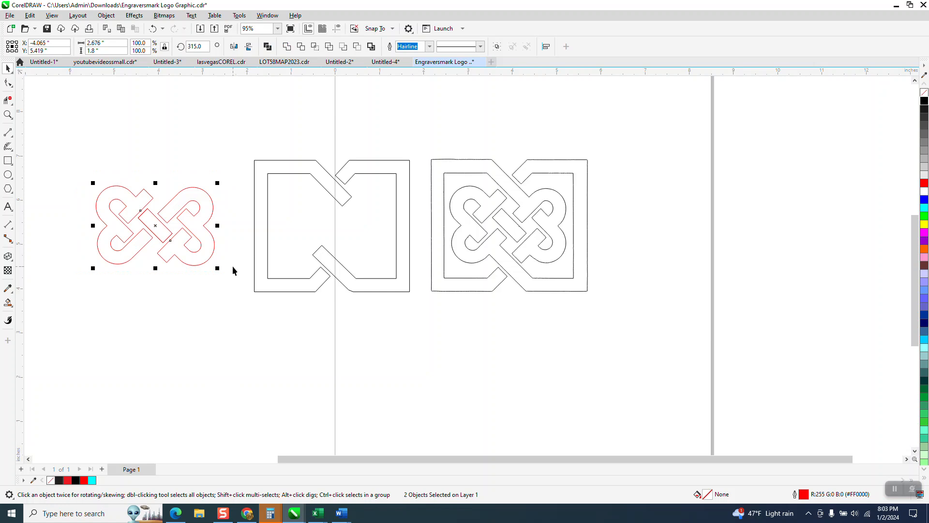
key(p)
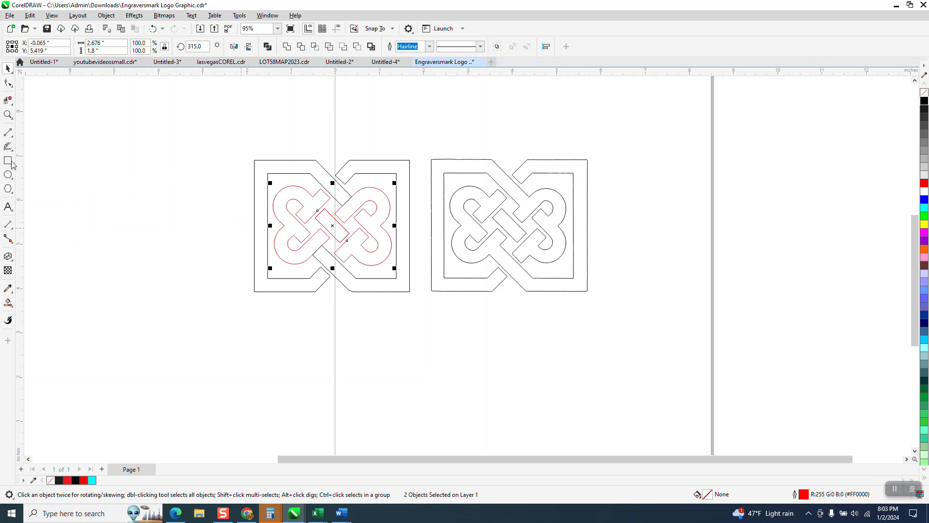
Try to delete the shared line where the upper diagonal band meets the upper-right loop, then undo the deletion.
click(7, 115)
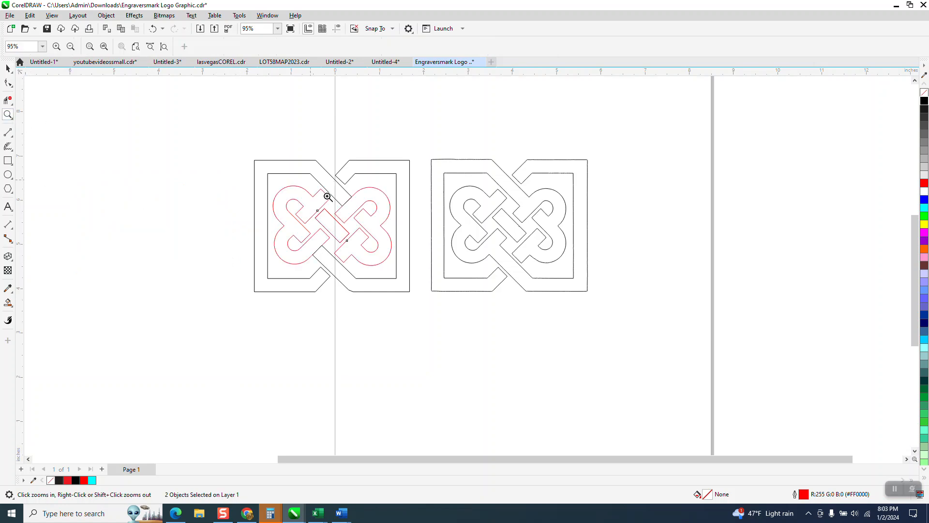
drag(311, 180, 420, 244)
click(8, 99)
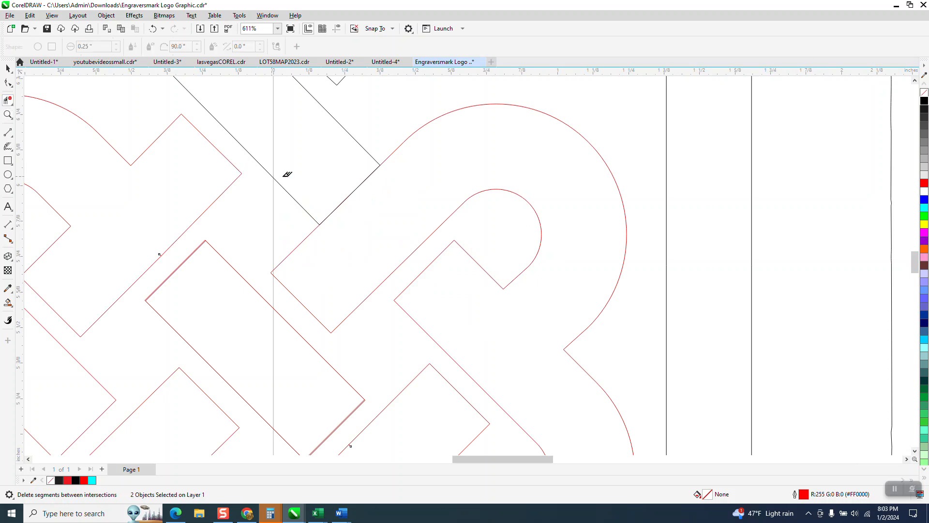
drag(377, 196, 383, 198)
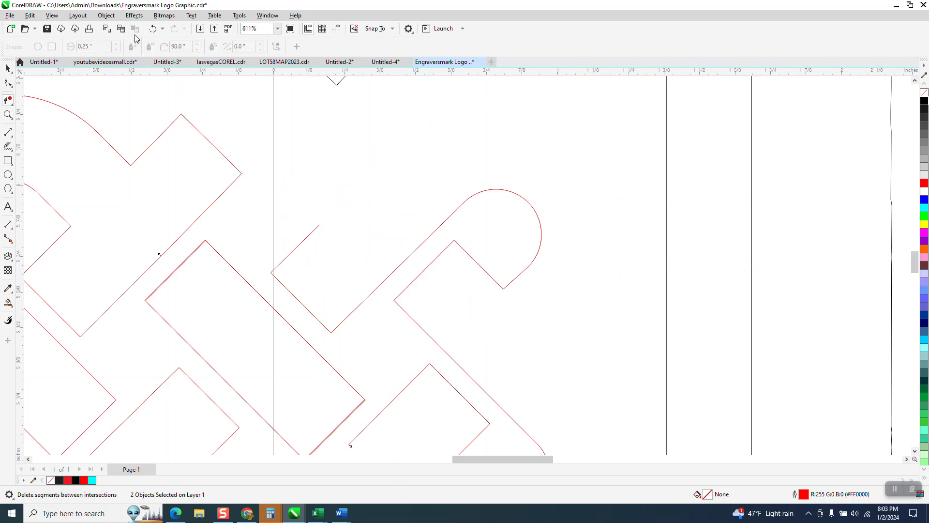
click(153, 28)
Shift the upper diagonal band's end nodes slightly past the right loop's outline and delete the overlapping segments between the crossings.
click(8, 82)
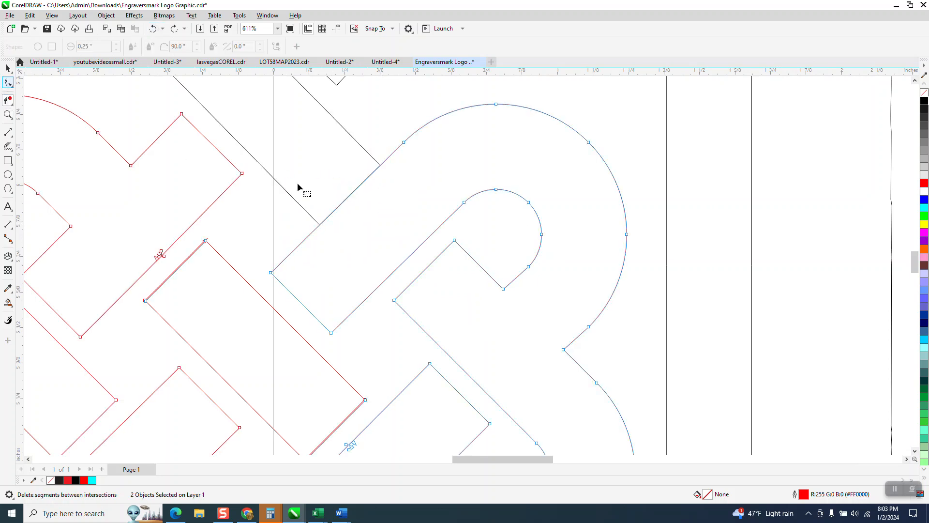
click(379, 165)
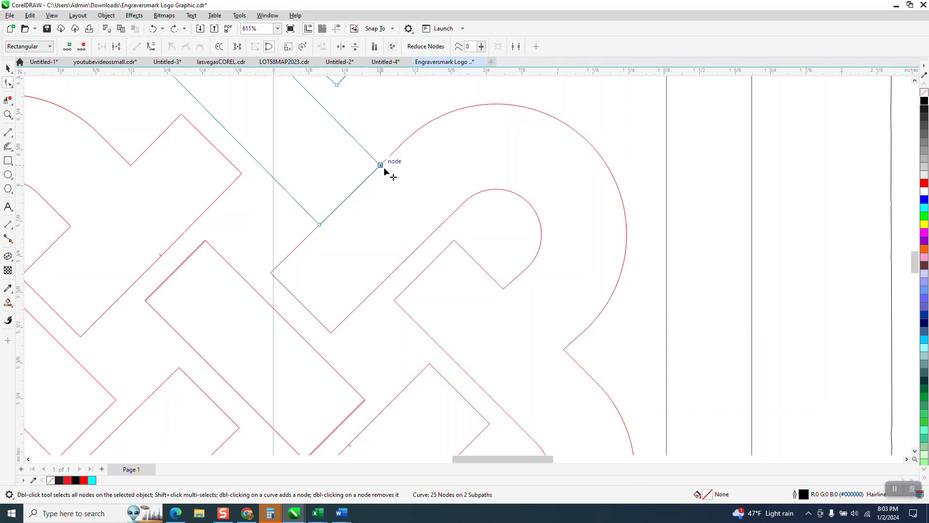
drag(321, 228, 324, 231)
click(8, 100)
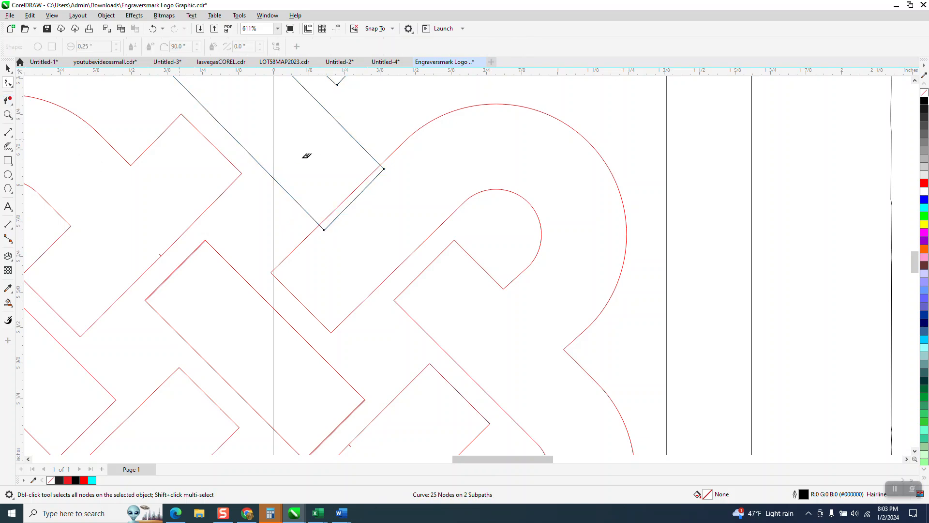
click(357, 197)
scroll(353, 193, down, 3)
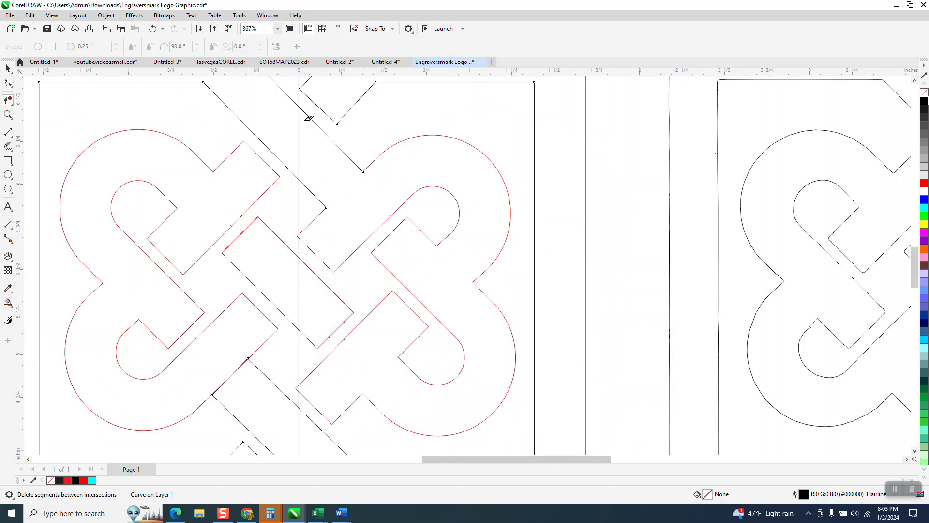
Shift the lower diagonal band's end corner past the left loop's outline and delete the overlapping segments between the crossings.
click(8, 115)
drag(194, 233, 305, 290)
click(8, 83)
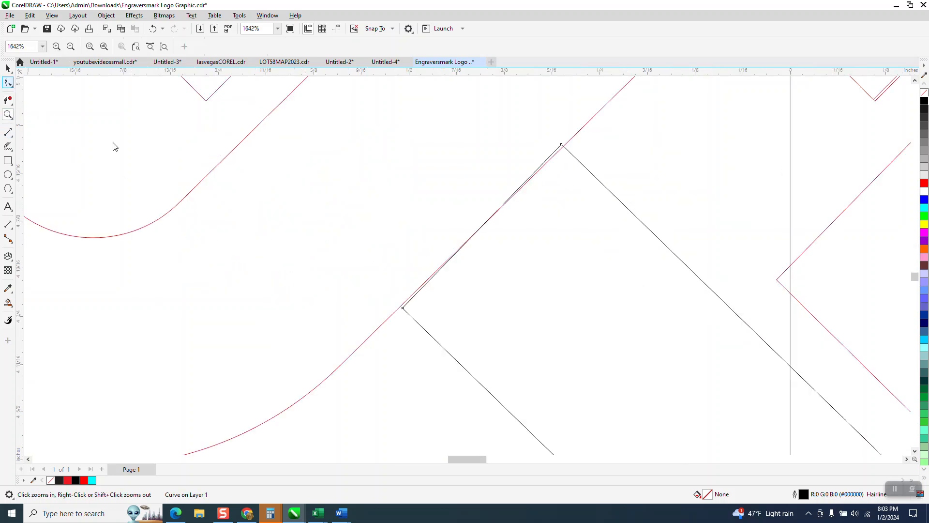
drag(400, 308, 396, 304)
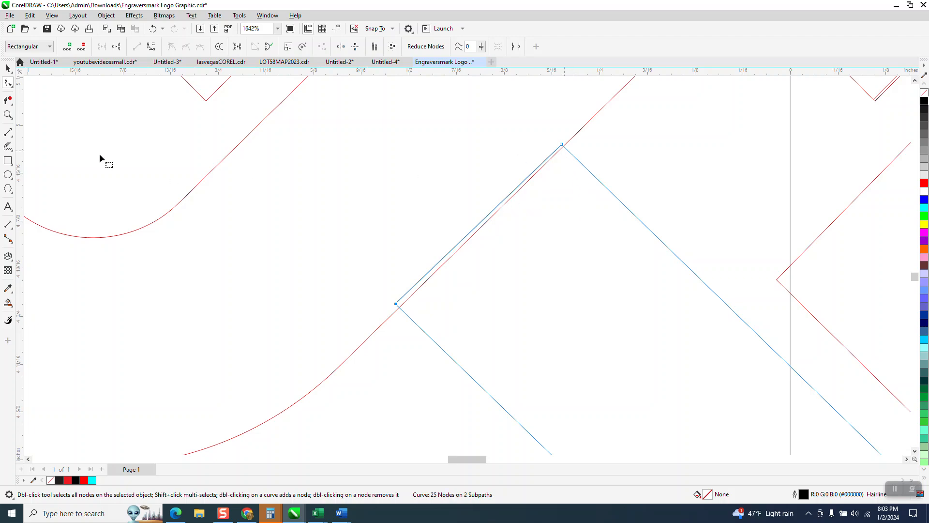
click(7, 100)
drag(453, 201, 506, 250)
scroll(402, 221, down, 2)
scroll(318, 224, down, 4)
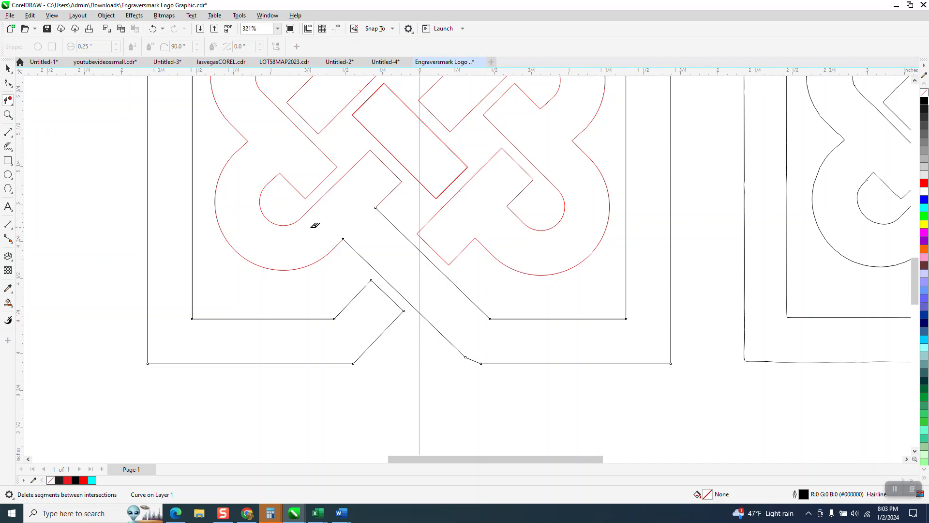
scroll(318, 250, down, 1)
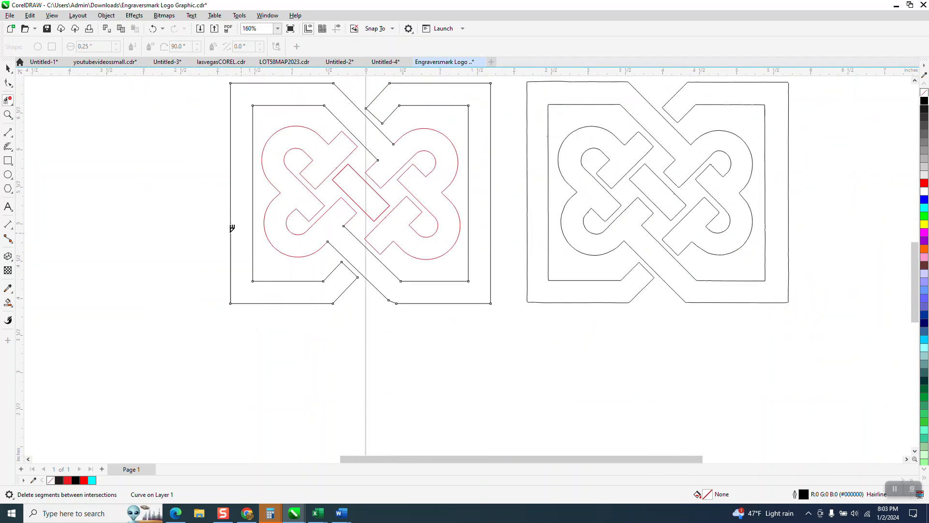
Set the Smart Fill colour to black, fill the knot's central bar, and move the filled bar 4 in left.
click(8, 302)
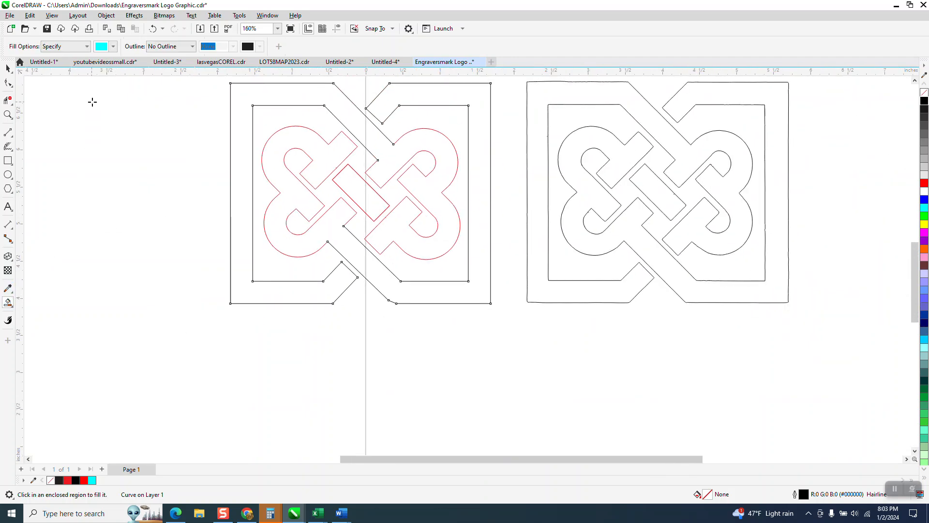
click(113, 47)
click(108, 95)
click(361, 195)
click(358, 195)
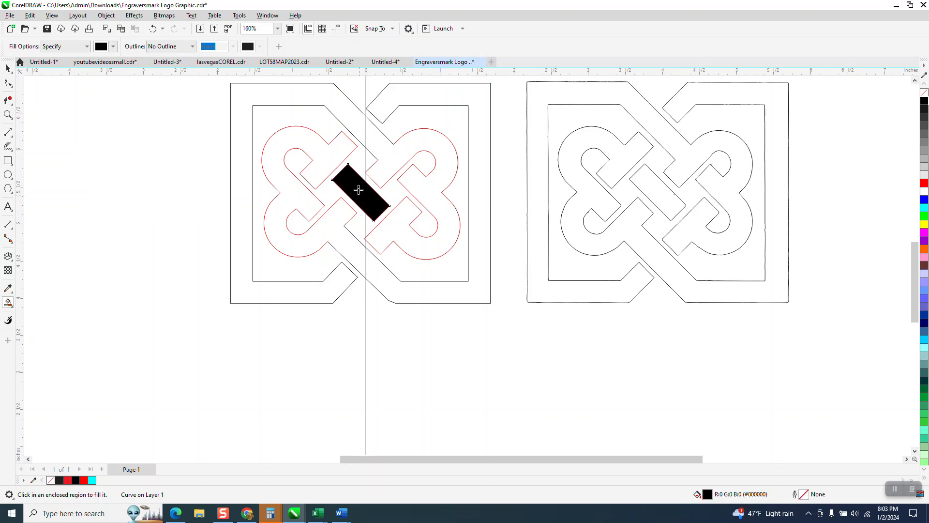
key(Left)
Fill the two remaining interlaced bands of the knot with black and move each filled shape 4 in left.
click(342, 151)
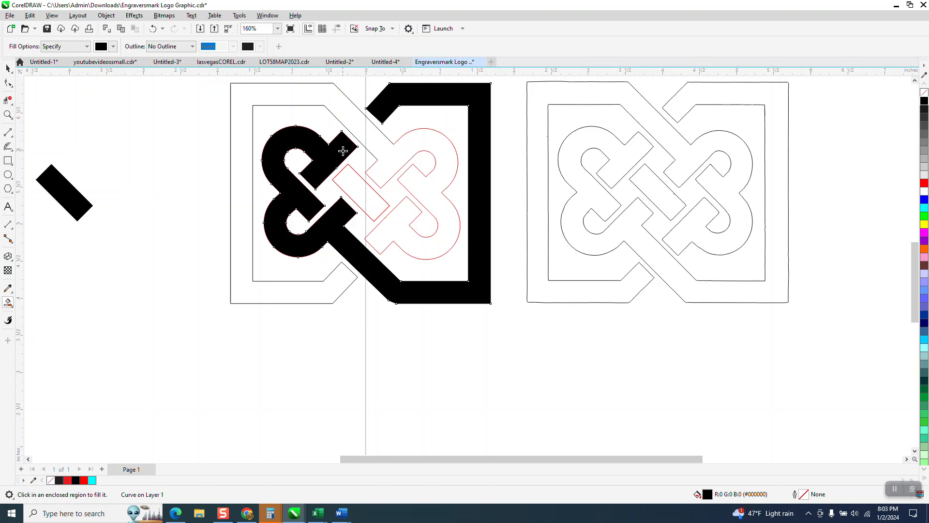
key(Left)
click(366, 139)
key(Left)
scroll(415, 216, down, 1)
scroll(434, 244, down, 1)
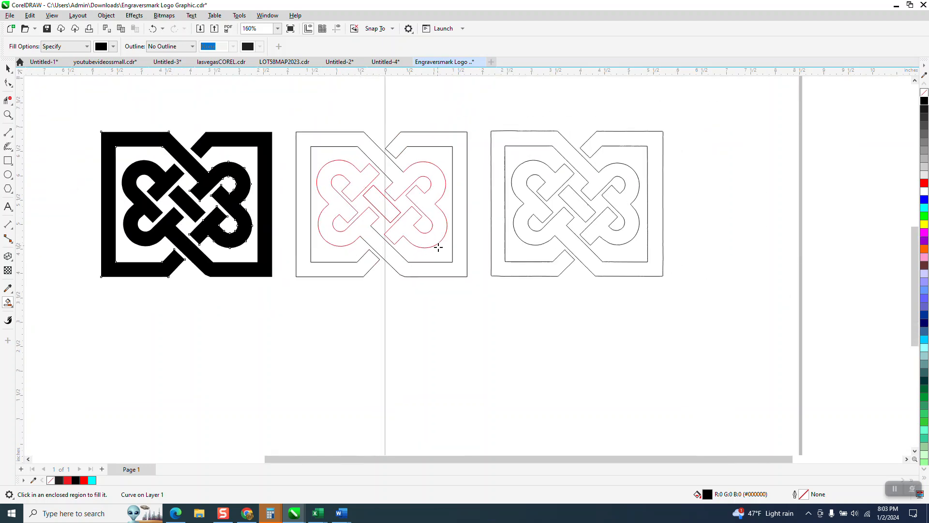
Move the original tilted black knot closer to the newly filled knot and set its rotation angle to 0.
click(8, 115)
drag(95, 127, 316, 285)
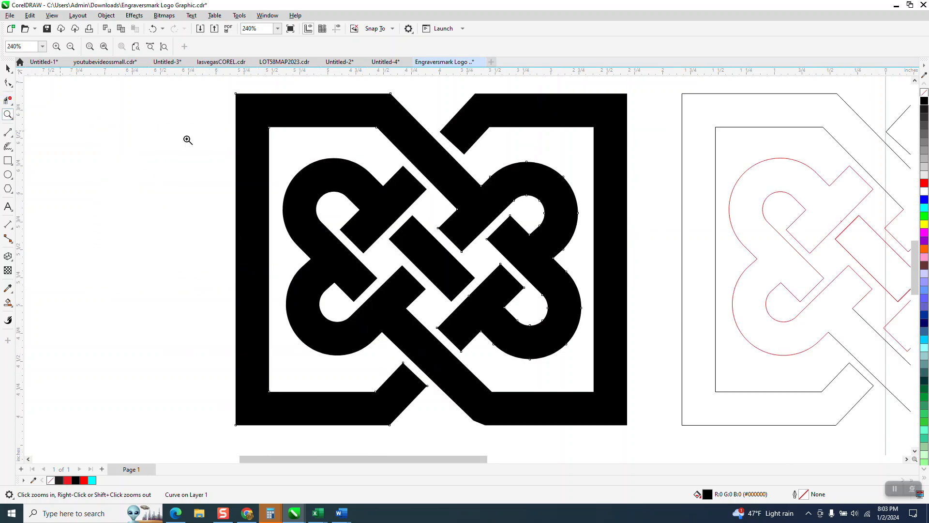
drag(301, 159, 641, 336)
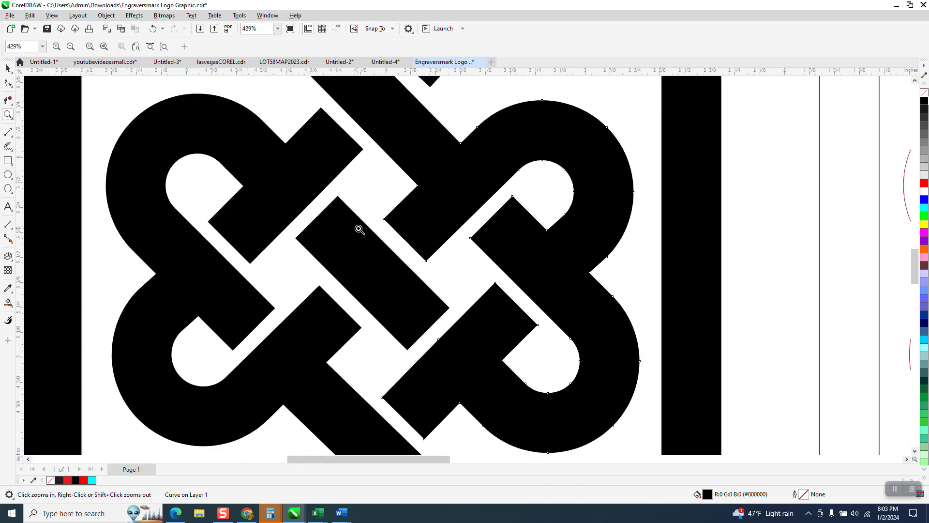
scroll(358, 229, down, 4)
scroll(612, 282, down, 1)
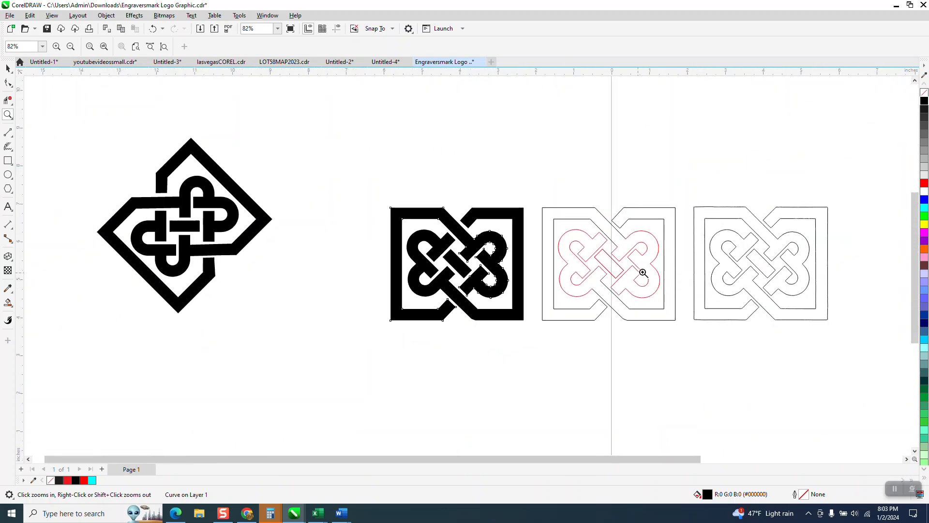
click(8, 68)
drag(209, 201, 278, 218)
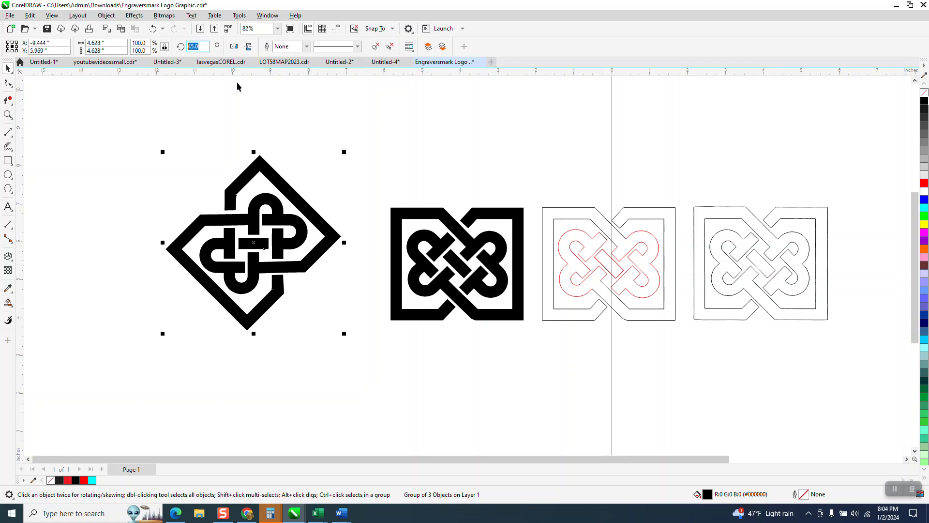
key(Return)
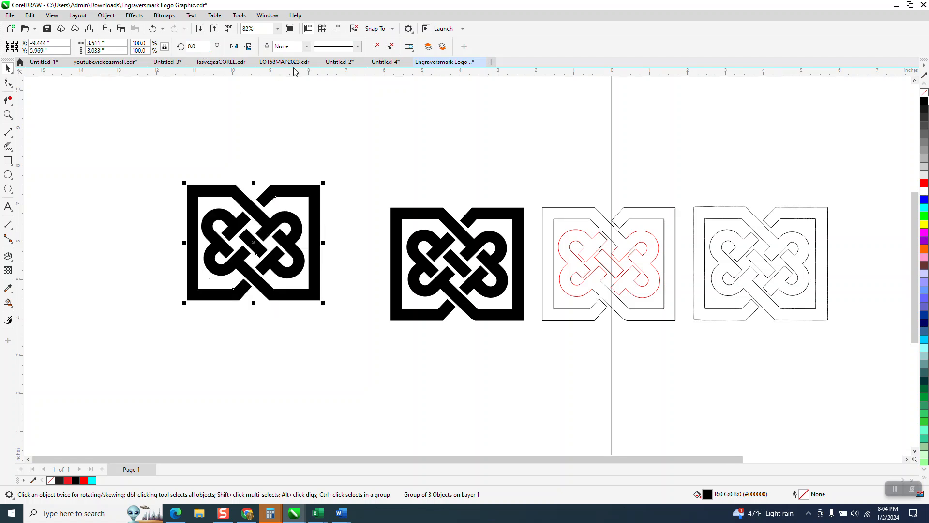
Examine the edges and corners of the original black knot and the rough traced outline up close.
click(8, 115)
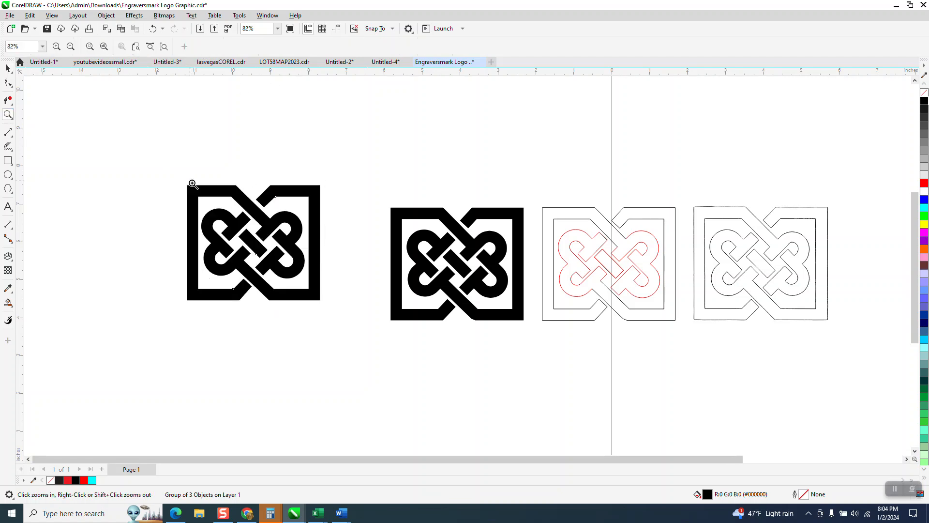
drag(183, 176, 241, 201)
scroll(241, 189, down, 8)
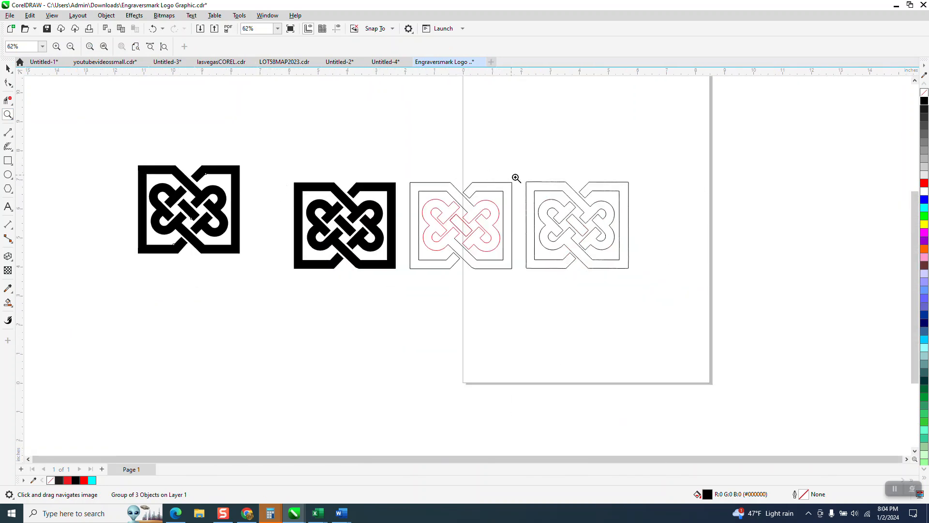
drag(512, 176, 575, 196)
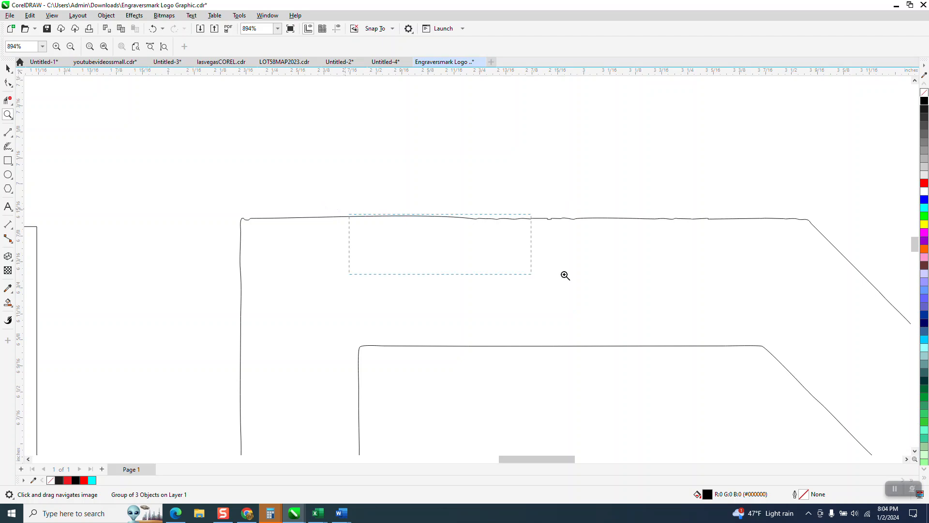
drag(489, 277, 614, 288)
scroll(452, 193, down, 5)
scroll(450, 181, down, 3)
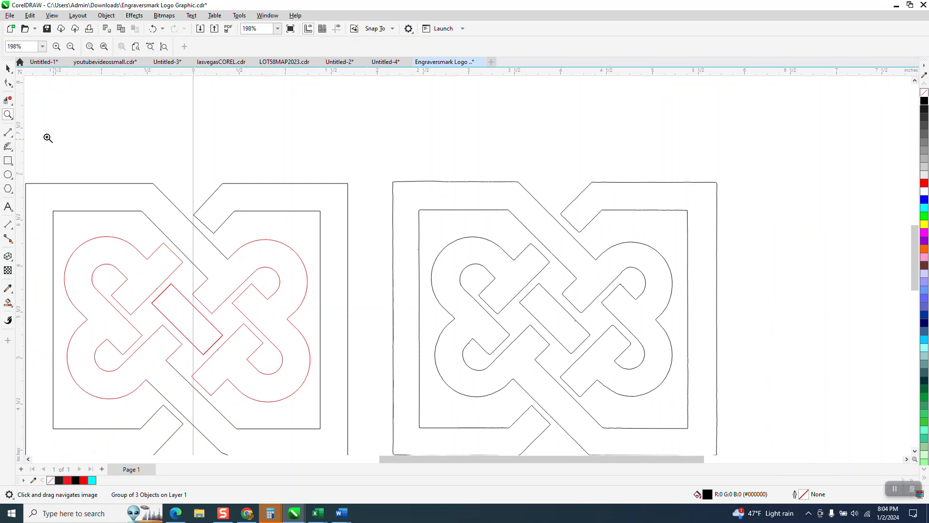
Ungroup the rough traced knot outline and show the editing nodes of all its curves.
click(10, 84)
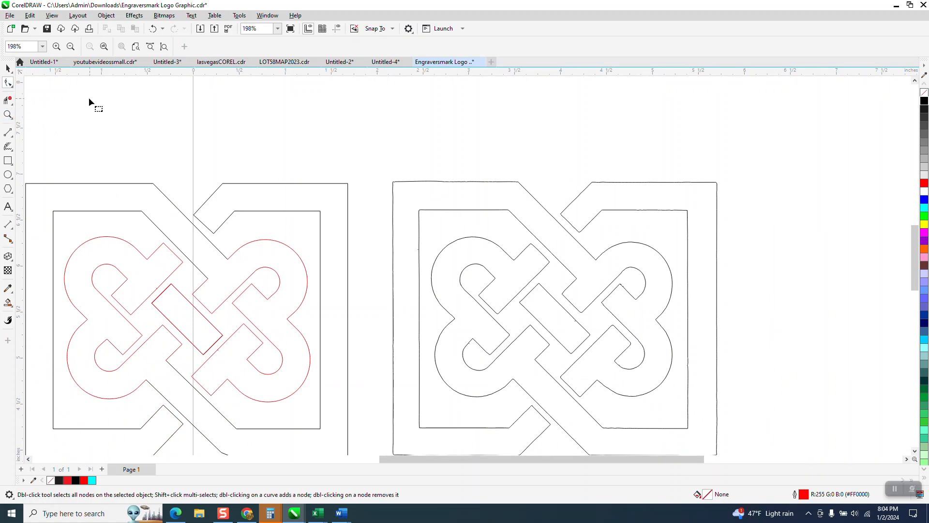
key(space)
click(439, 182)
click(106, 15)
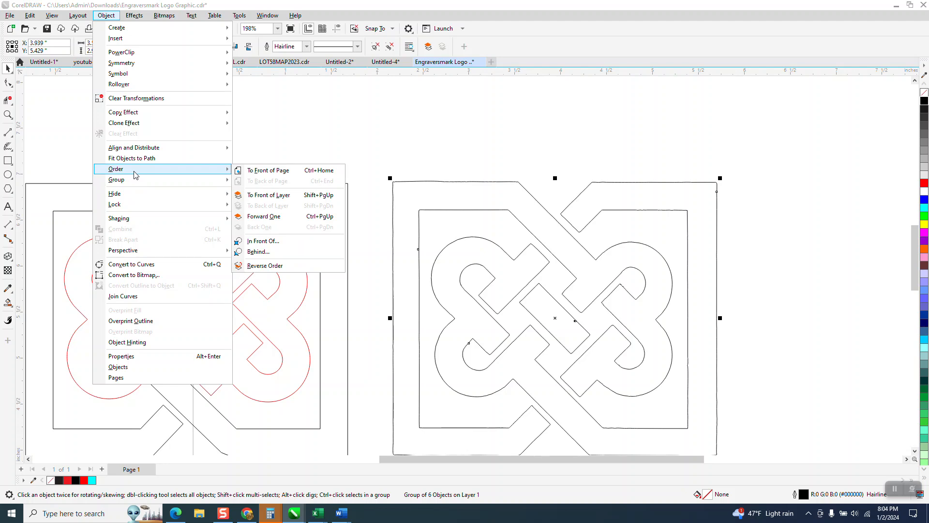
mouse_move(229, 185)
click(258, 192)
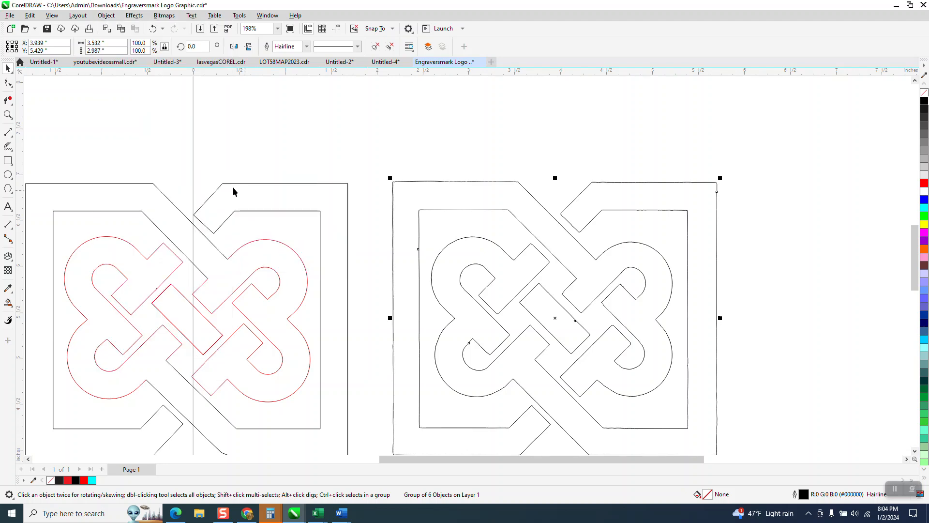
key(F10)
scroll(345, 121, down, 1)
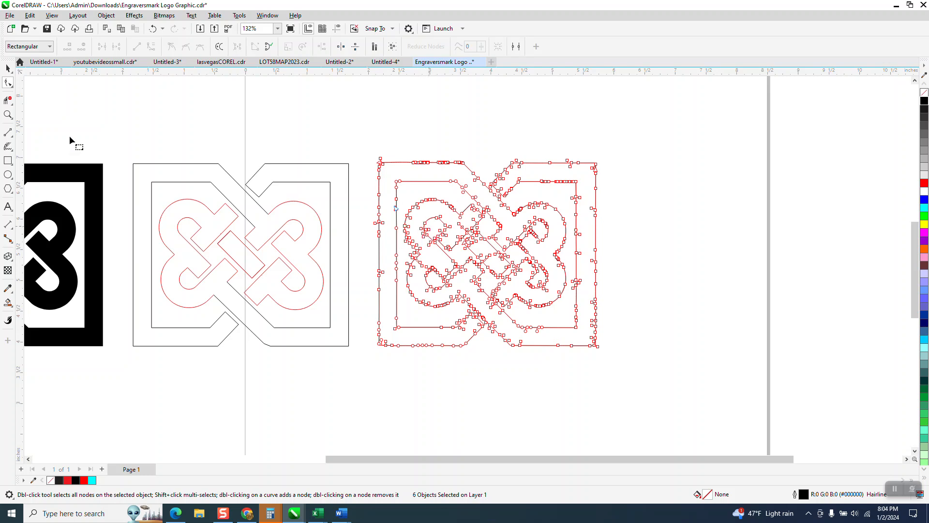
Try deleting a cluster of nodes on the upper-left loop of the rough trace, and undo the deletion.
drag(388, 193, 529, 276)
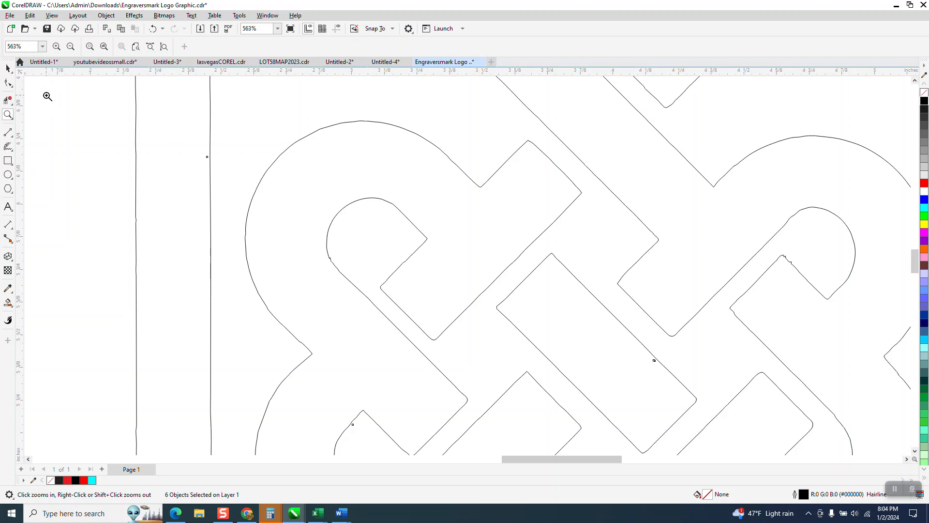
click(8, 83)
drag(475, 129, 407, 188)
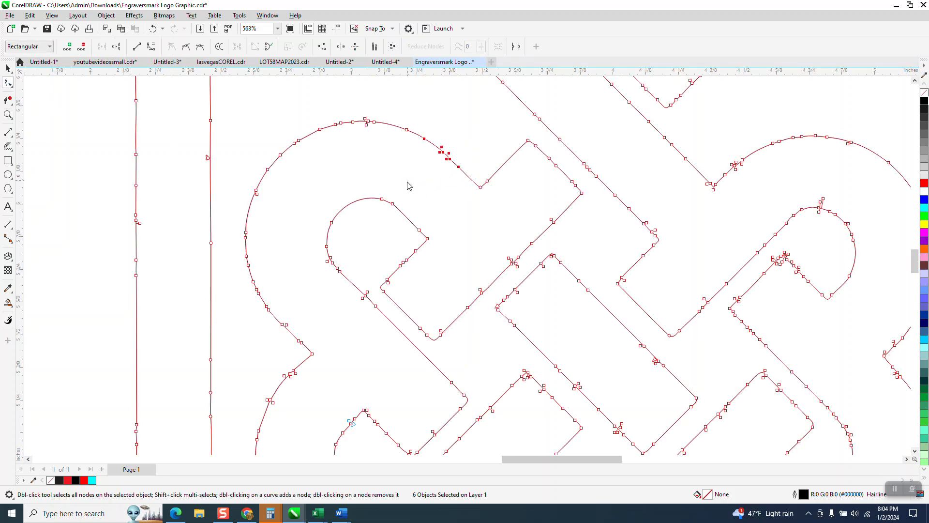
key(Delete)
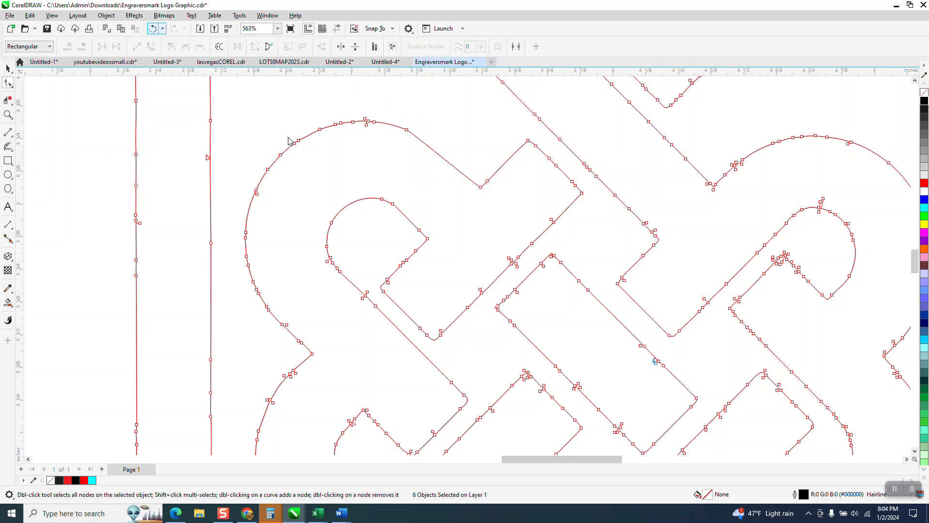
key(ctrl+z)
scroll(316, 199, down, 4)
scroll(345, 173, down, 1)
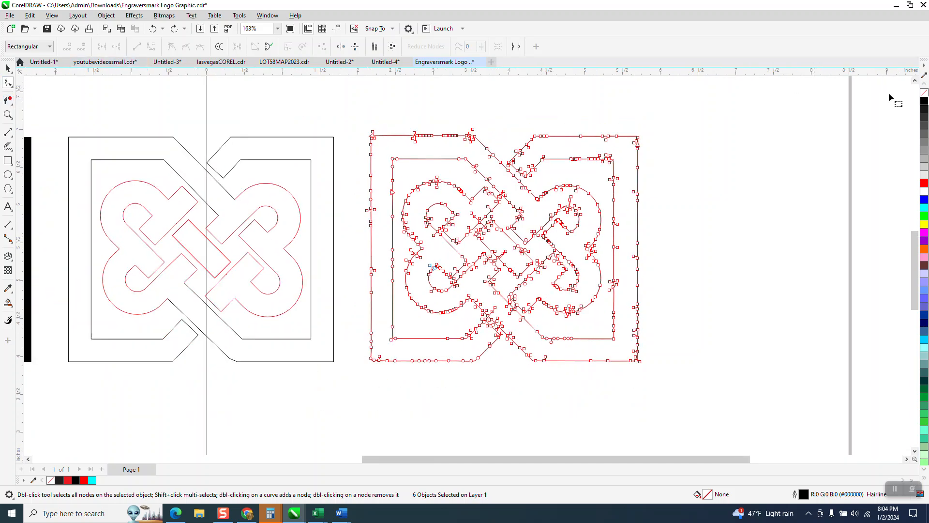
Fill the rough trace's curves with black and inspect its upper-left corner and top edge up close.
click(924, 100)
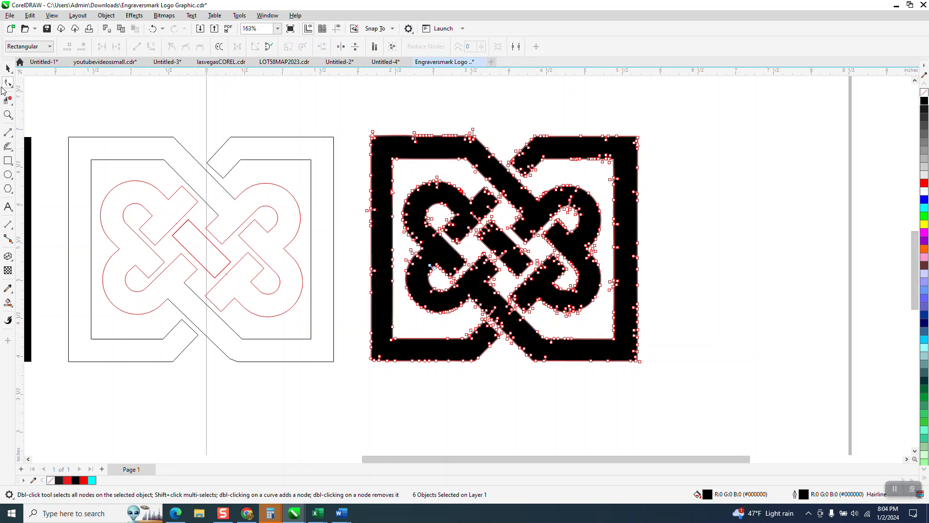
click(8, 115)
drag(367, 131, 419, 220)
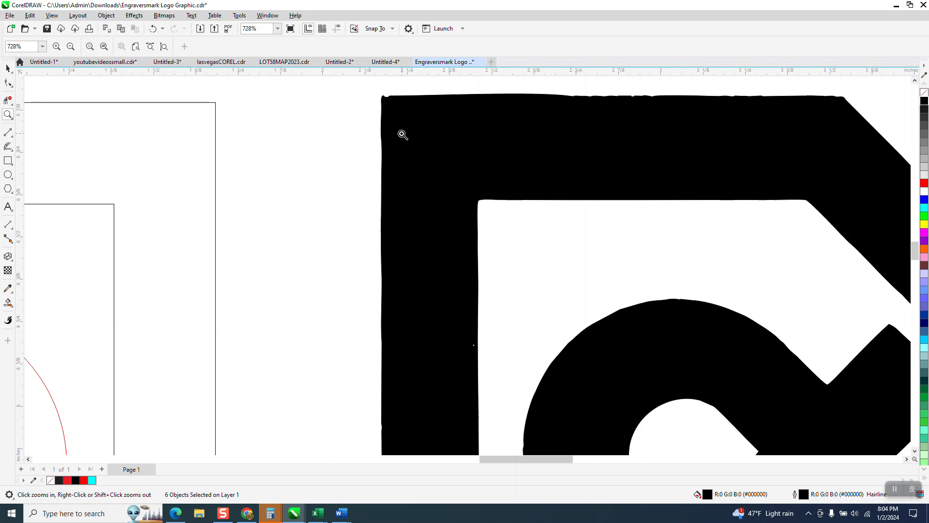
drag(384, 96, 425, 123)
scroll(268, 111, down, 10)
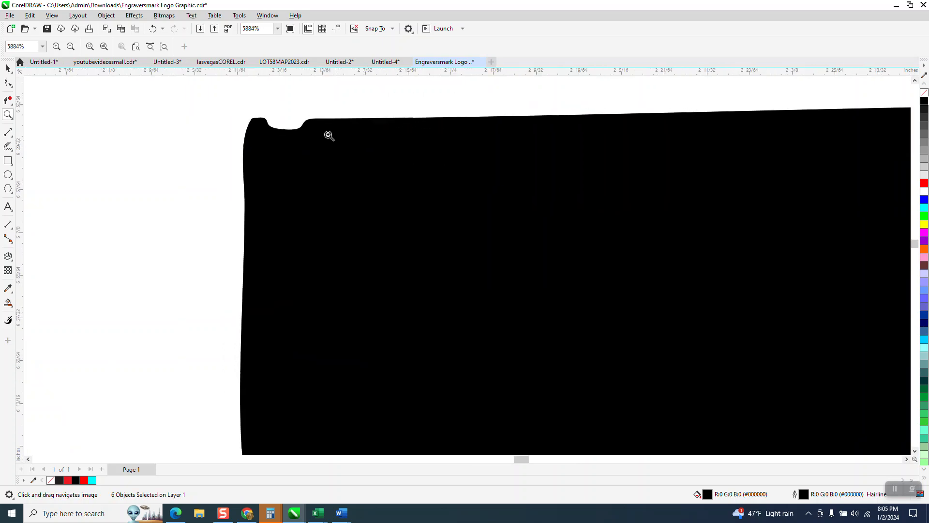
scroll(599, 145, down, 3)
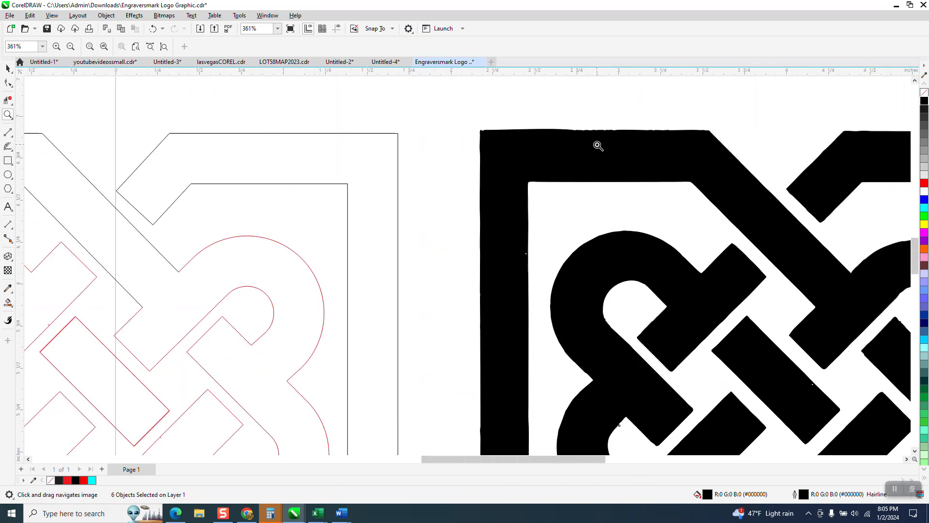
scroll(680, 195, down, 3)
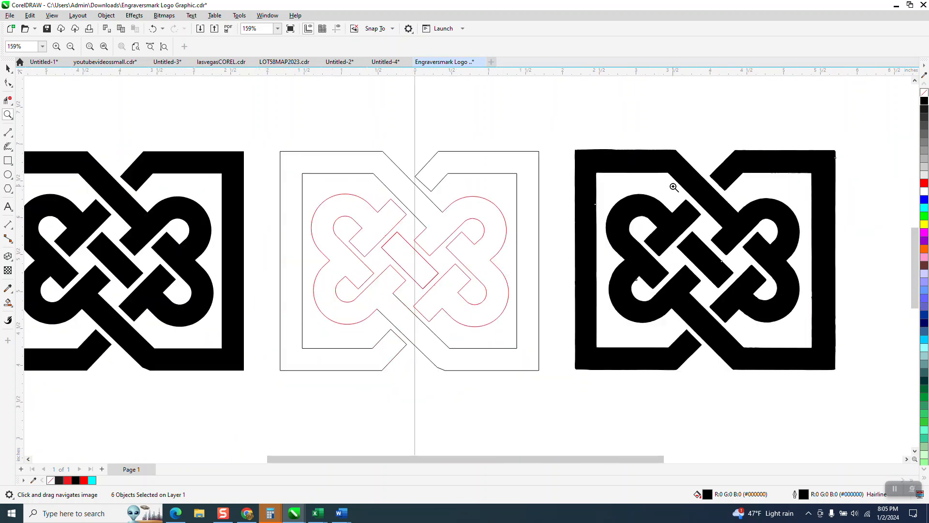
Remove the fill from the clean knot's band that has the cut-off lower corner, and give it a black hairline outline.
drag(278, 172, 464, 322)
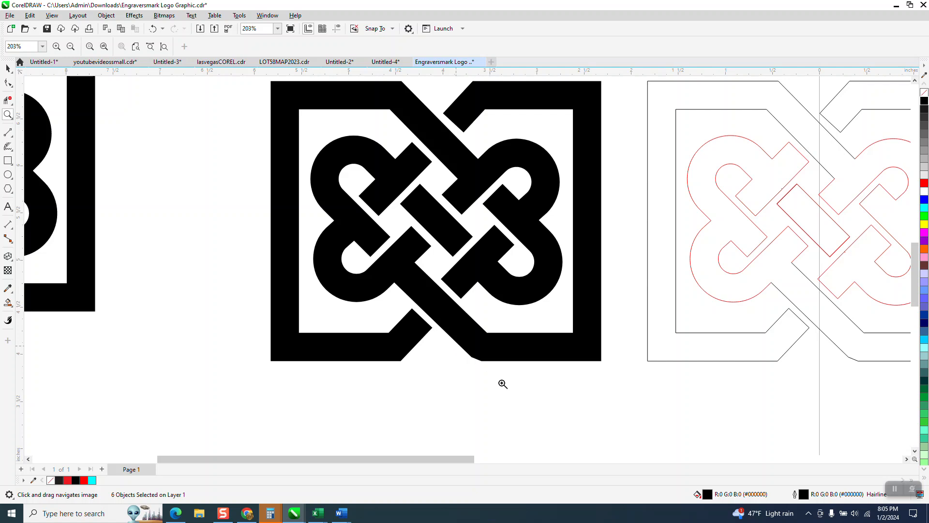
drag(456, 346, 501, 383)
scroll(451, 232, down, 10)
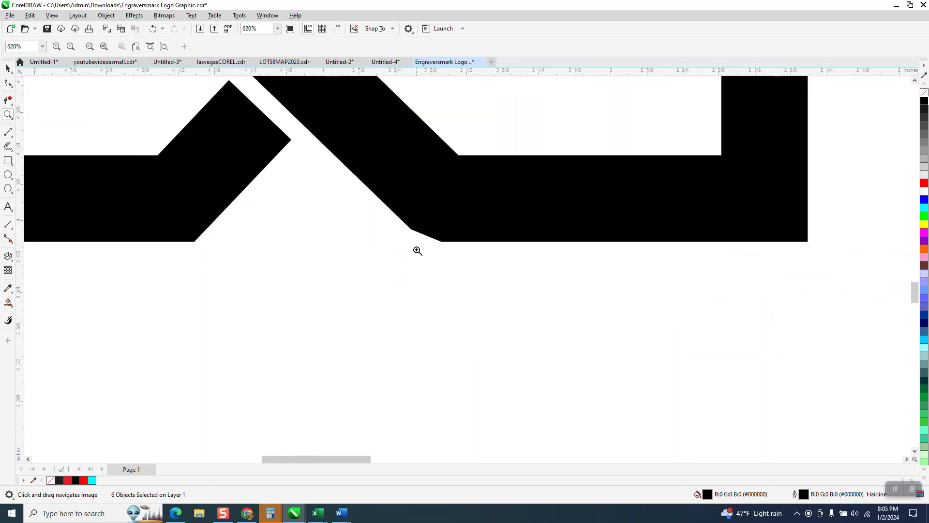
click(7, 68)
click(342, 156)
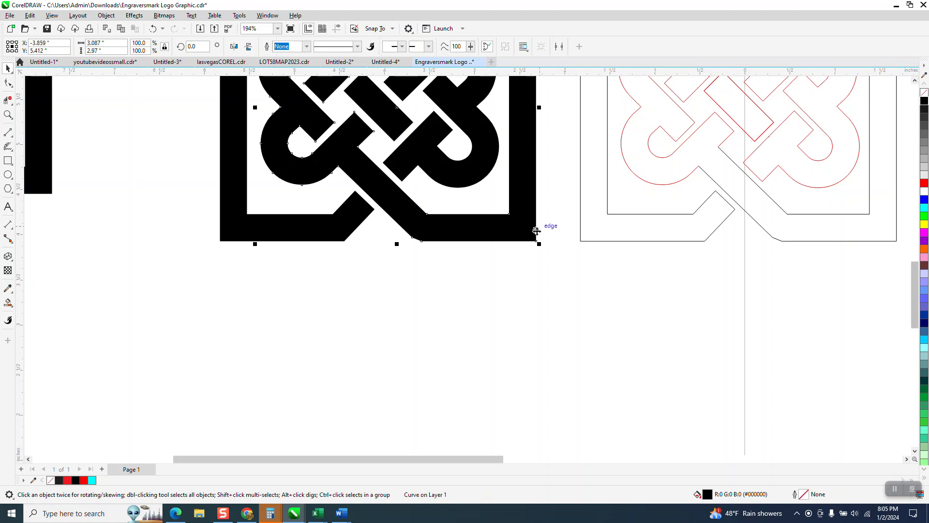
click(924, 94)
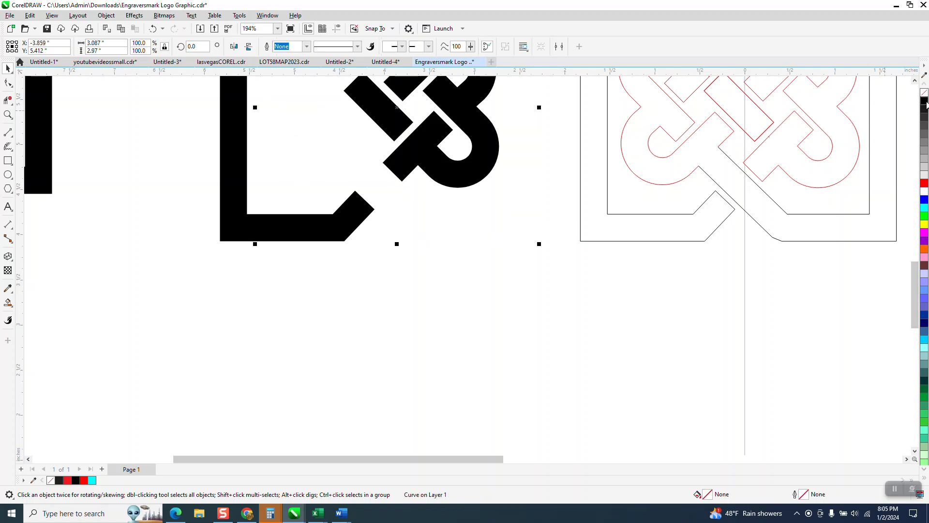
Turn the band's cut-off lower corner into a single sharp corner by deleting the extra node and placing the remaining one on the bottom edge.
click(7, 115)
drag(389, 218, 530, 296)
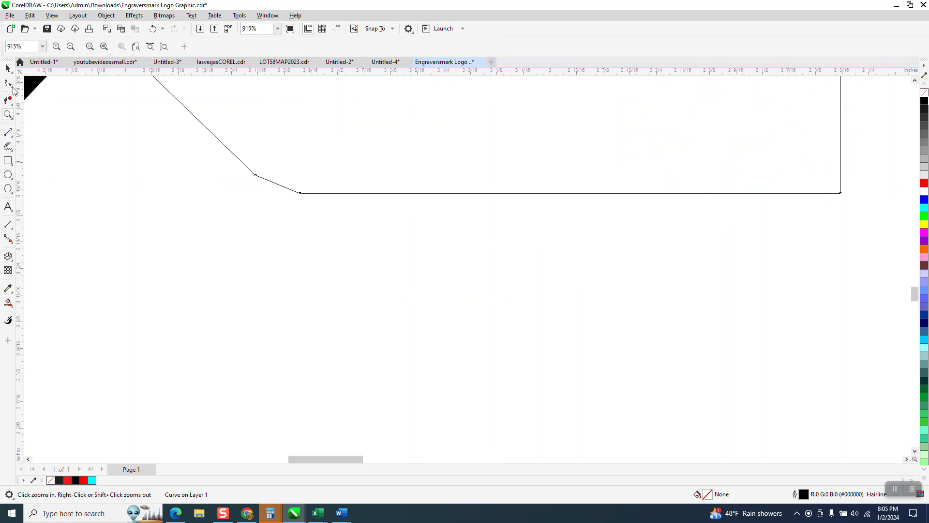
click(11, 85)
click(38, 86)
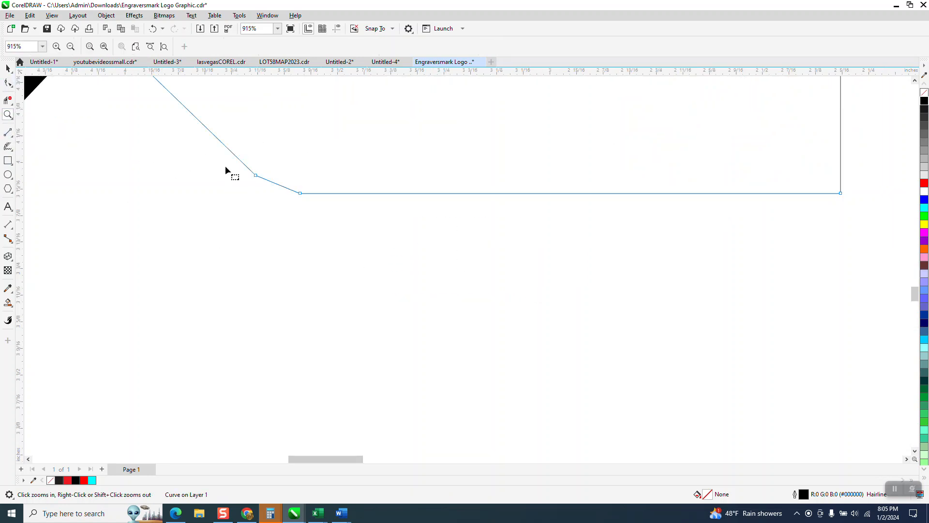
drag(256, 177, 297, 208)
key(Delete)
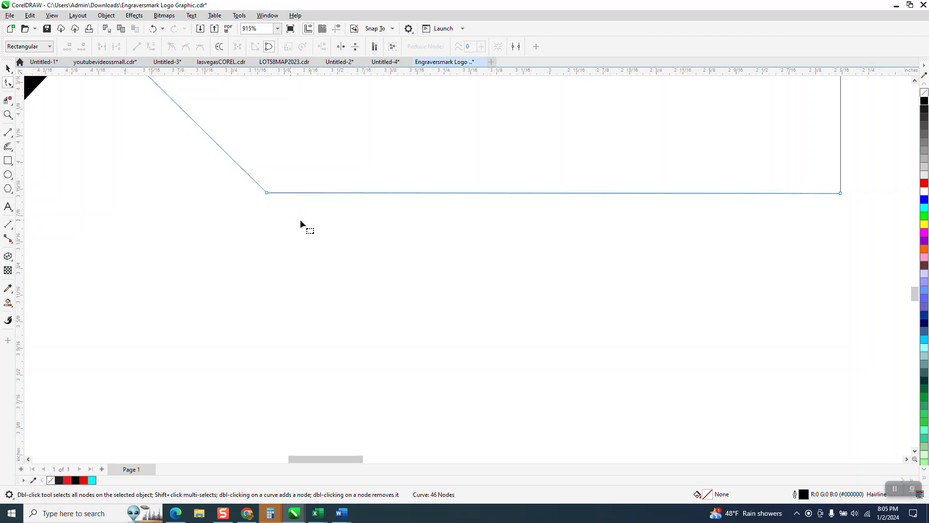
scroll(300, 221, down, 6)
scroll(308, 257, down, 1)
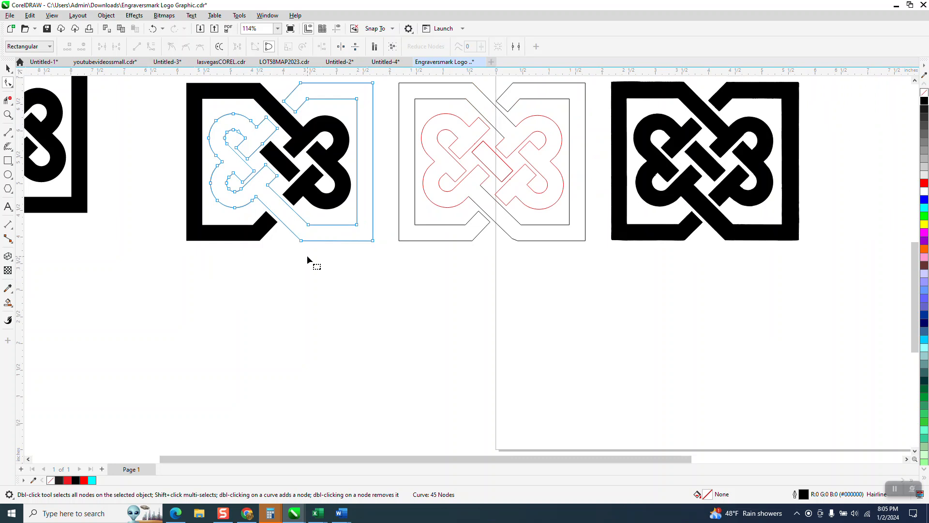
Smart Fill the corrected band with black and group all the shapes of the clean knot.
click(8, 303)
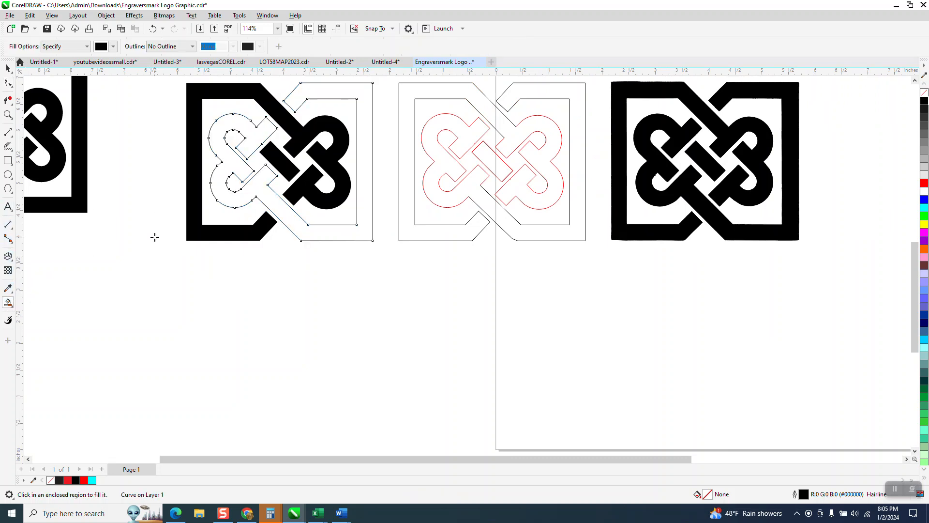
click(315, 236)
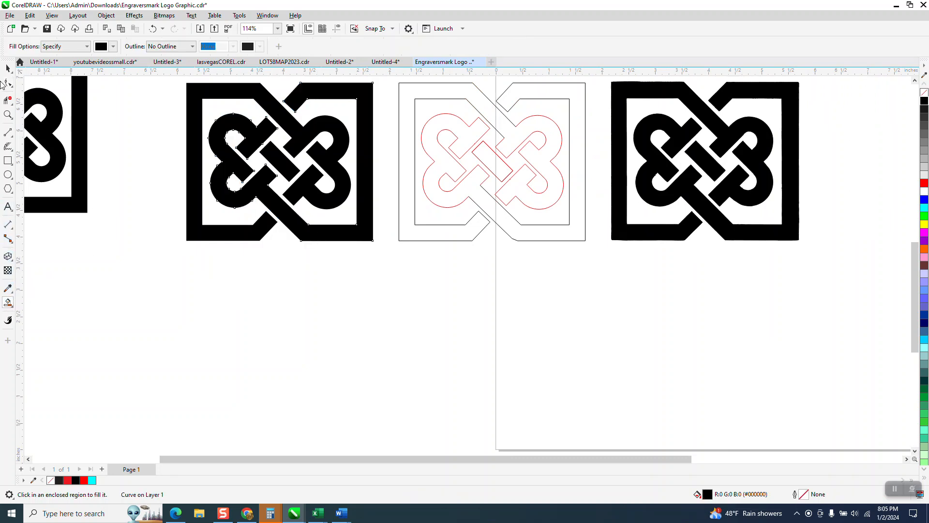
click(7, 70)
scroll(173, 208, down, 1)
drag(170, 109, 317, 251)
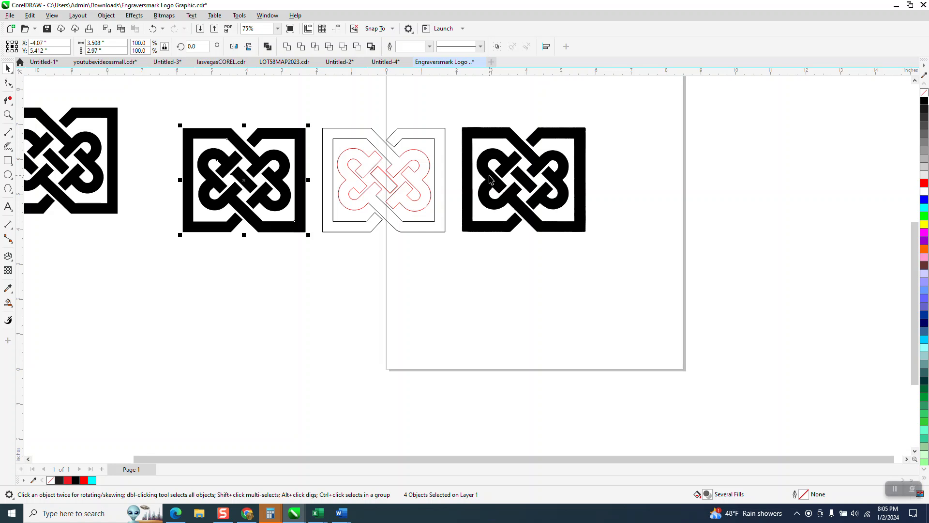
key(ctrl+g)
Delete the original black knot, the knot's line drawing and the black-filled rough trace, keeping only the clean knot.
scroll(395, 209, down, 1)
drag(68, 109, 201, 237)
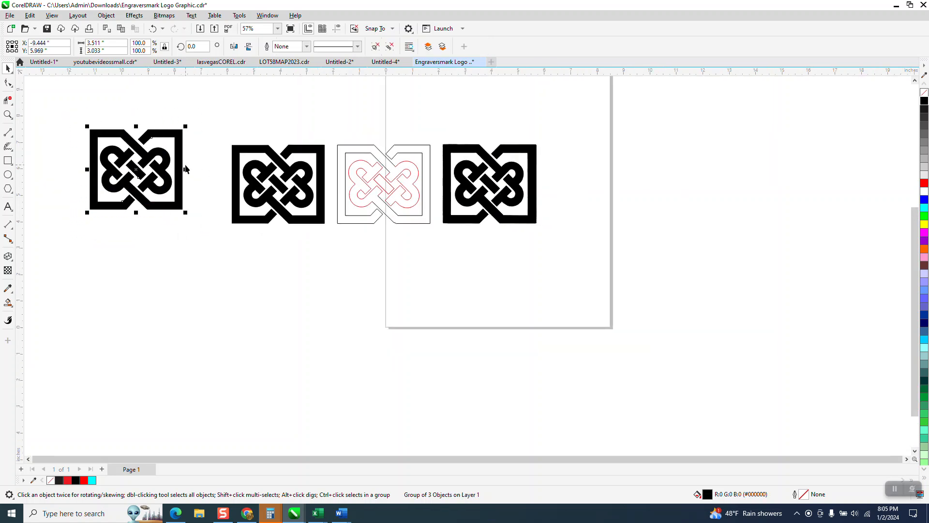
key(Delete)
drag(339, 129, 595, 246)
key(Delete)
Place a copy of the clean knot group on the page at about X 4.071 in, Y 5.274 in, and select the off-page knot.
drag(210, 135, 421, 254)
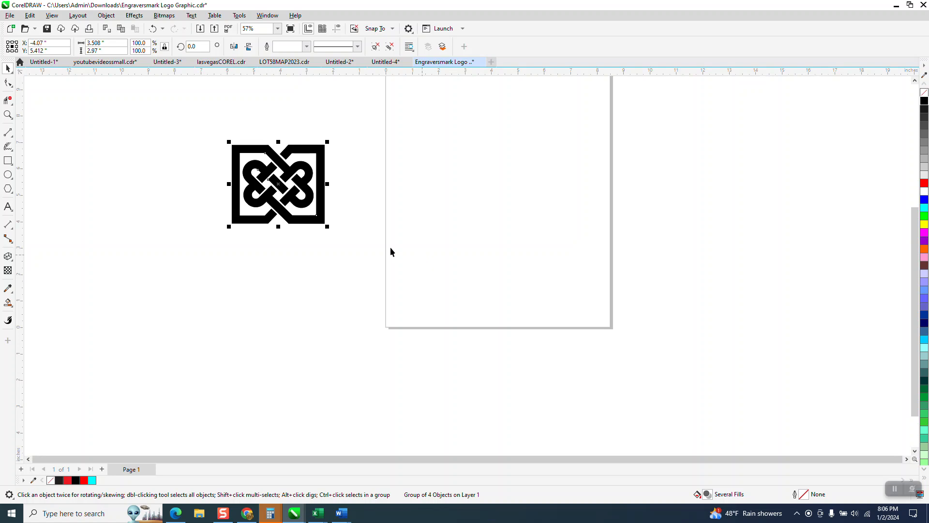
drag(278, 184, 487, 188)
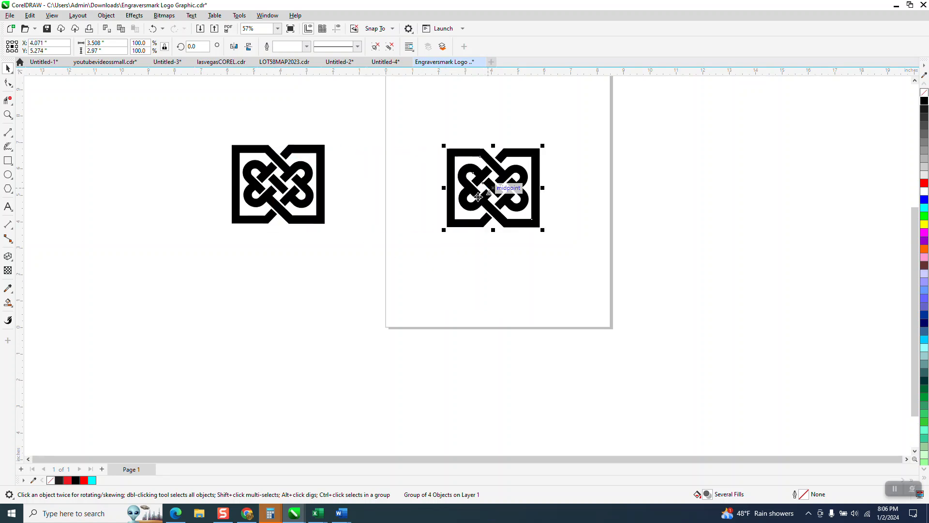
click(312, 222)
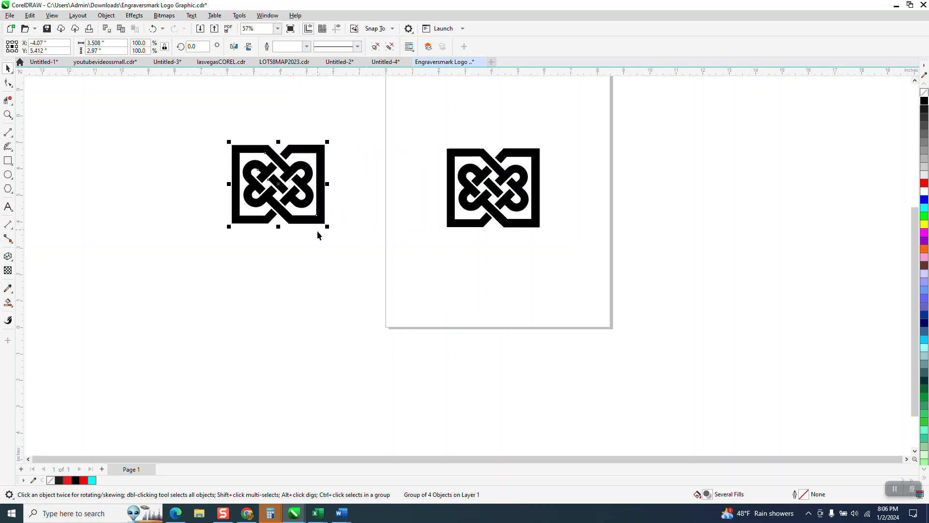